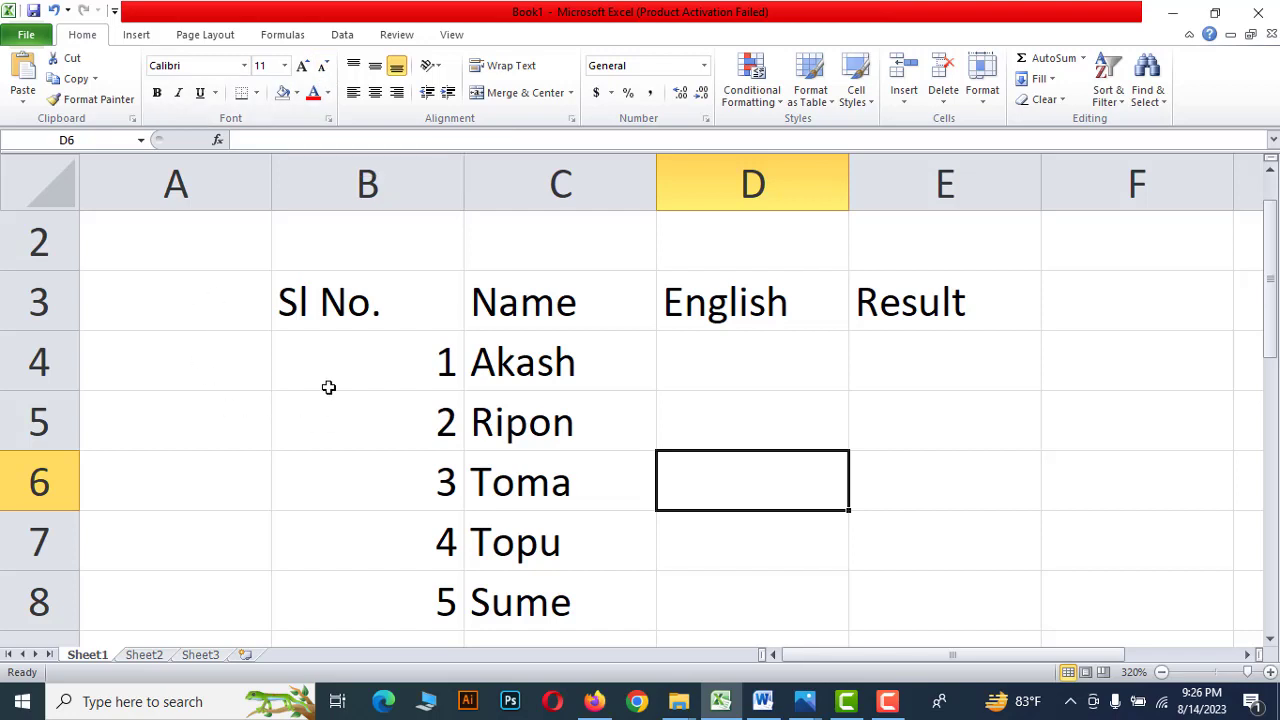
Set the font of the header row cells B3:E3 to Arial Black.
click(897, 359)
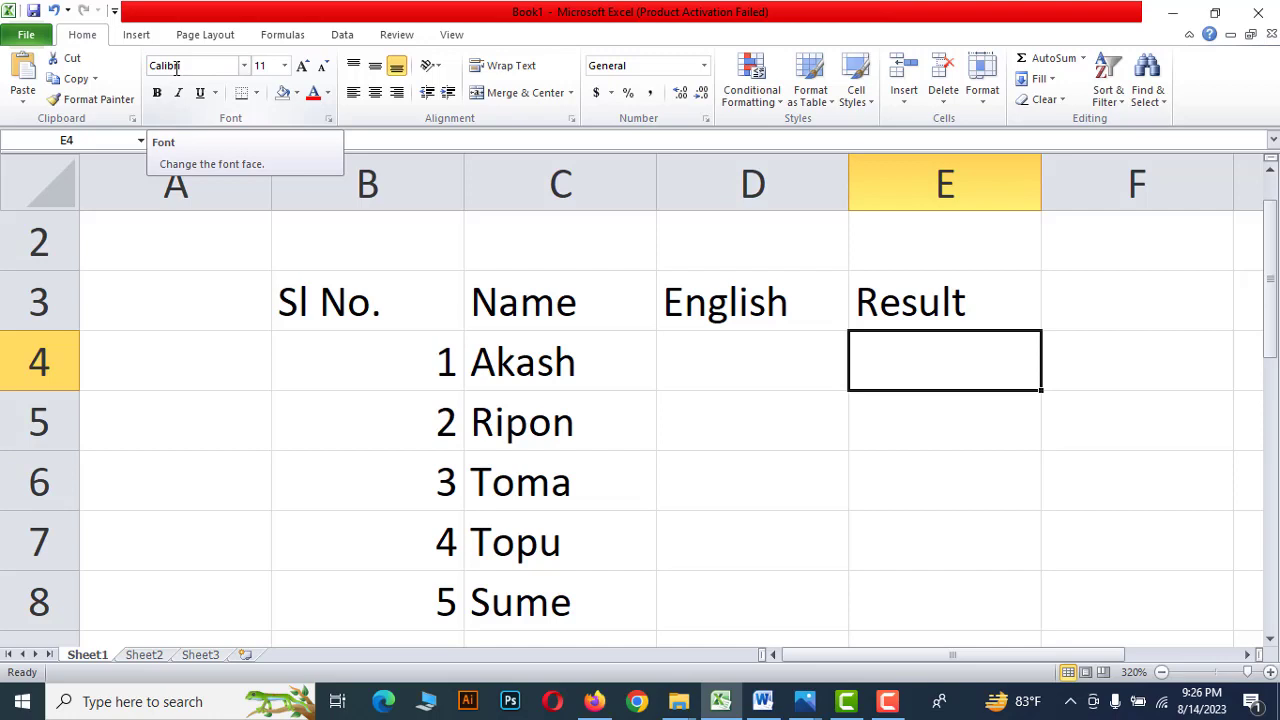
click(686, 349)
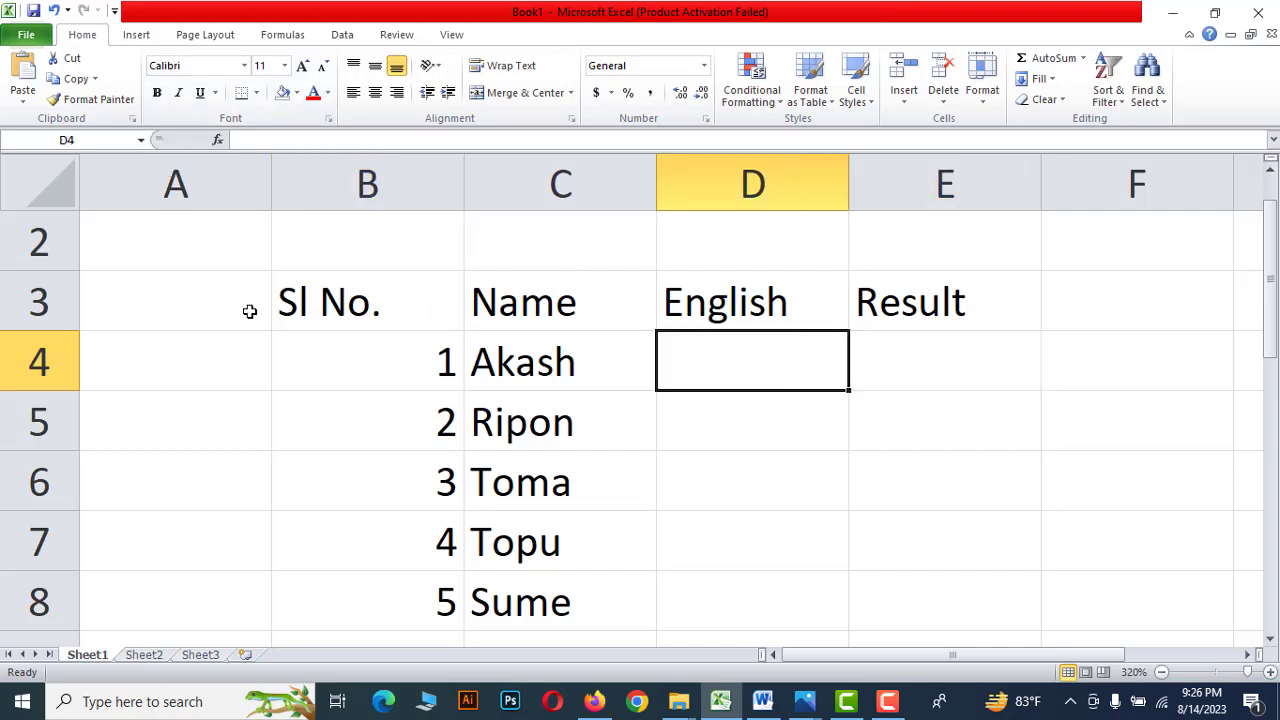
drag(272, 299, 890, 305)
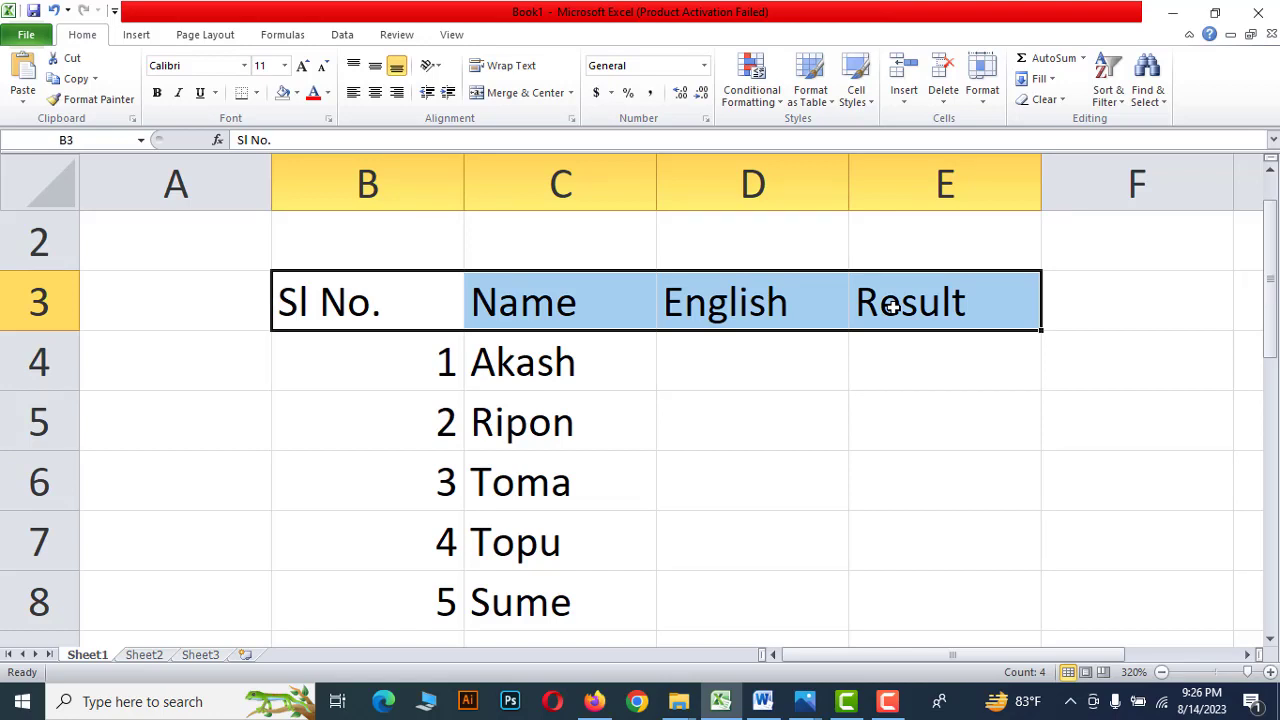
click(245, 66)
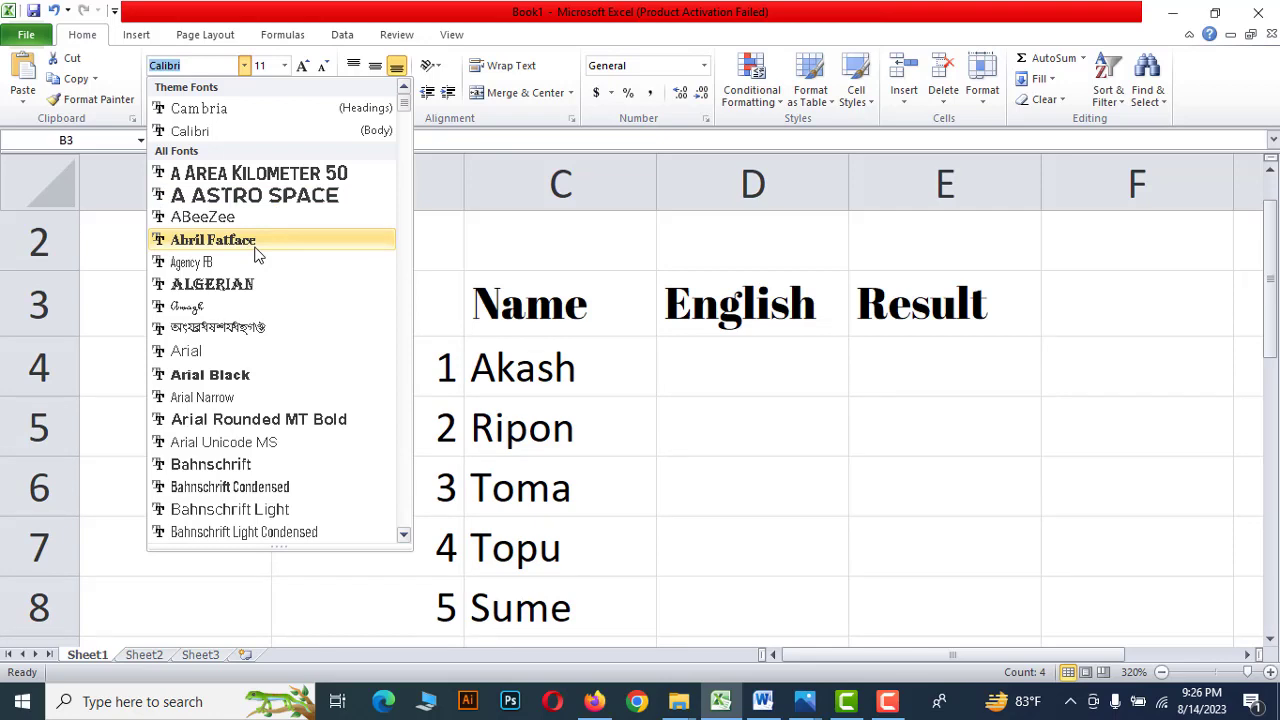
click(243, 375)
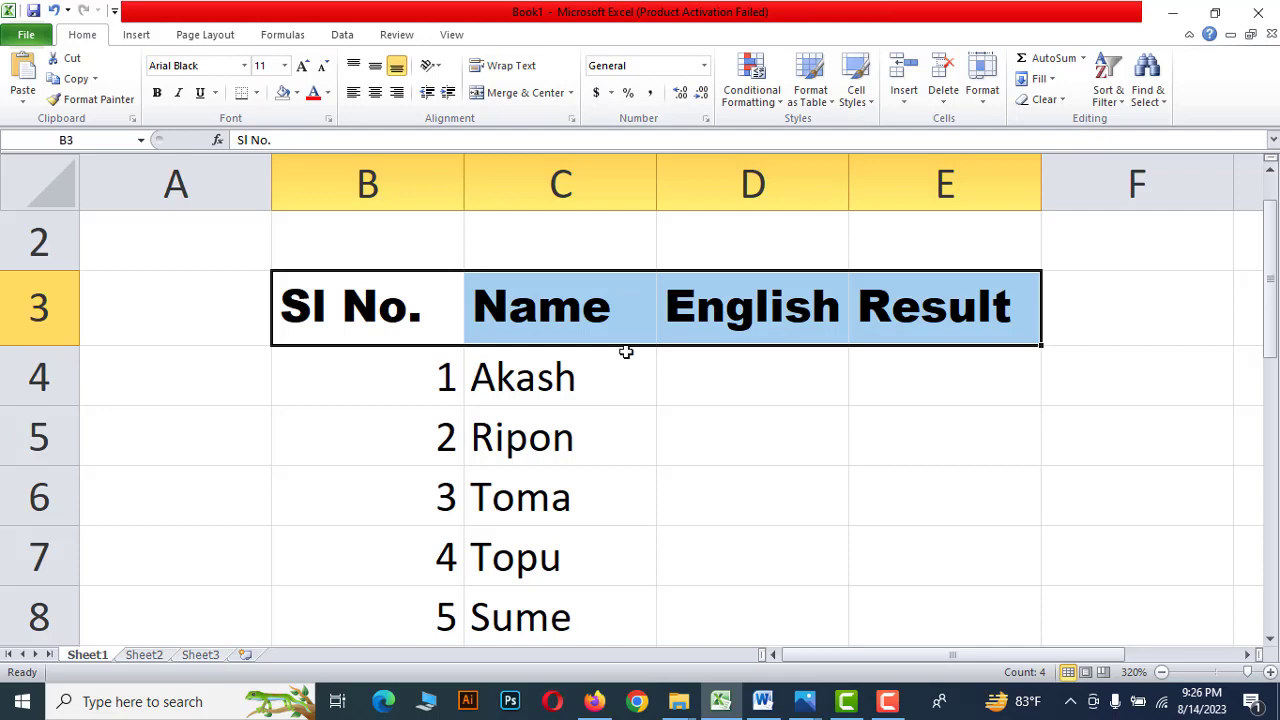
click(894, 454)
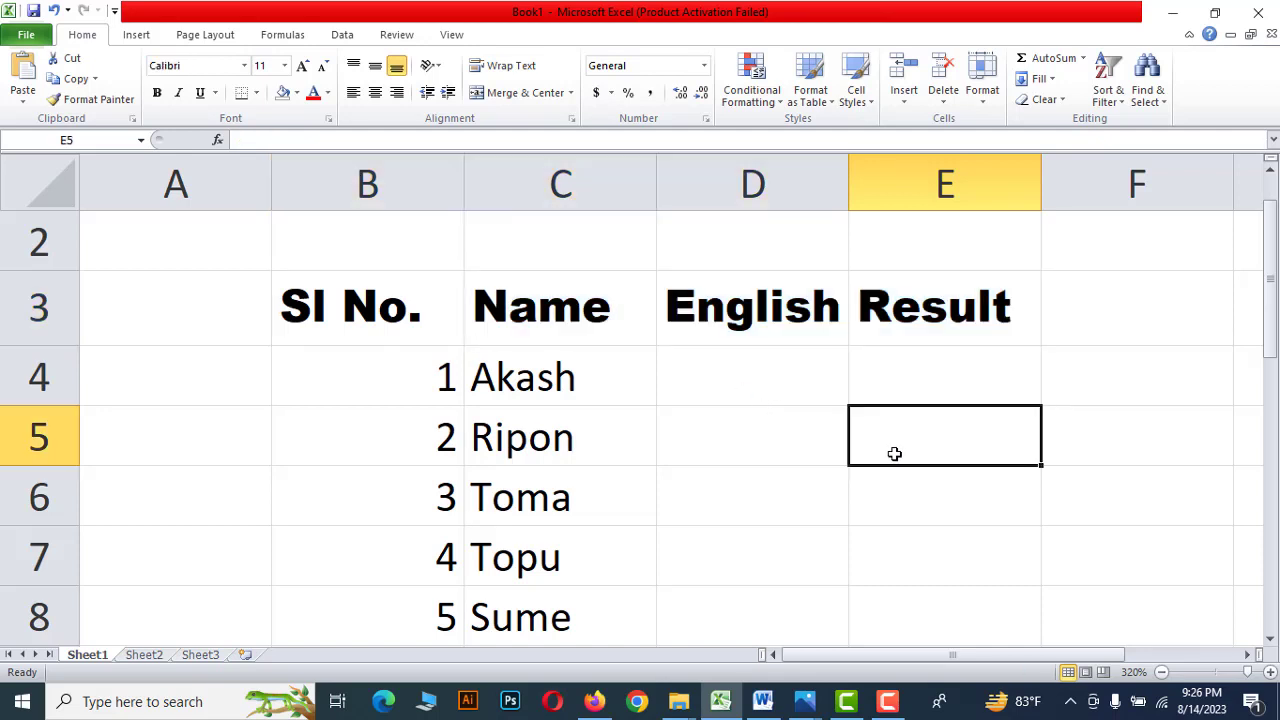
Compare the fonts applied to the header cells in row 3 with those of the entries below them.
click(800, 310)
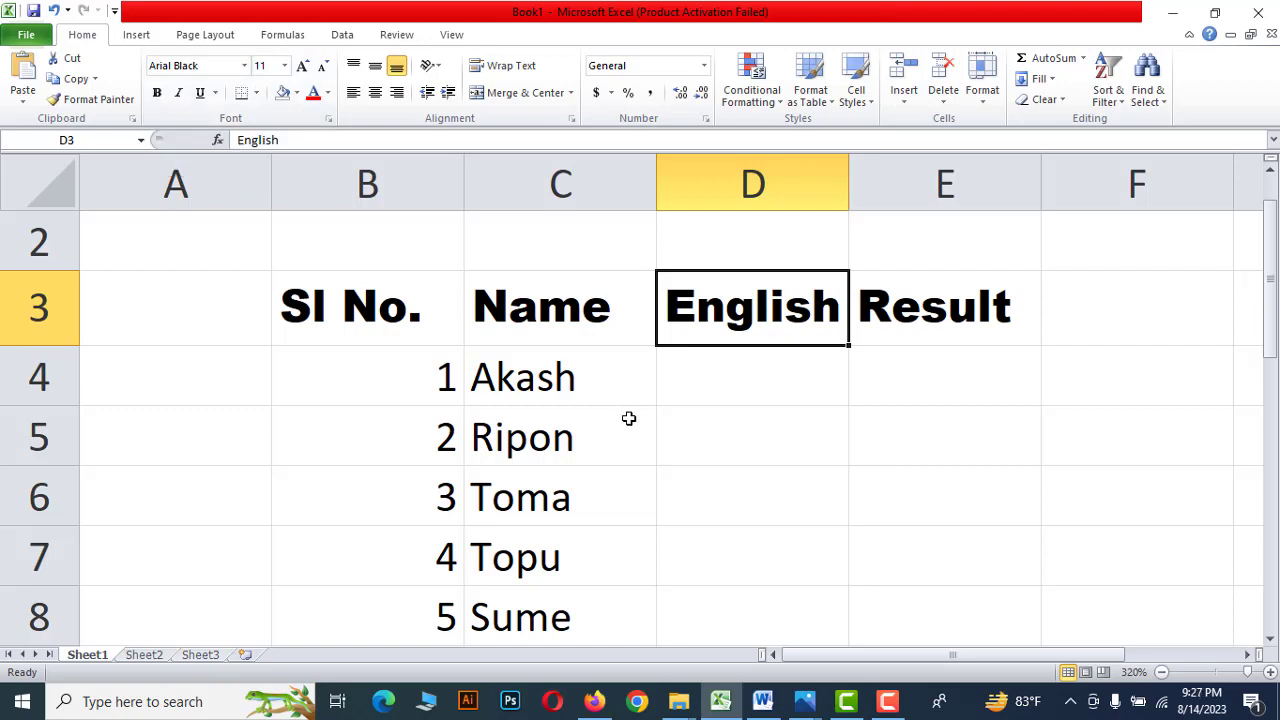
click(748, 460)
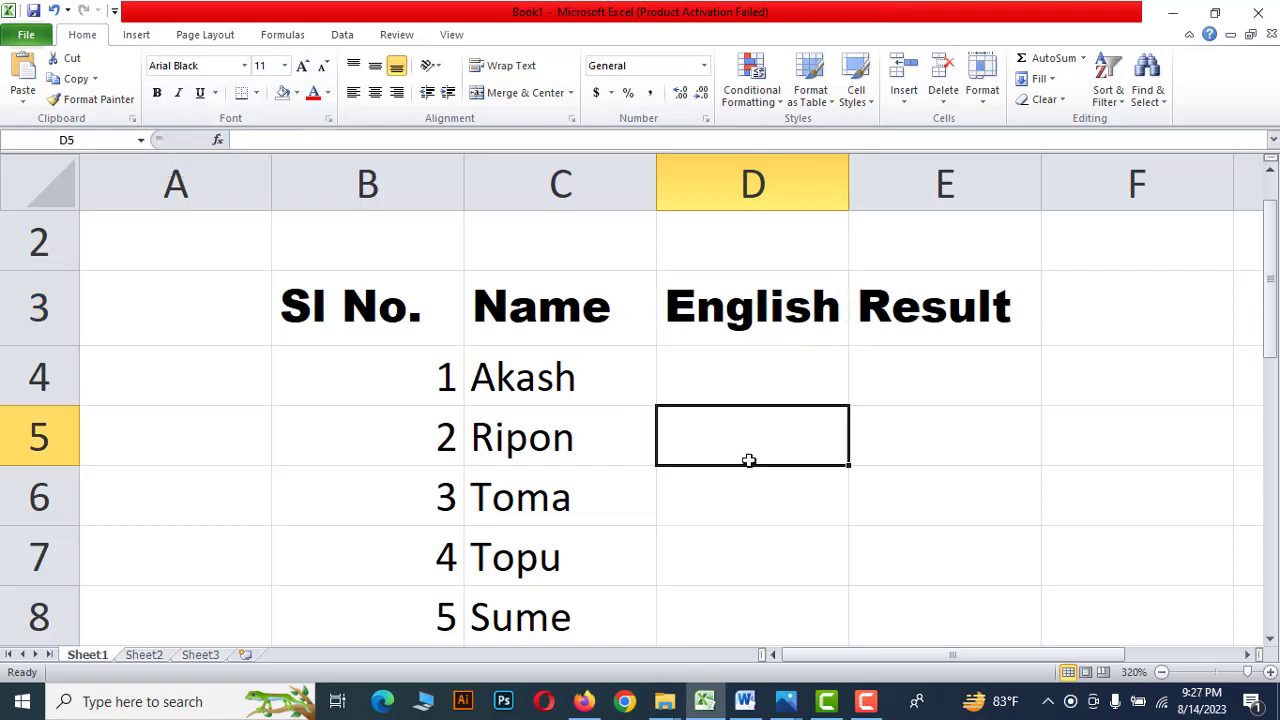
click(310, 302)
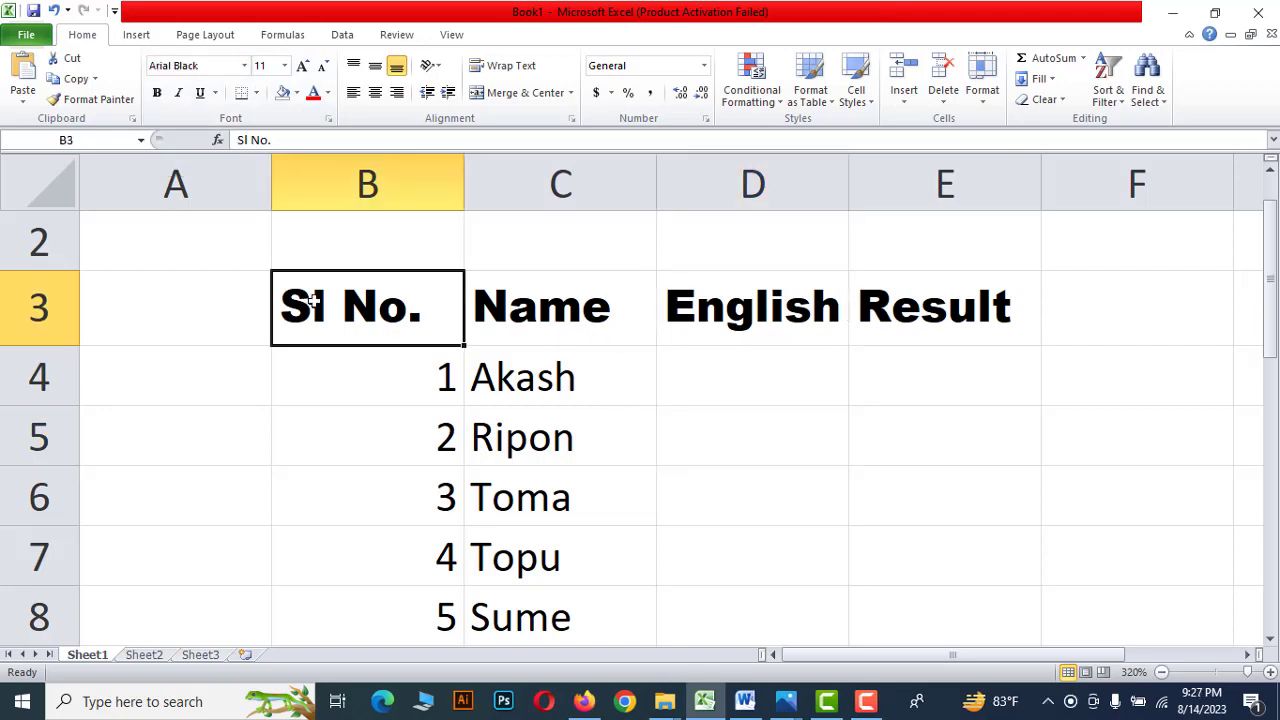
click(968, 327)
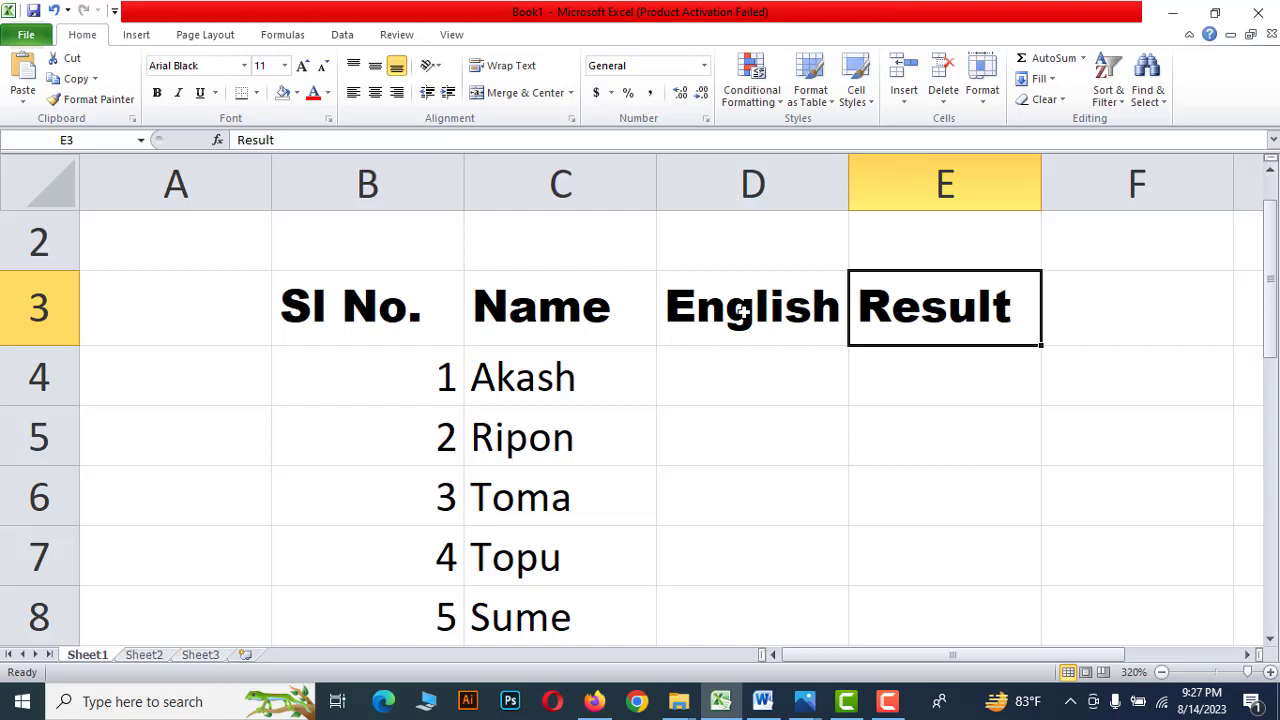
click(482, 398)
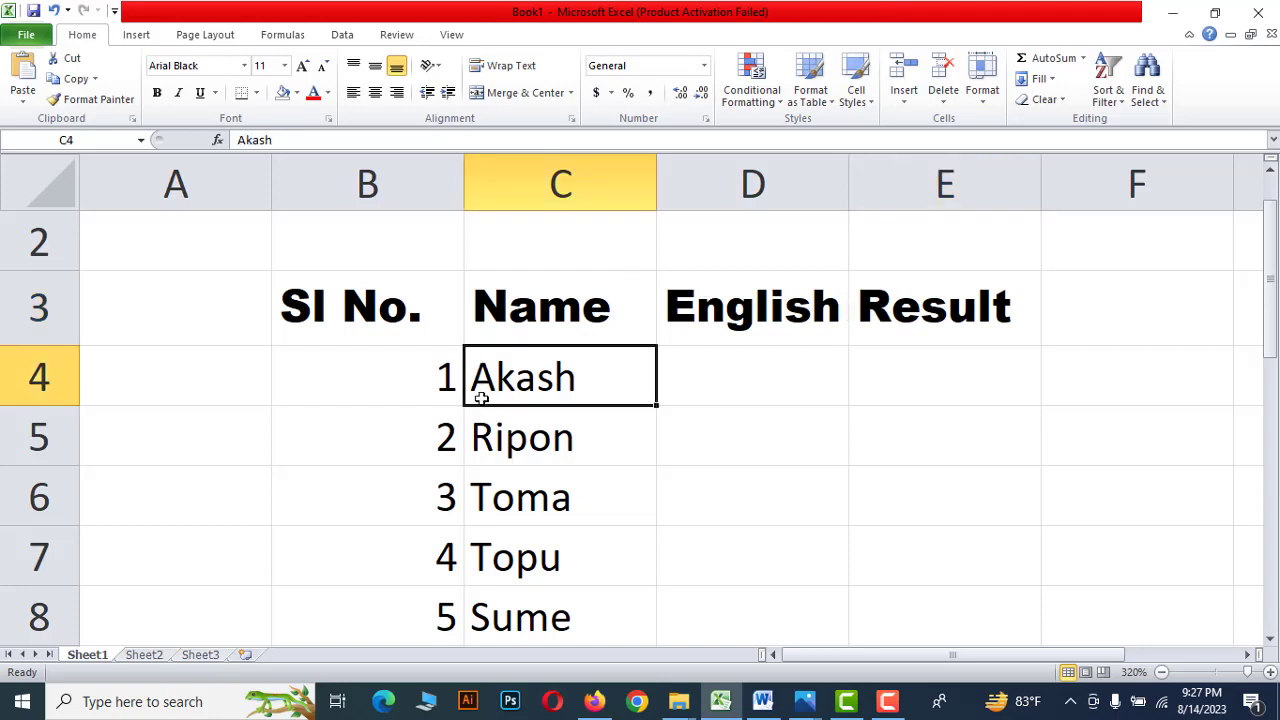
click(520, 308)
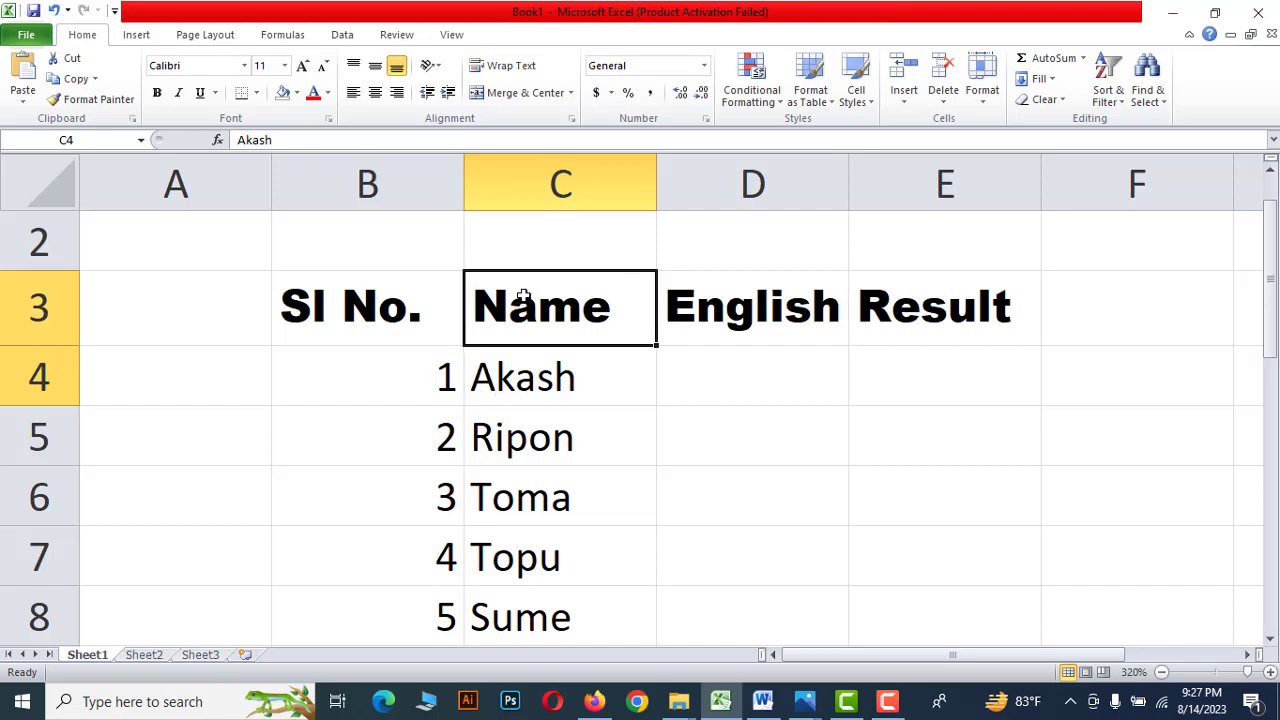
click(540, 385)
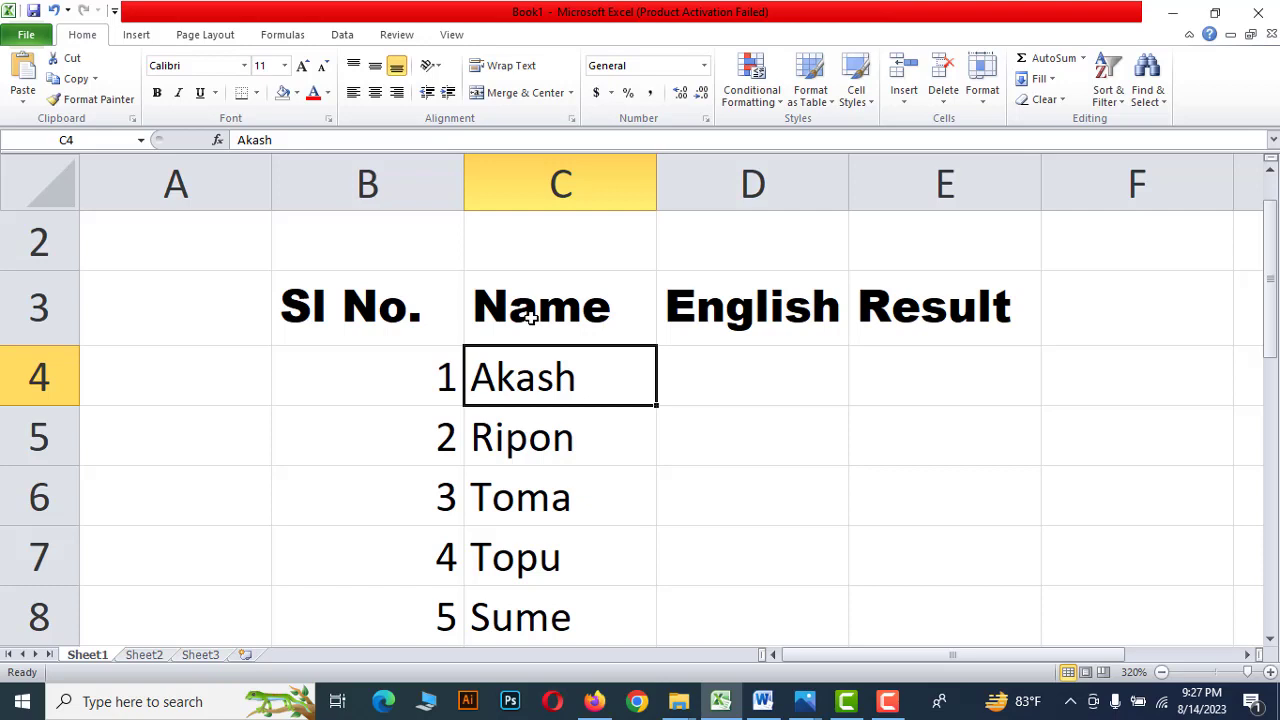
click(720, 444)
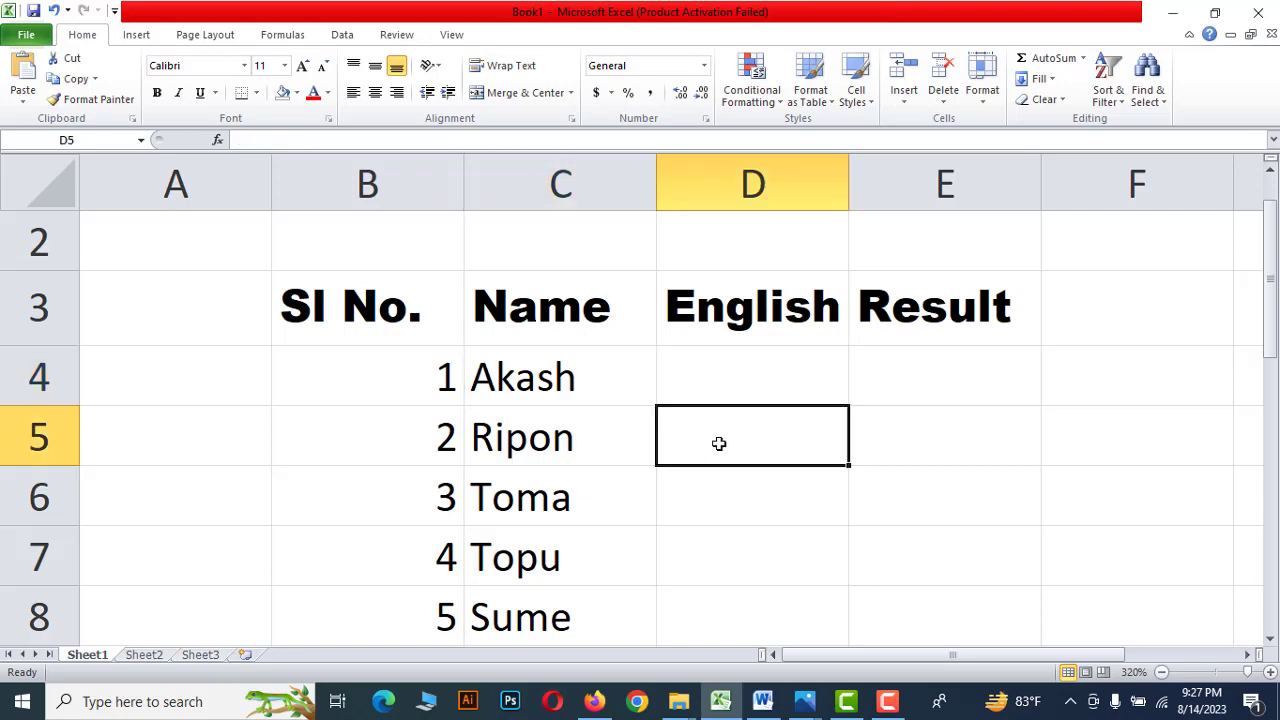
click(521, 378)
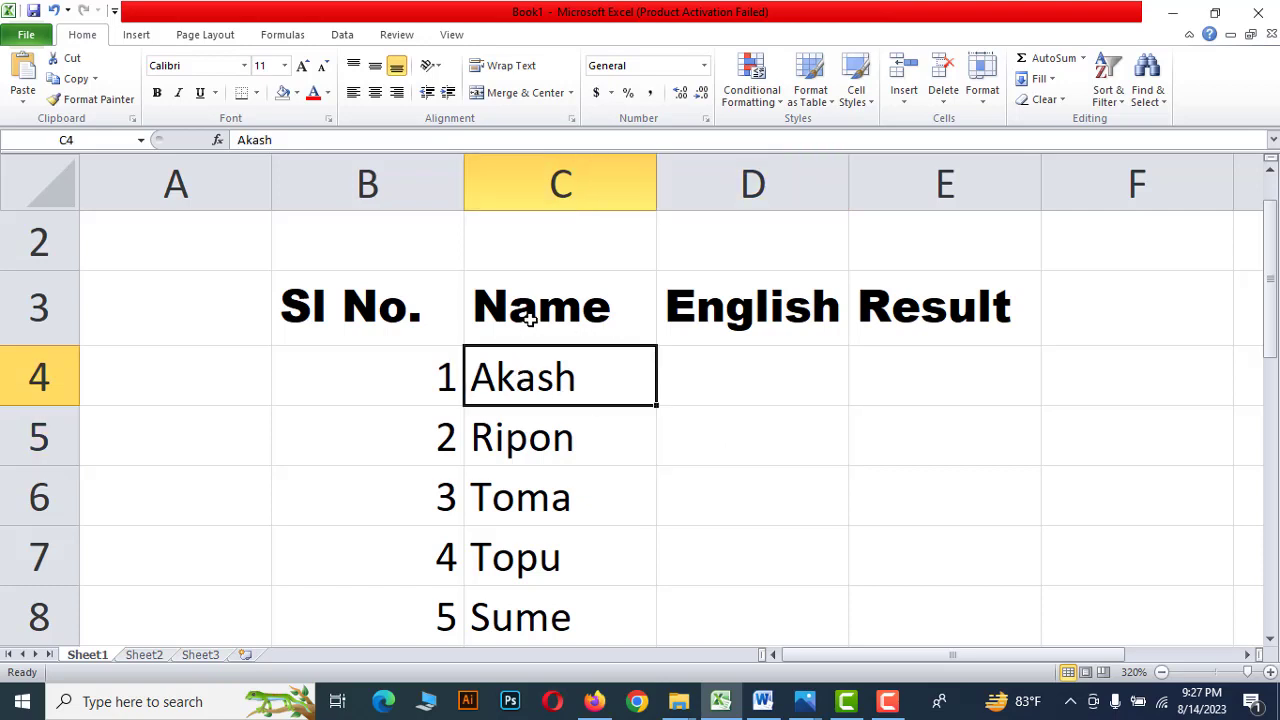
click(529, 305)
click(529, 386)
click(552, 305)
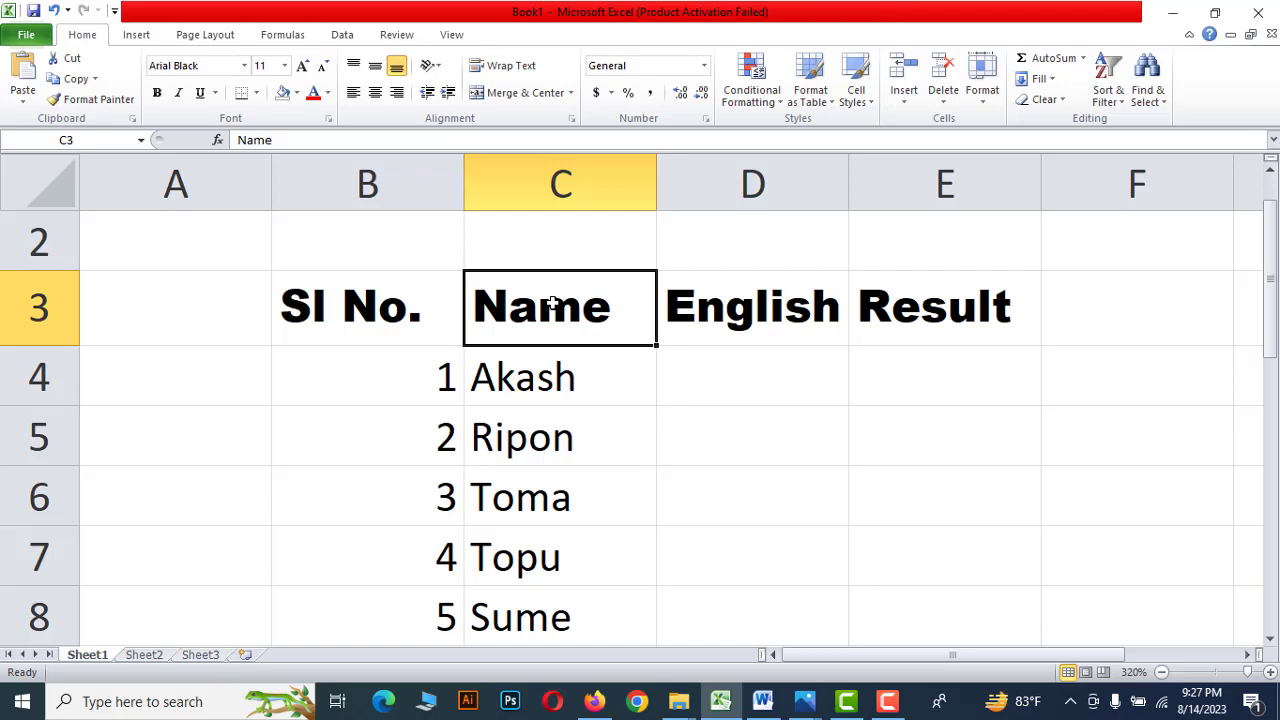
click(245, 67)
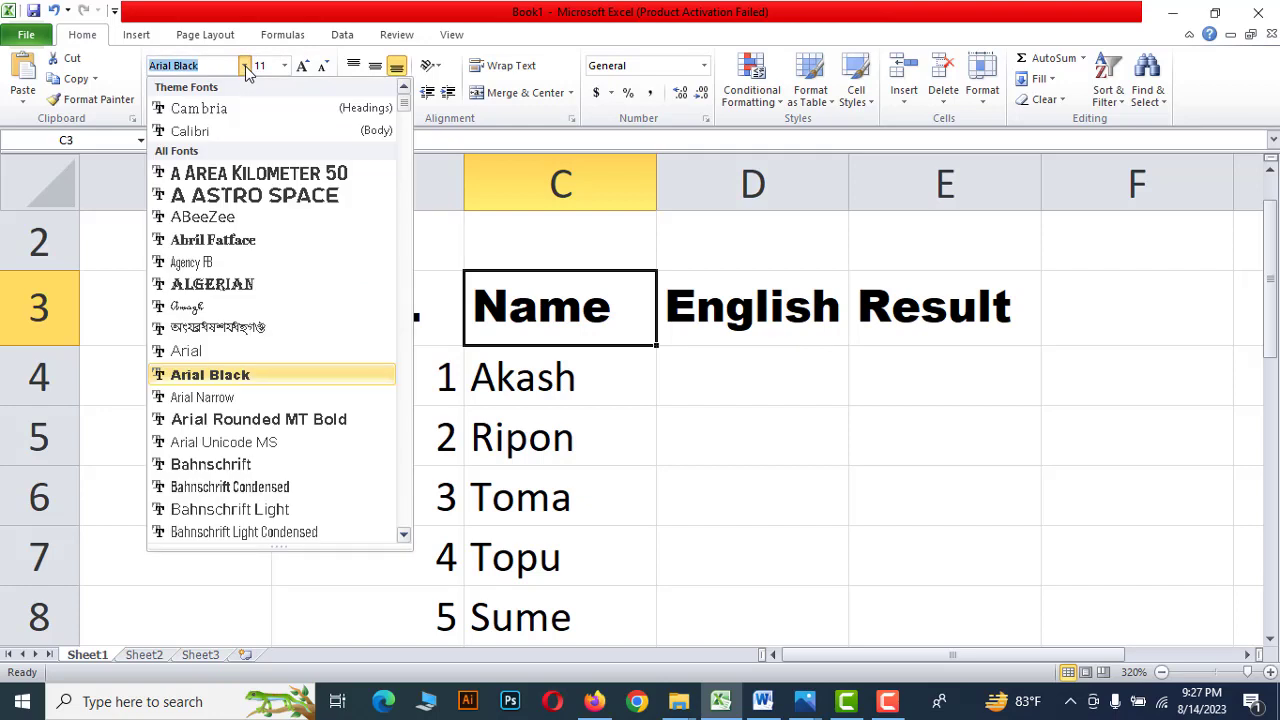
click(245, 67)
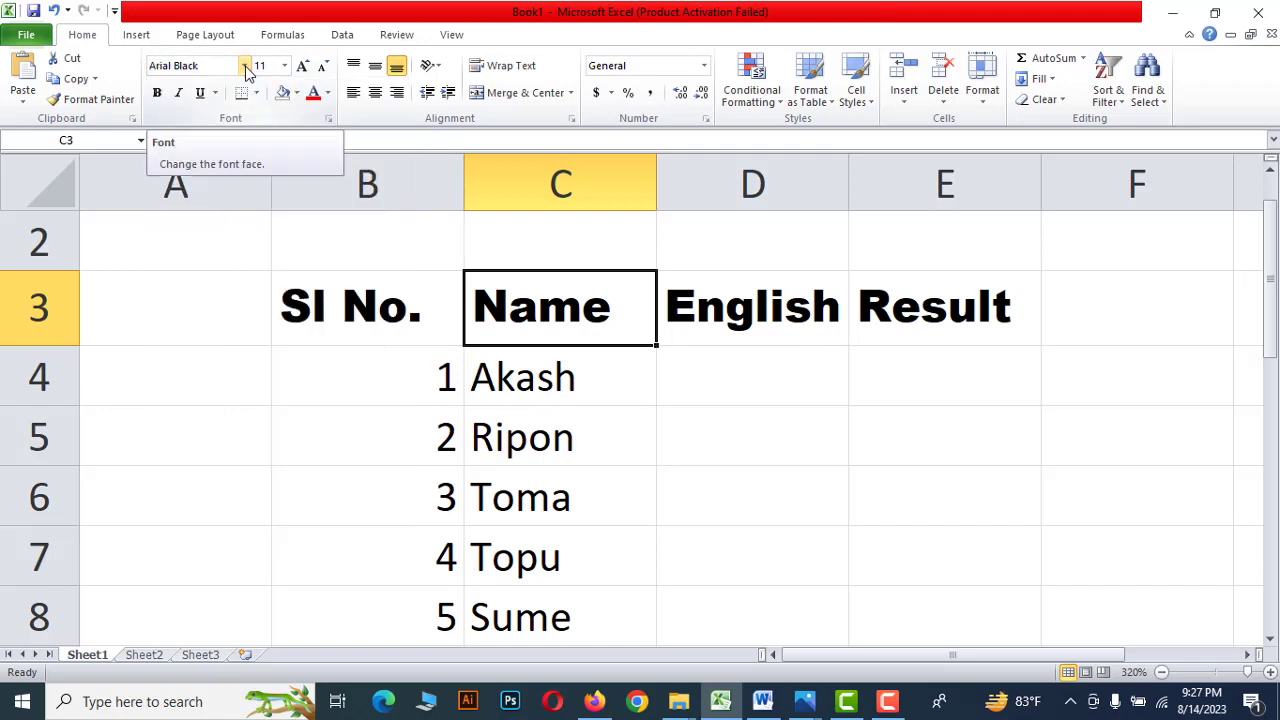
click(706, 420)
click(538, 369)
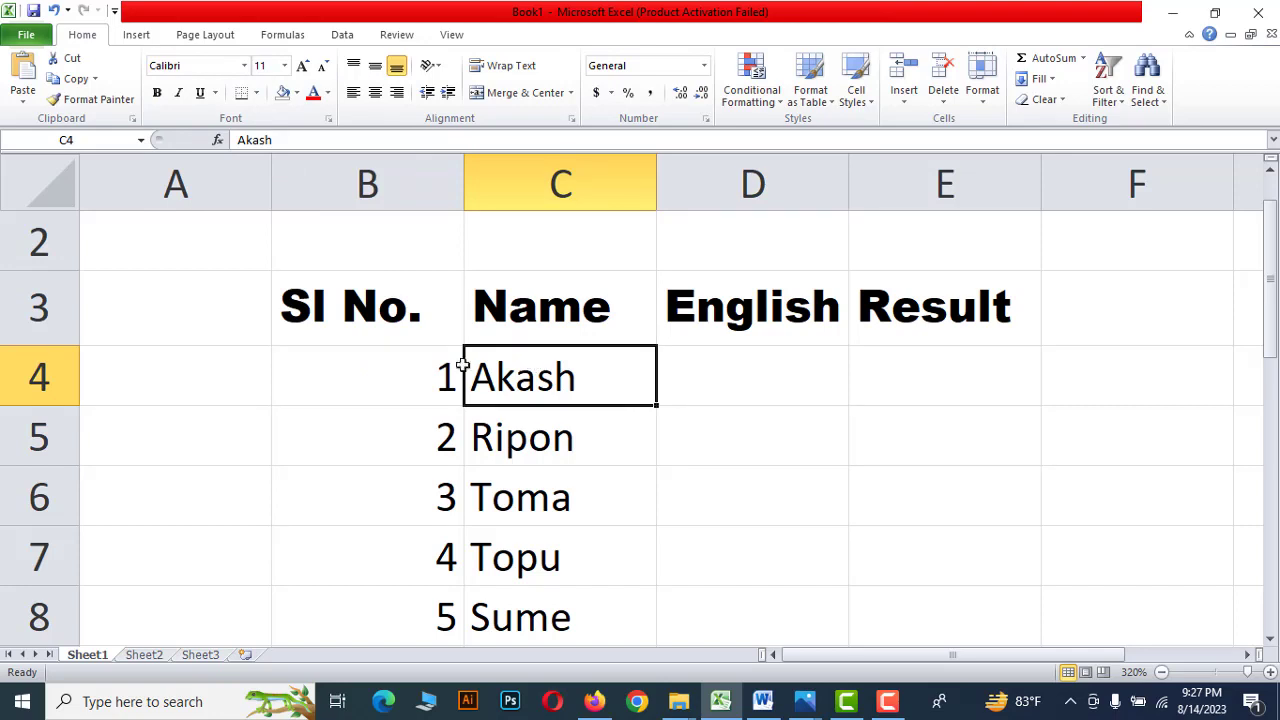
click(424, 366)
Set the font size of the five student names in C4:C8 to 14.
scroll(567, 443, down, 1)
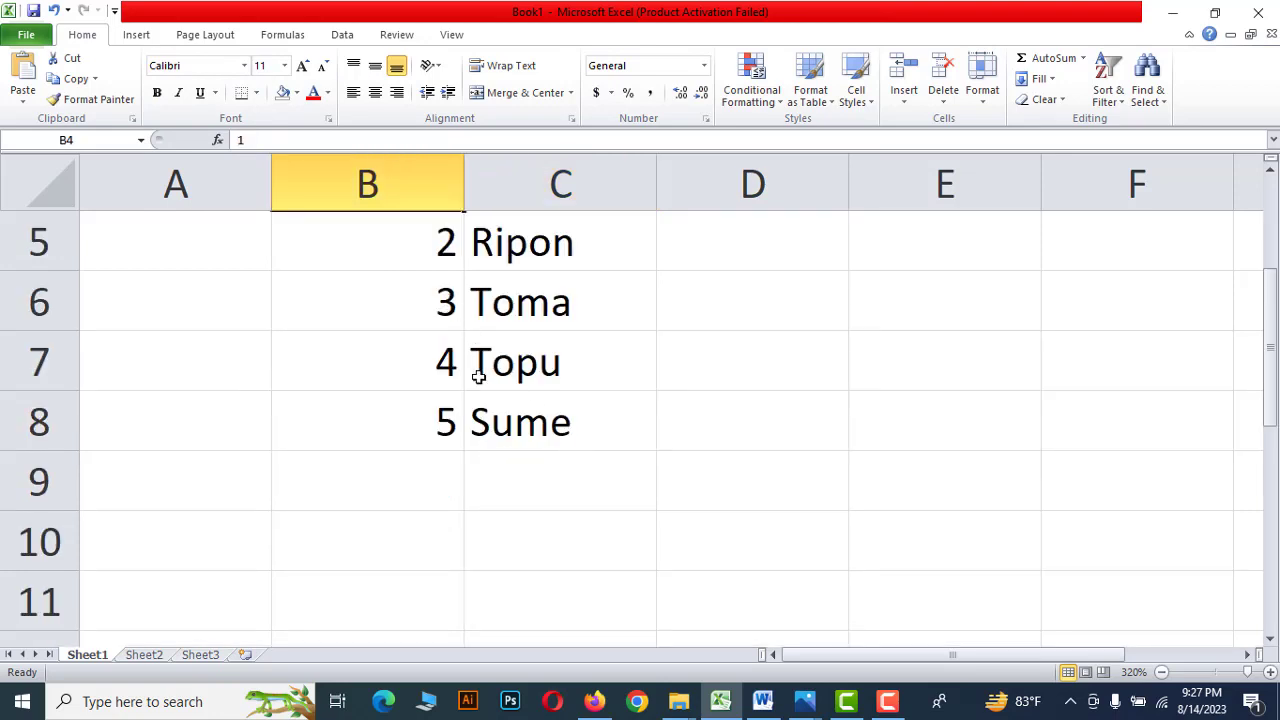
scroll(491, 363, up, 1)
drag(508, 374, 521, 617)
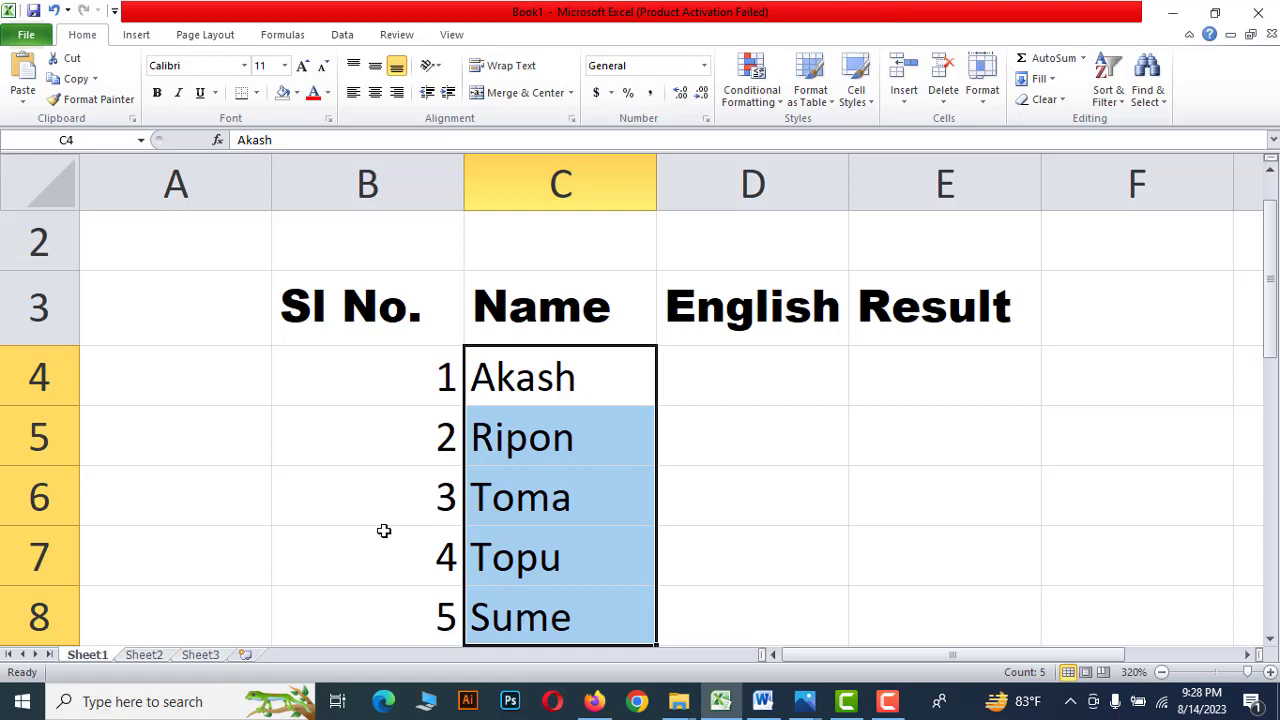
click(266, 68)
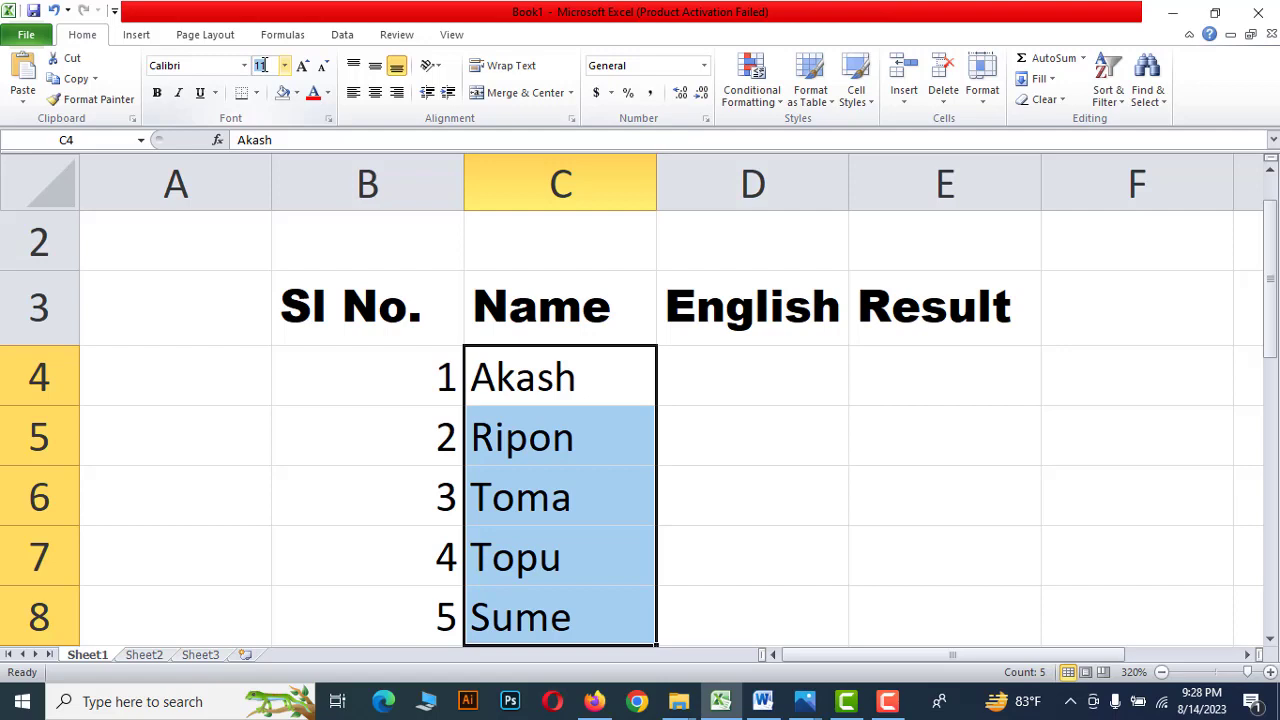
click(261, 65)
click(286, 66)
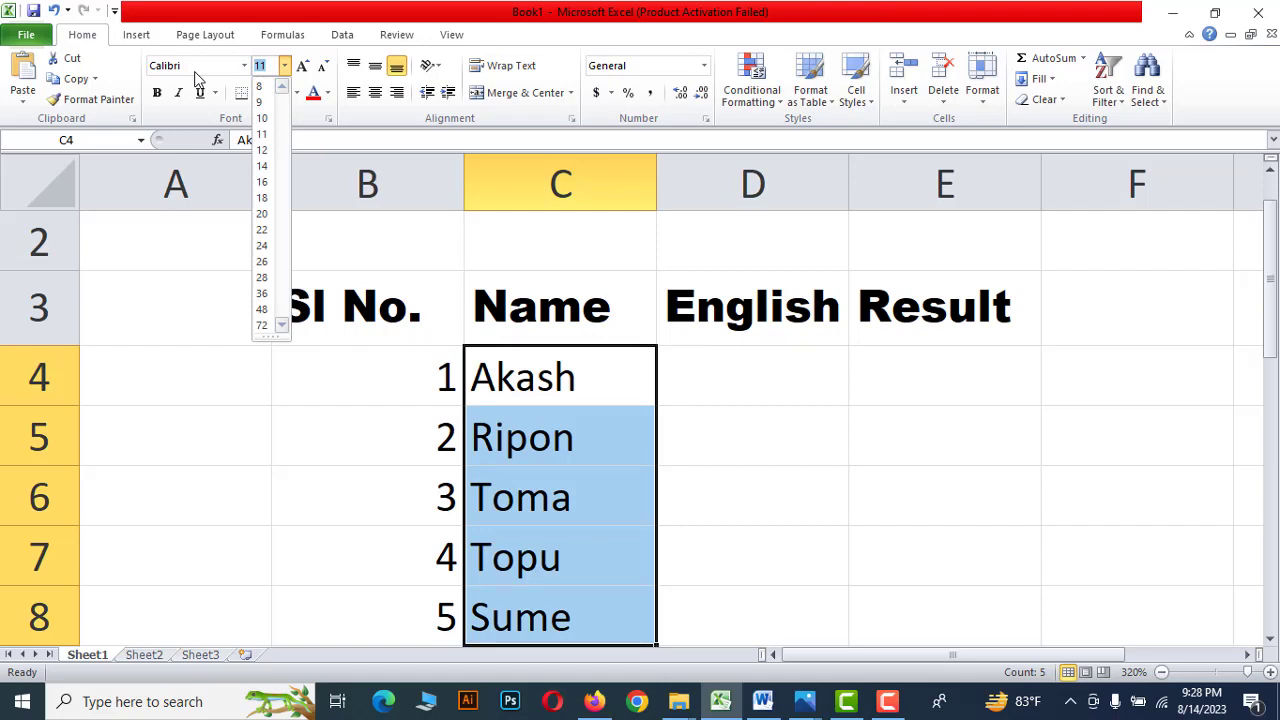
click(263, 165)
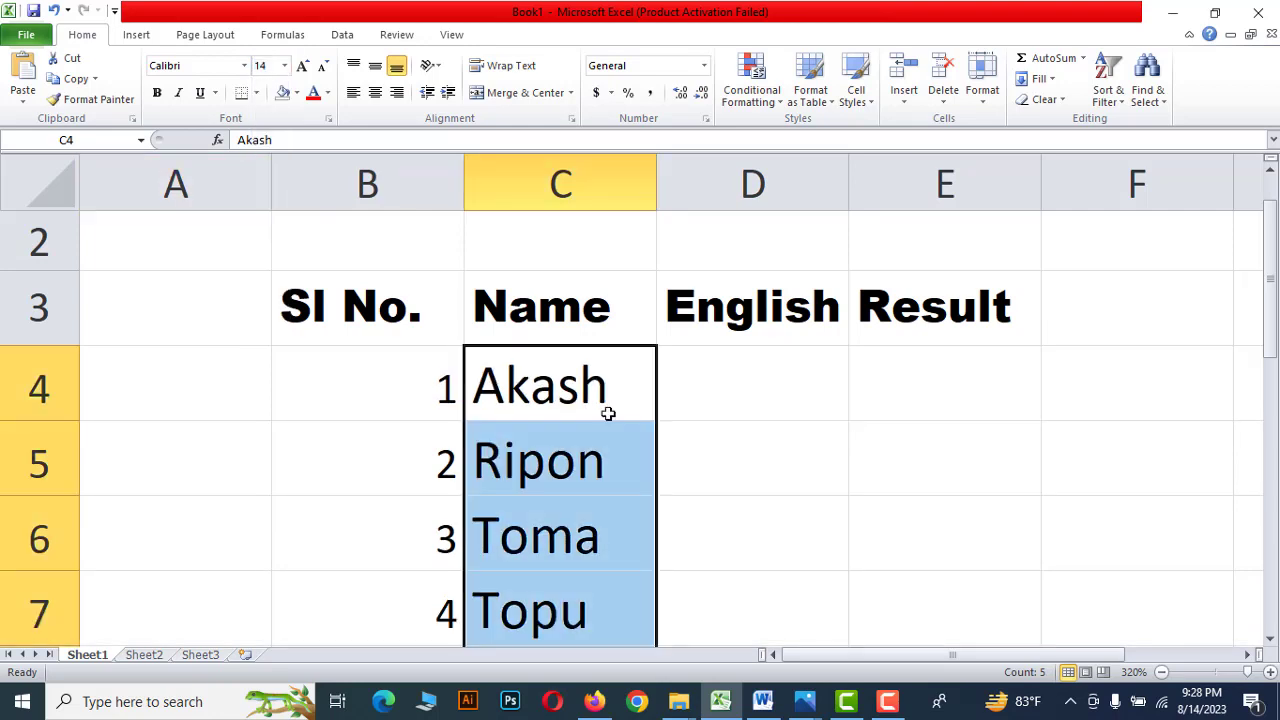
click(762, 484)
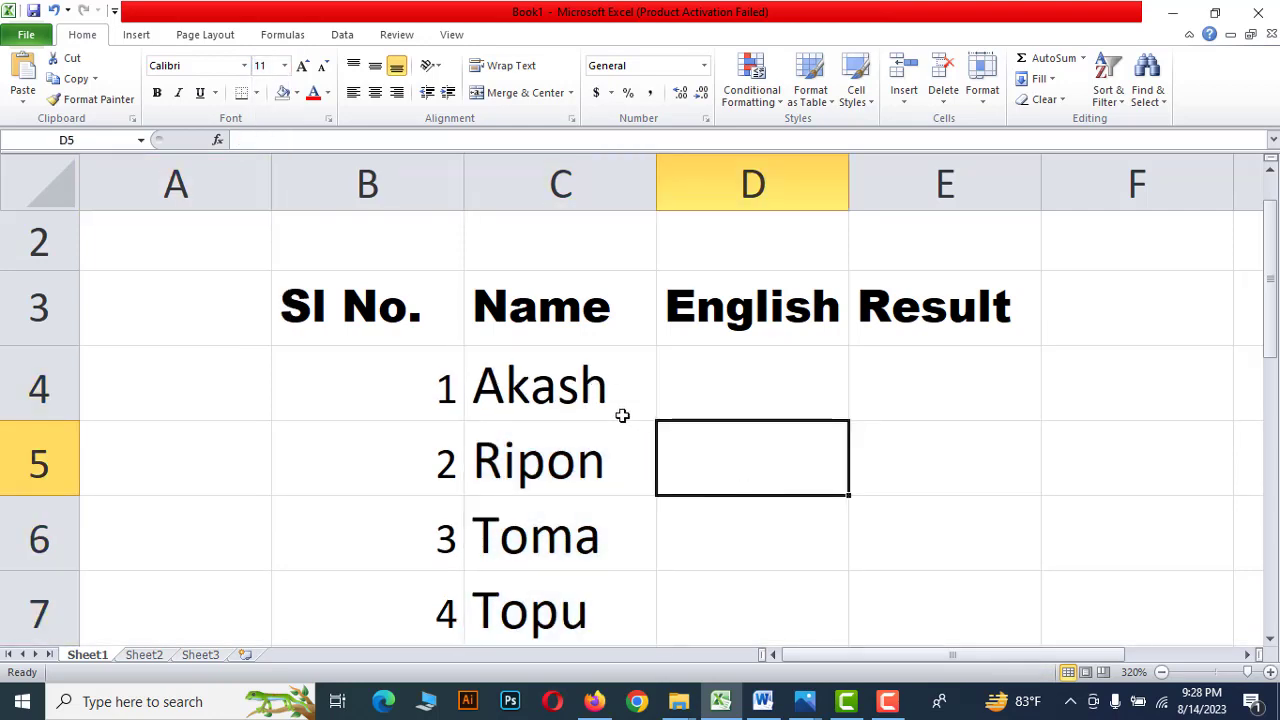
click(380, 392)
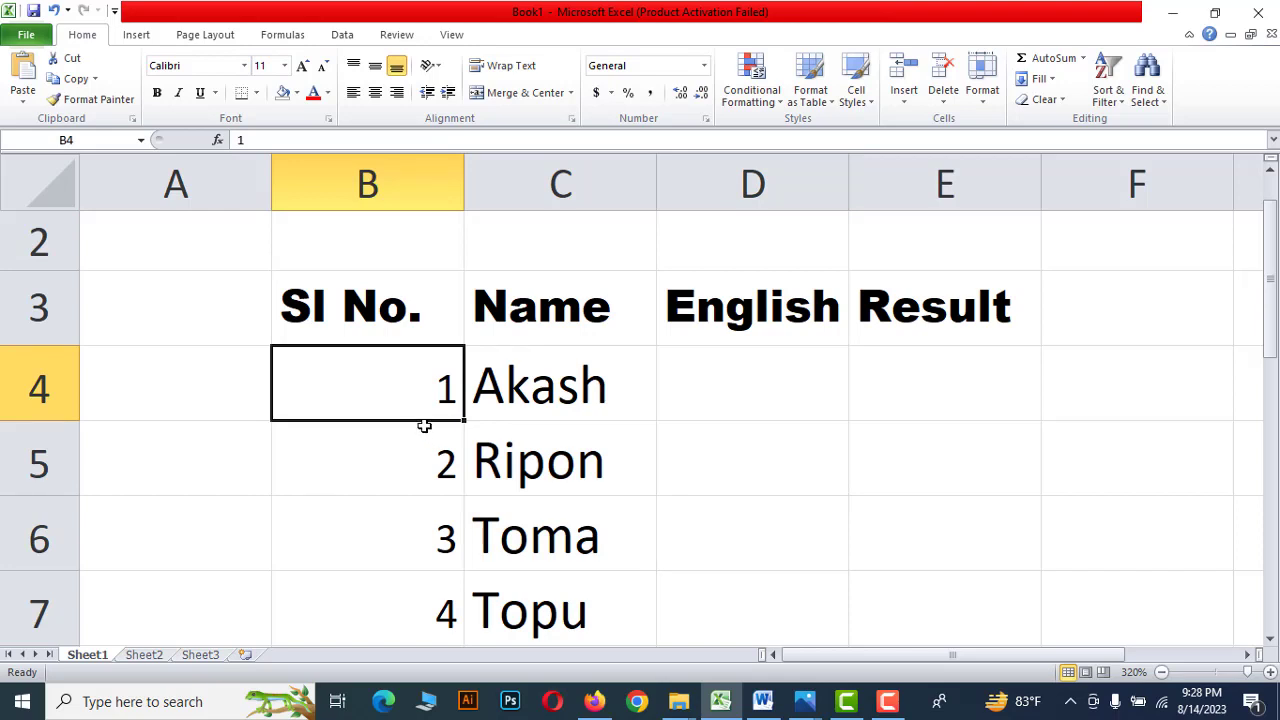
click(586, 394)
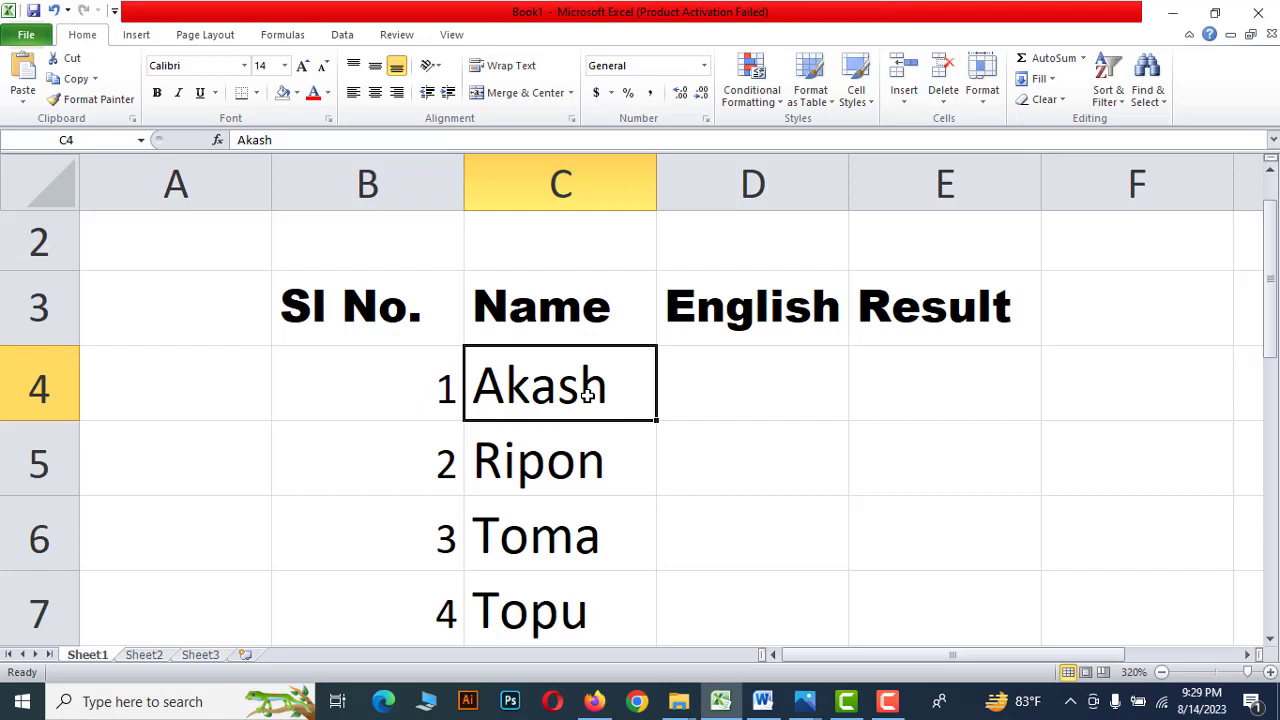
click(752, 467)
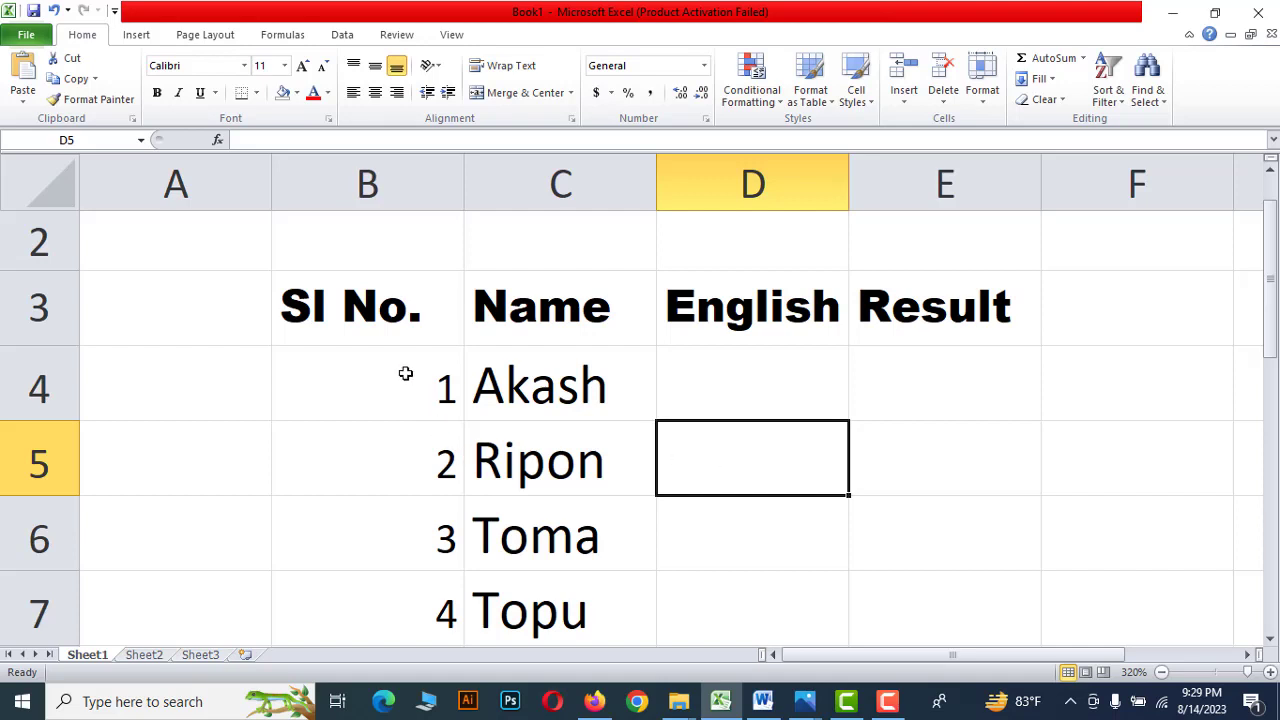
Increase the font size of the serial numbers in B4:B8 stepwise to 20.
drag(408, 385, 438, 560)
scroll(438, 560, up, 2)
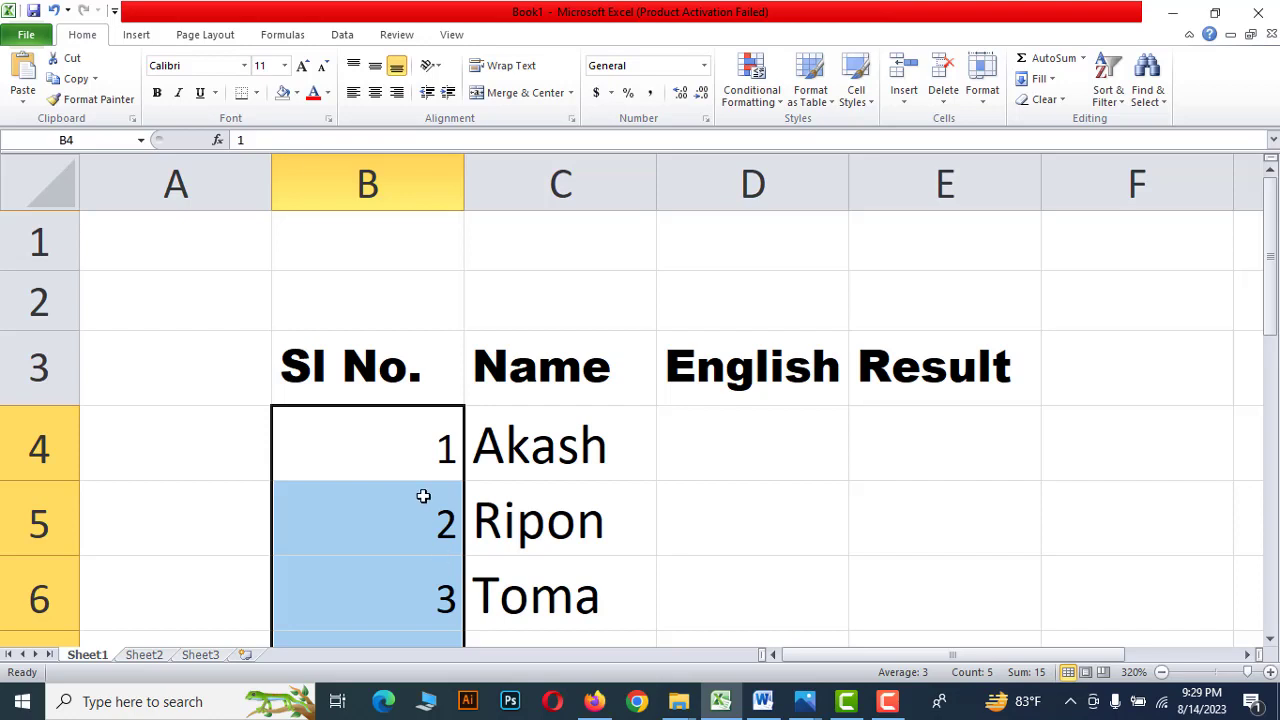
click(302, 68)
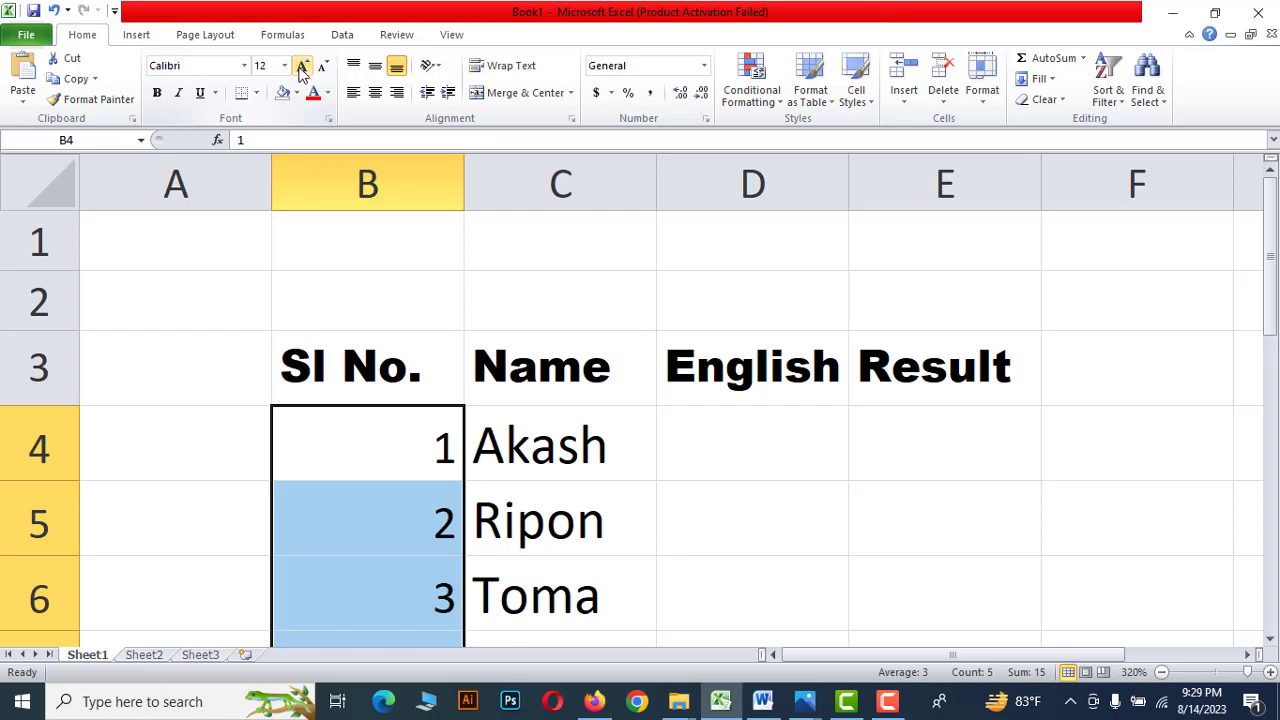
click(302, 68)
click(302, 68)
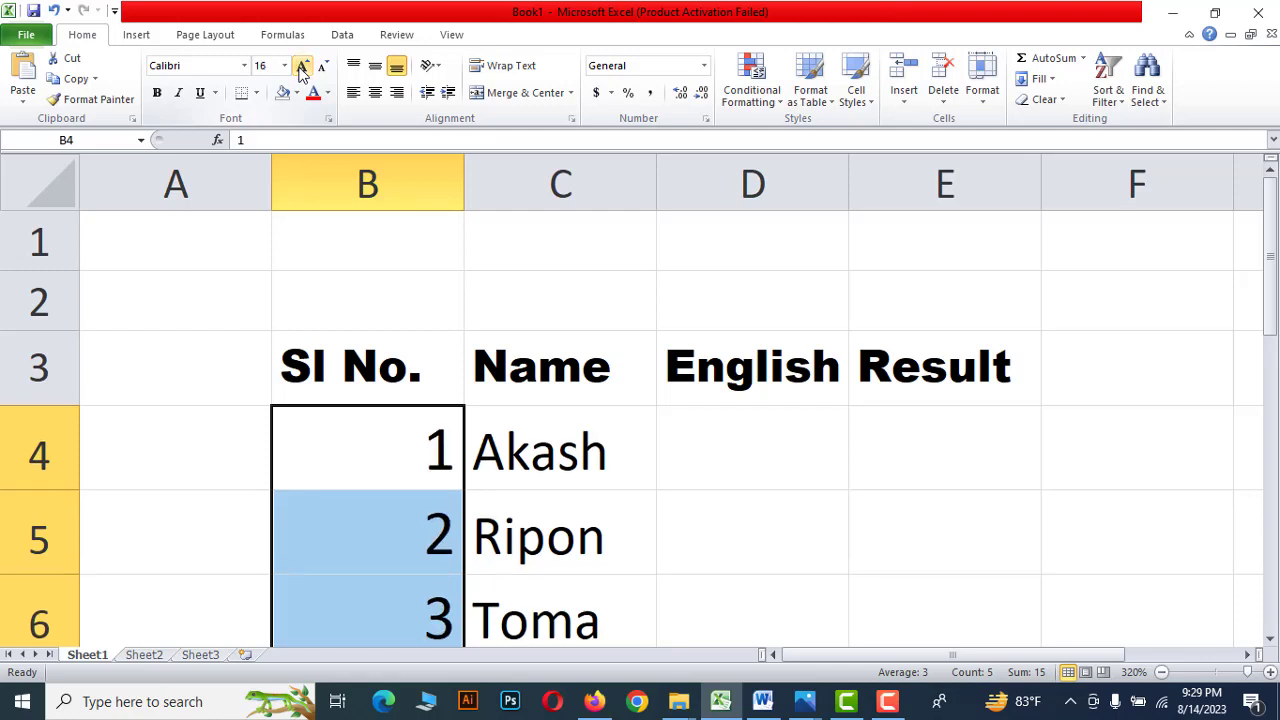
click(302, 68)
click(302, 68)
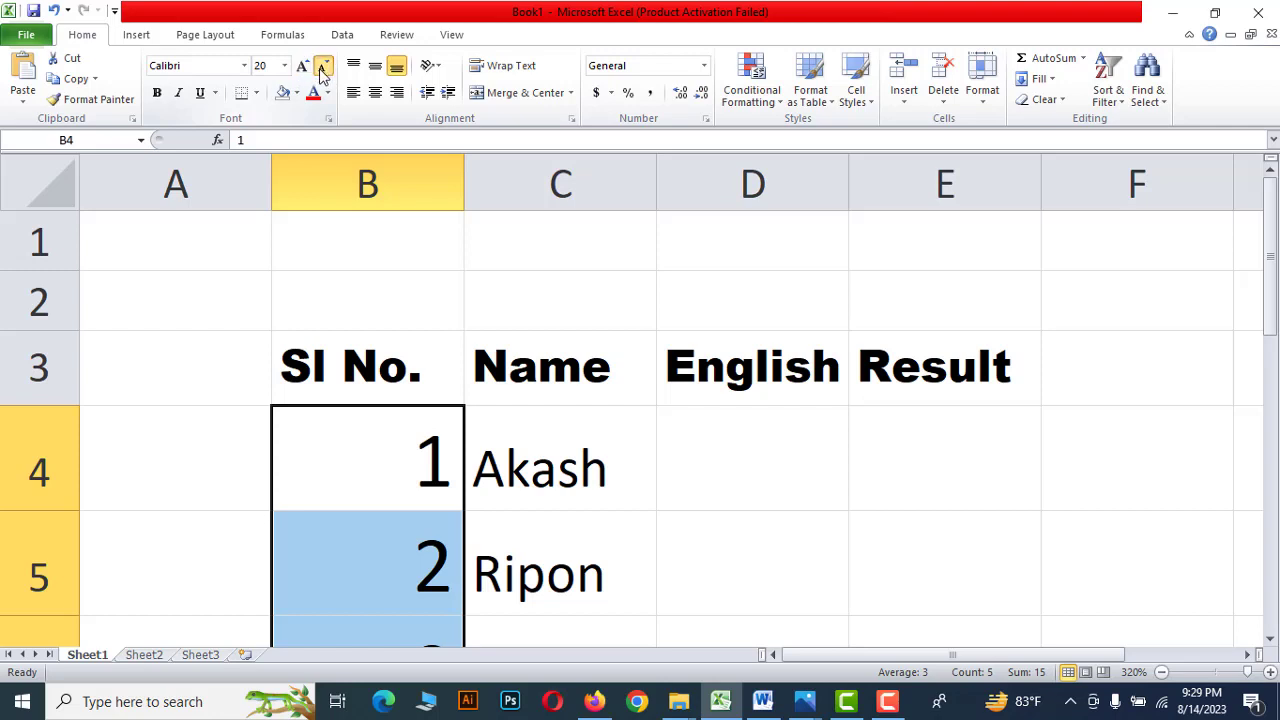
Decrease the font size of the serial numbers in B4:B8 stepwise to 14.
click(322, 68)
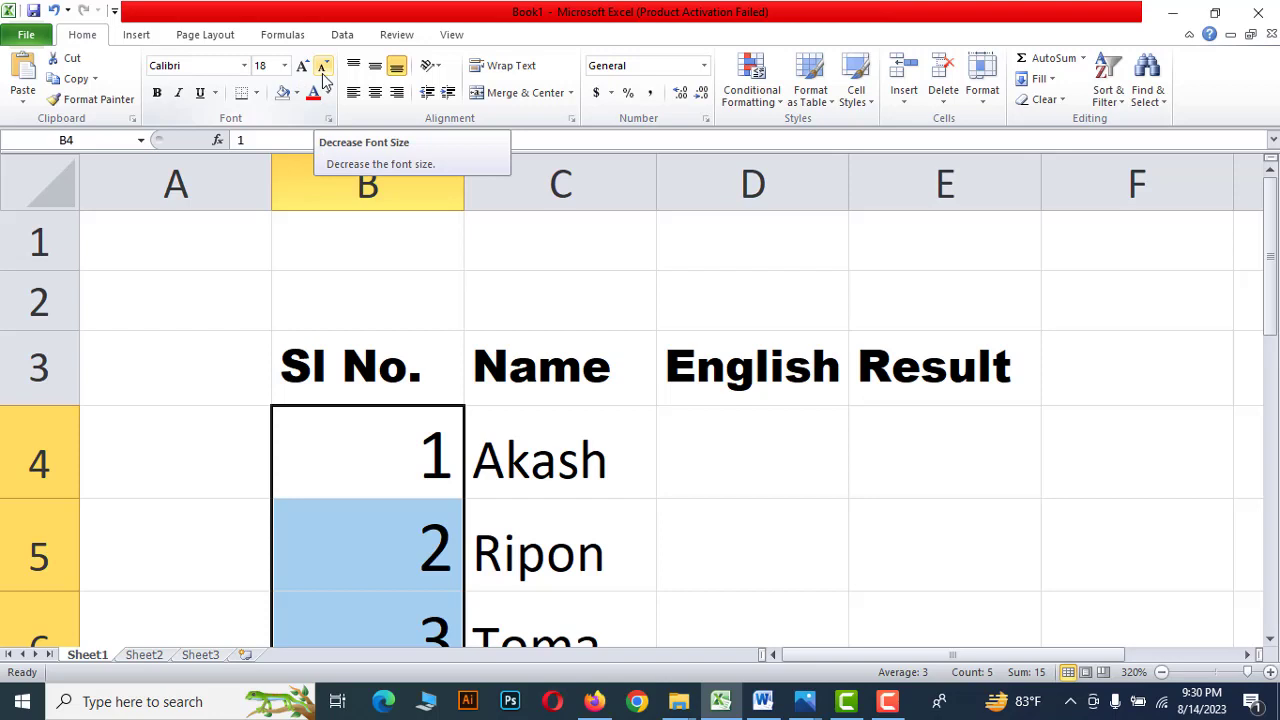
click(322, 73)
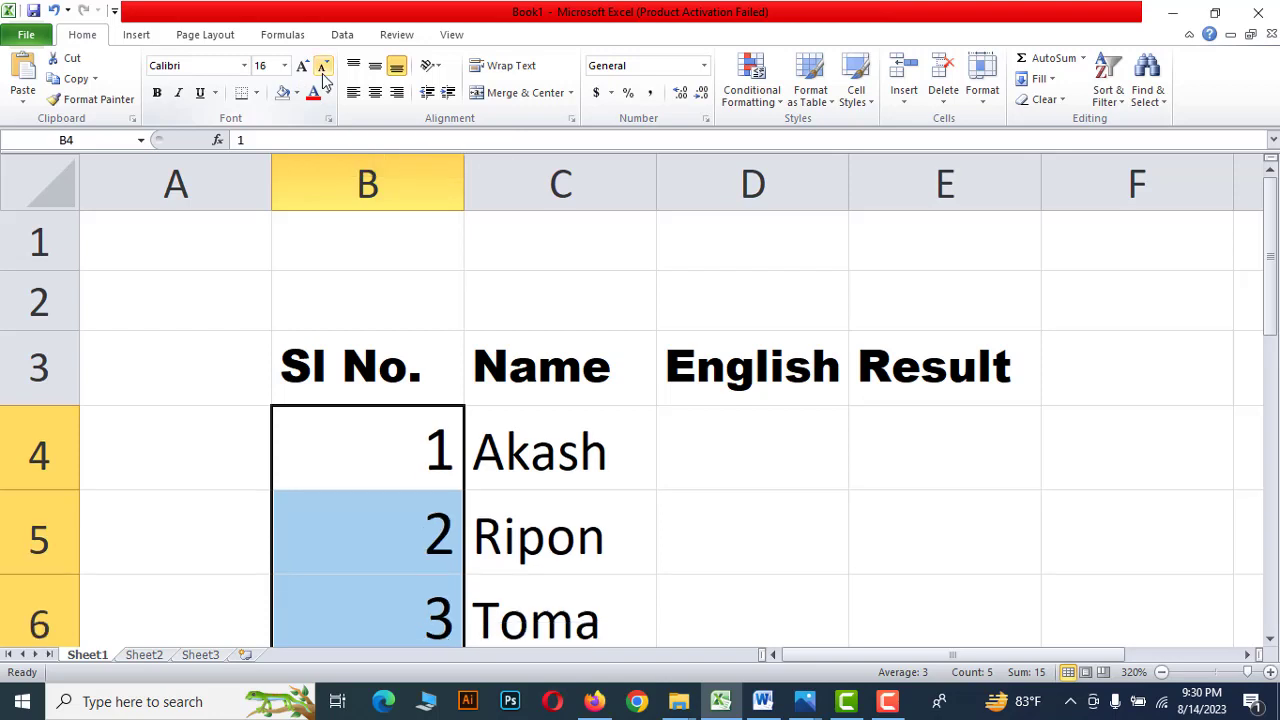
click(322, 73)
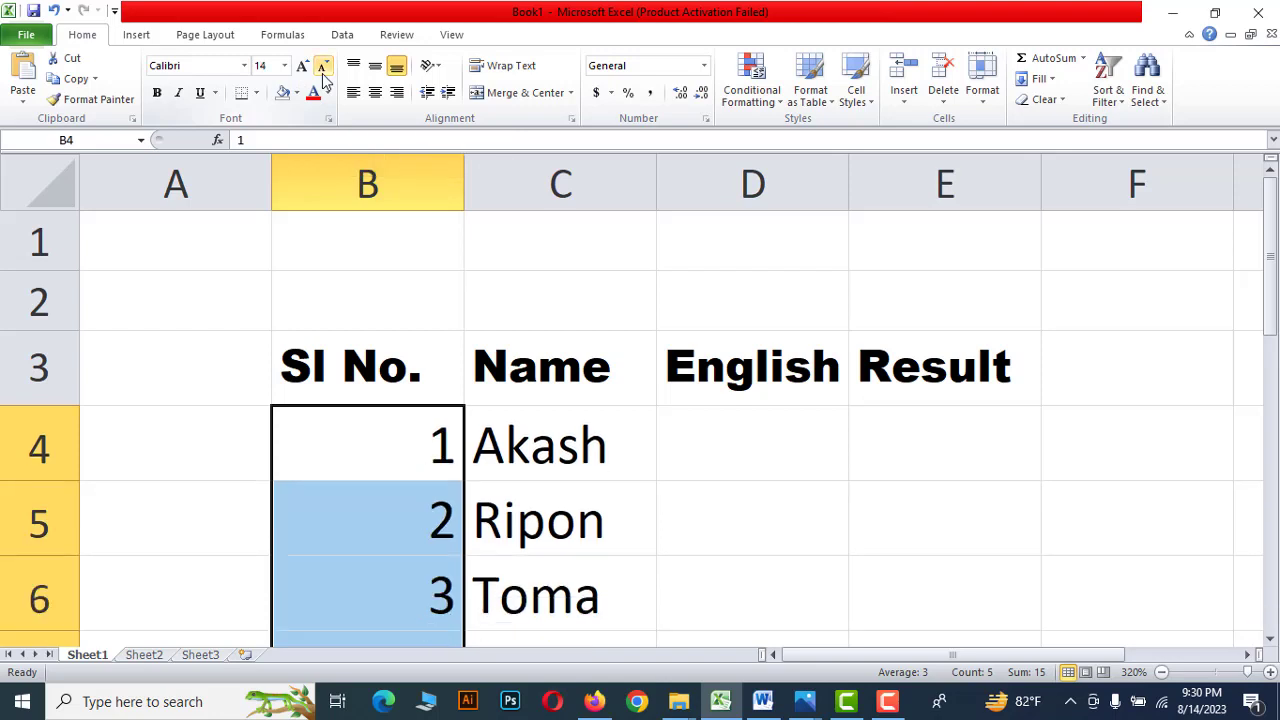
Step the font size of the serial numbers in B4:B8 down to 11 and back up to 18.
click(322, 73)
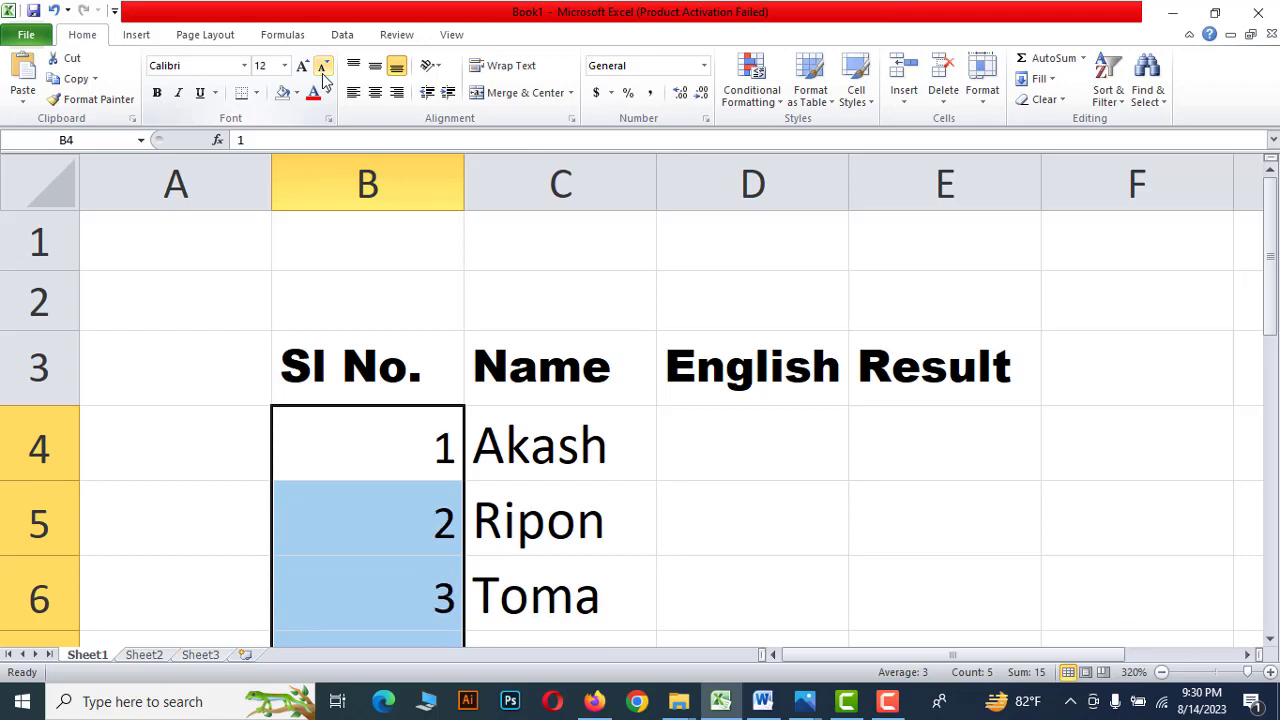
click(322, 73)
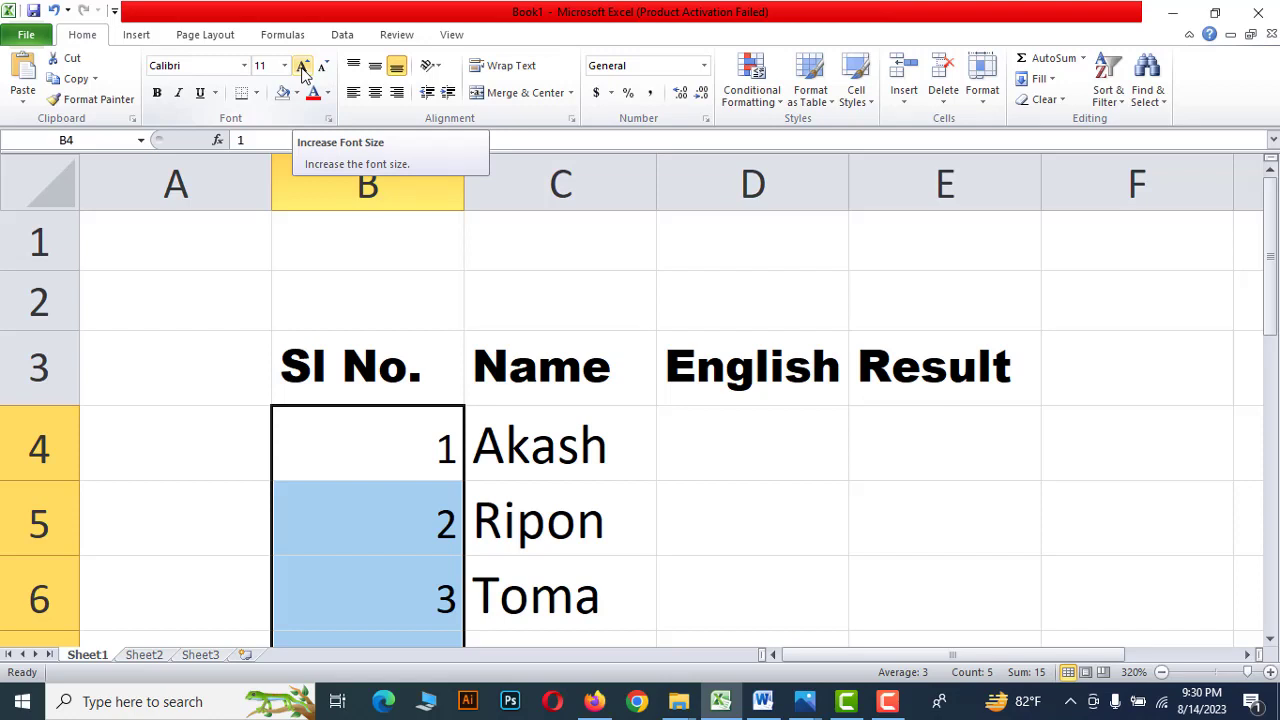
click(303, 68)
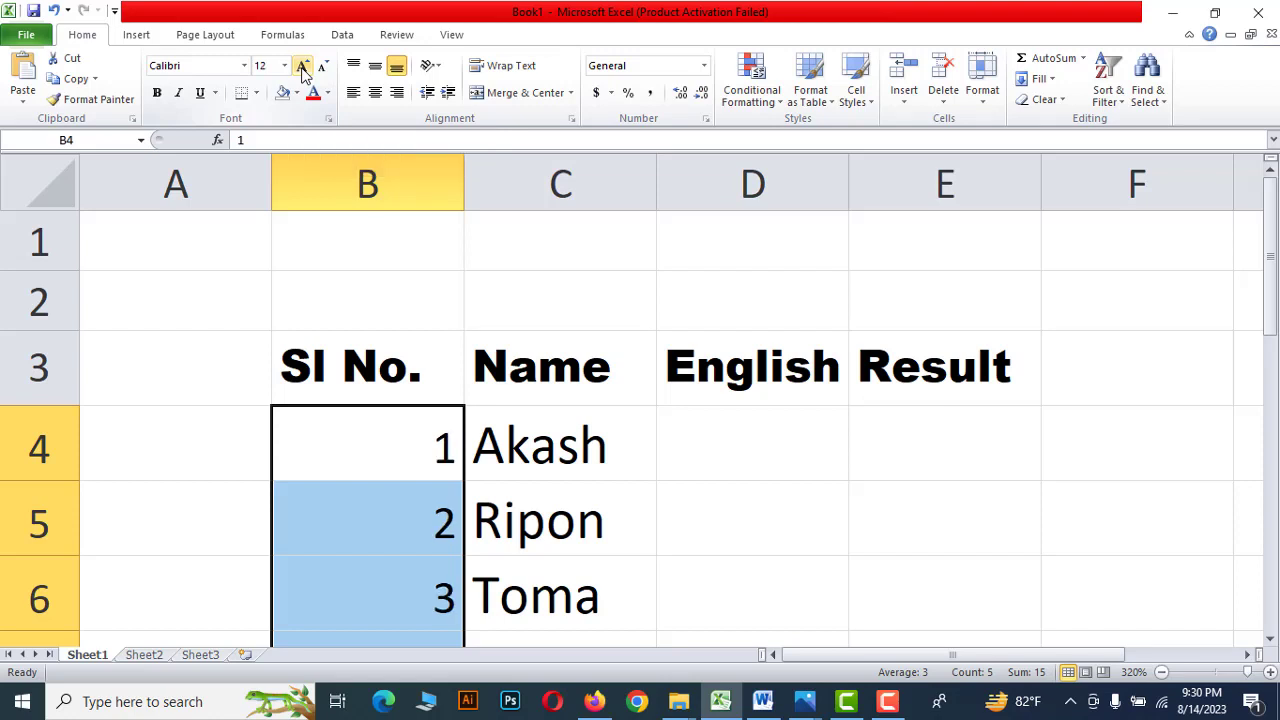
click(303, 68)
click(303, 68)
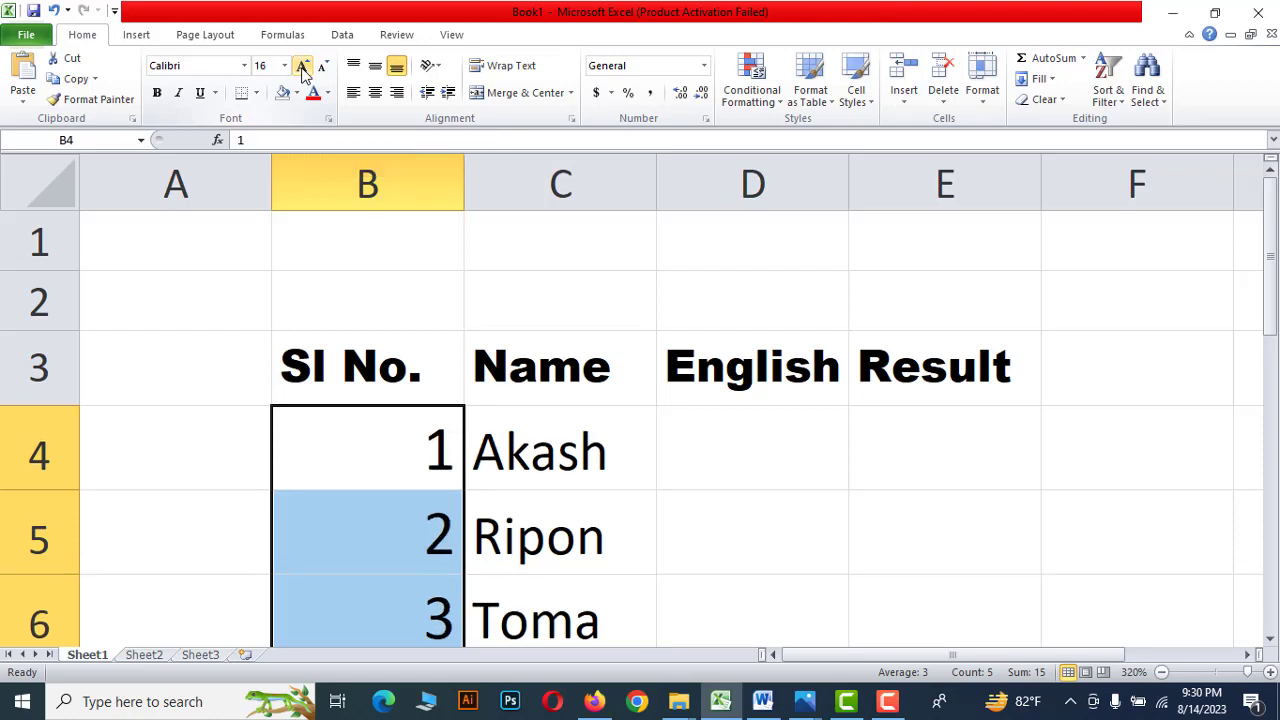
click(303, 68)
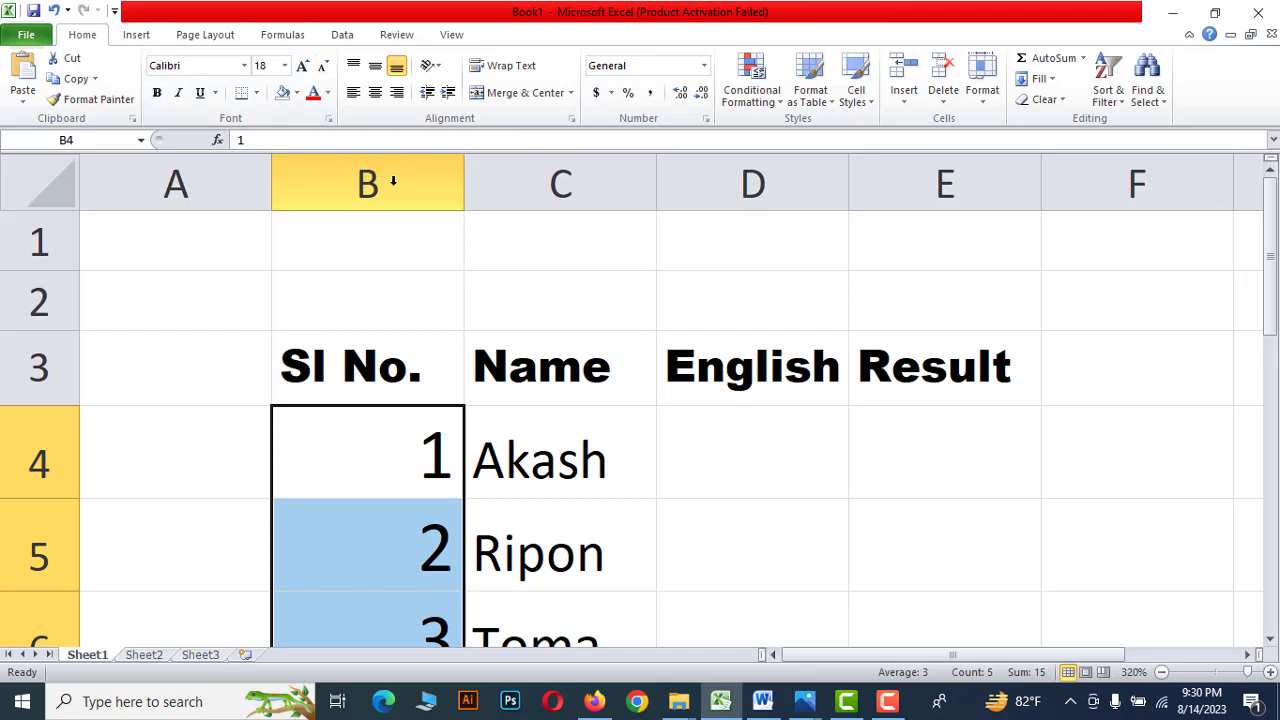
Set the font size of the serial numbers in B4:B8 directly to 11.
click(268, 62)
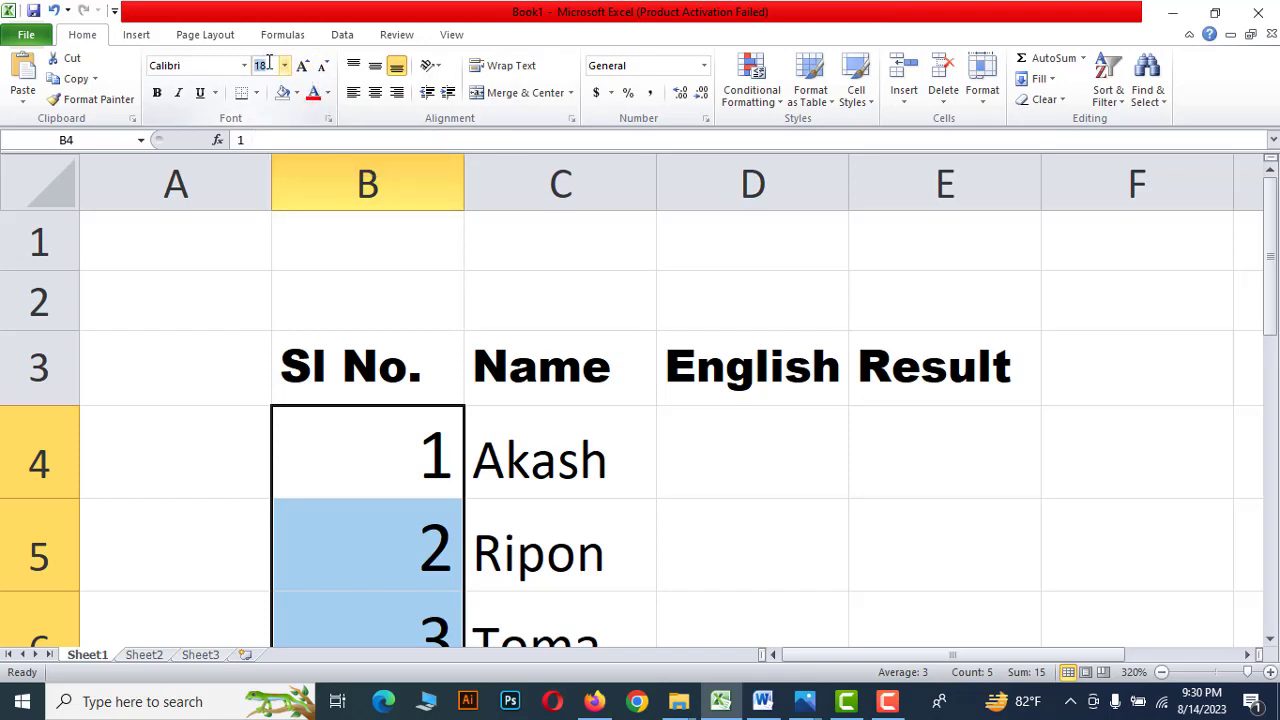
text(11)
key(Return)
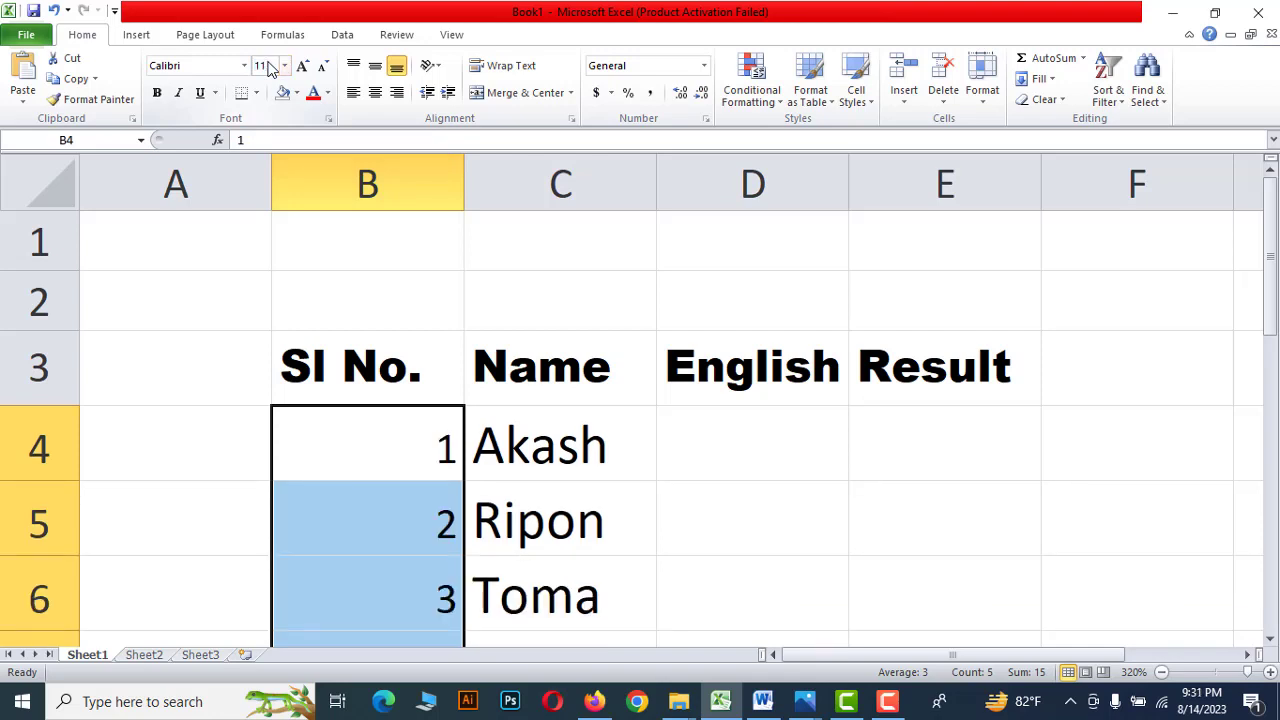
click(645, 513)
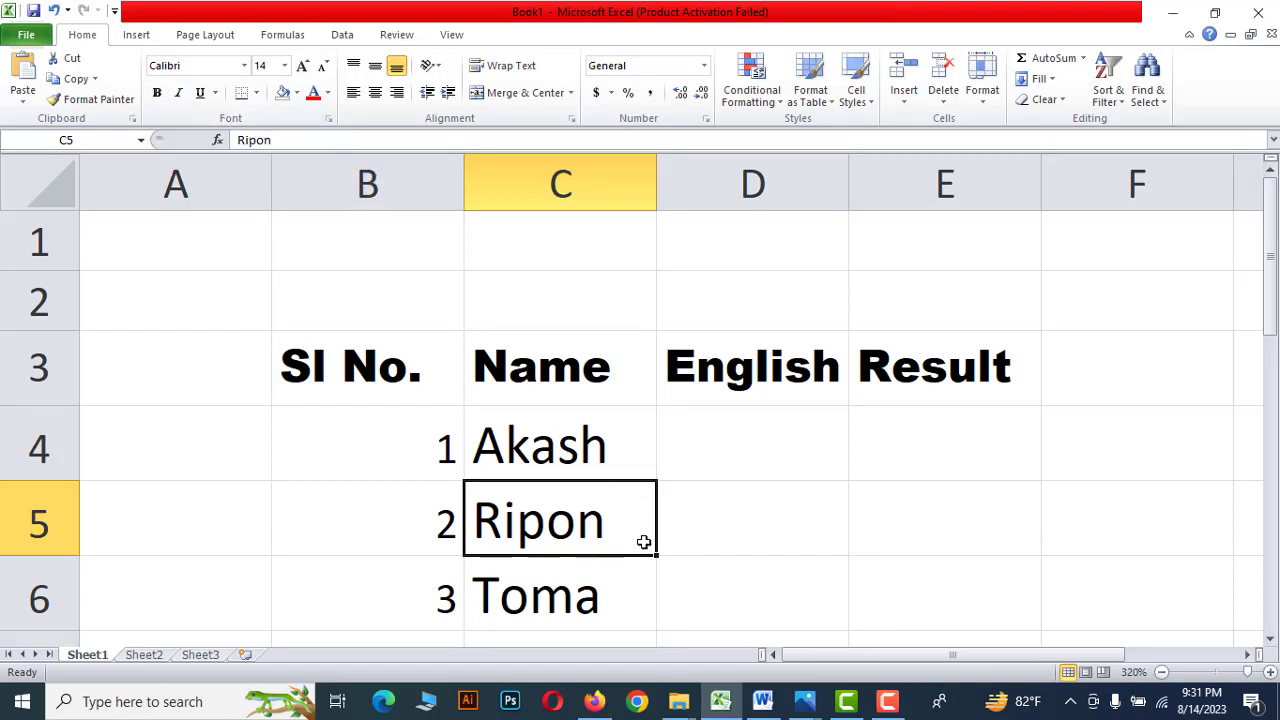
Make the first two serial numbers and names in B4:C5 bold.
scroll(643, 540, down, 1)
scroll(634, 534, up, 1)
scroll(637, 534, down, 1)
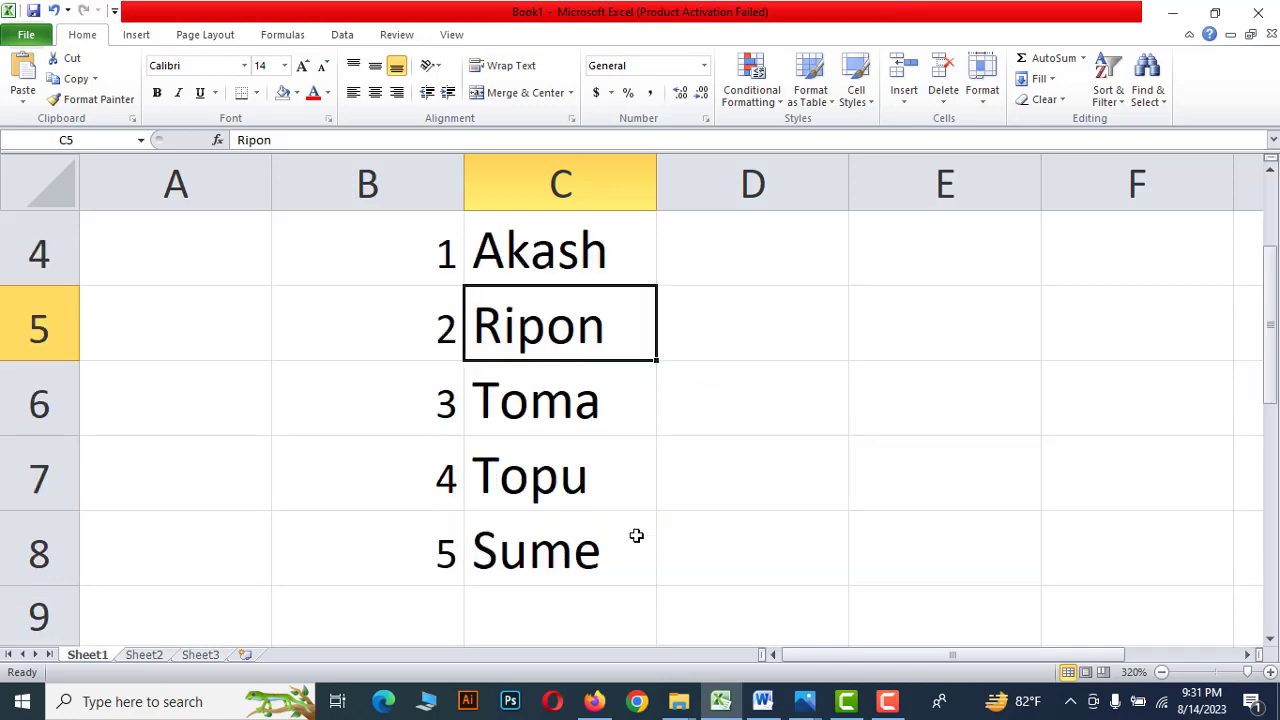
drag(405, 247, 515, 312)
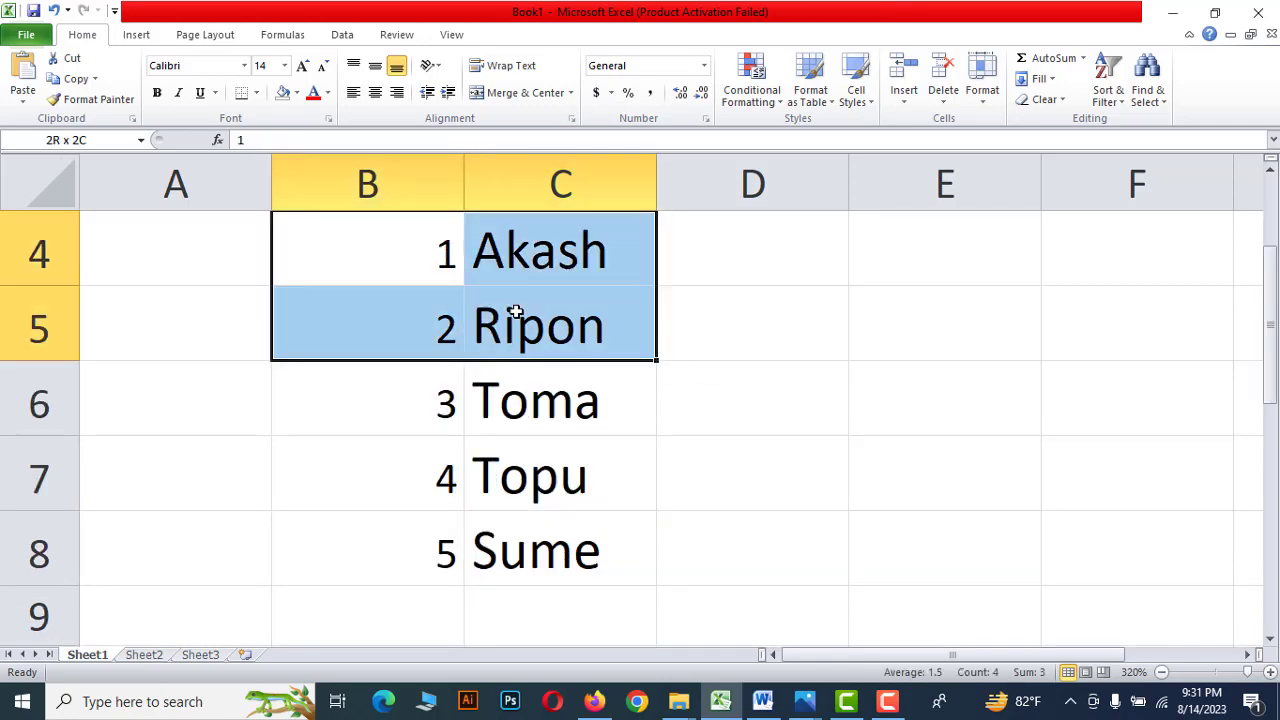
click(155, 93)
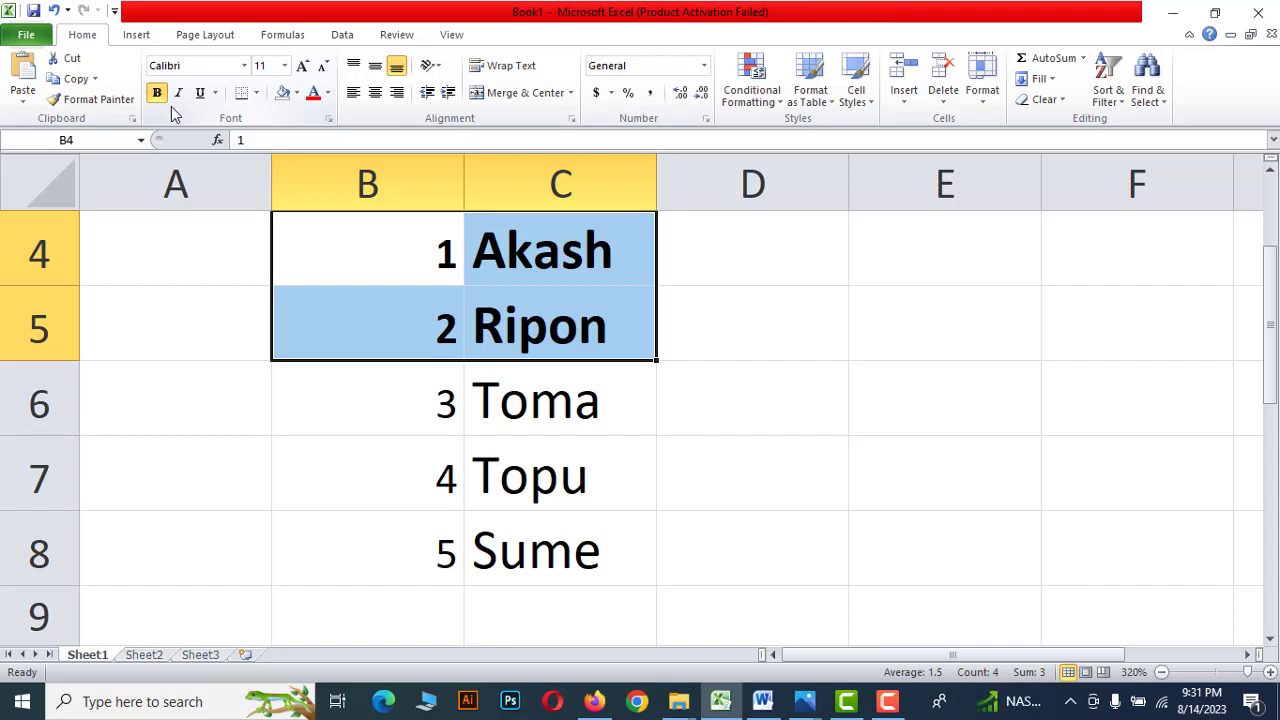
Italicize the entries in B4:C5 and give them a double underline.
click(178, 93)
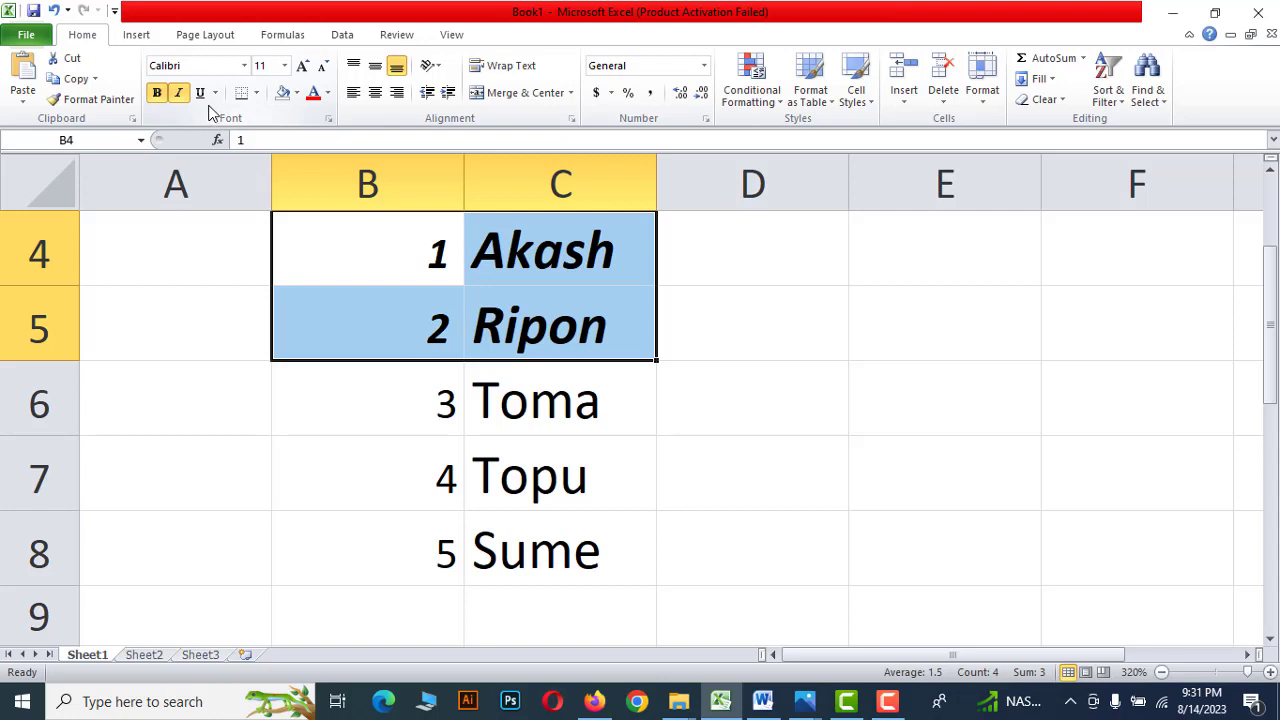
click(201, 93)
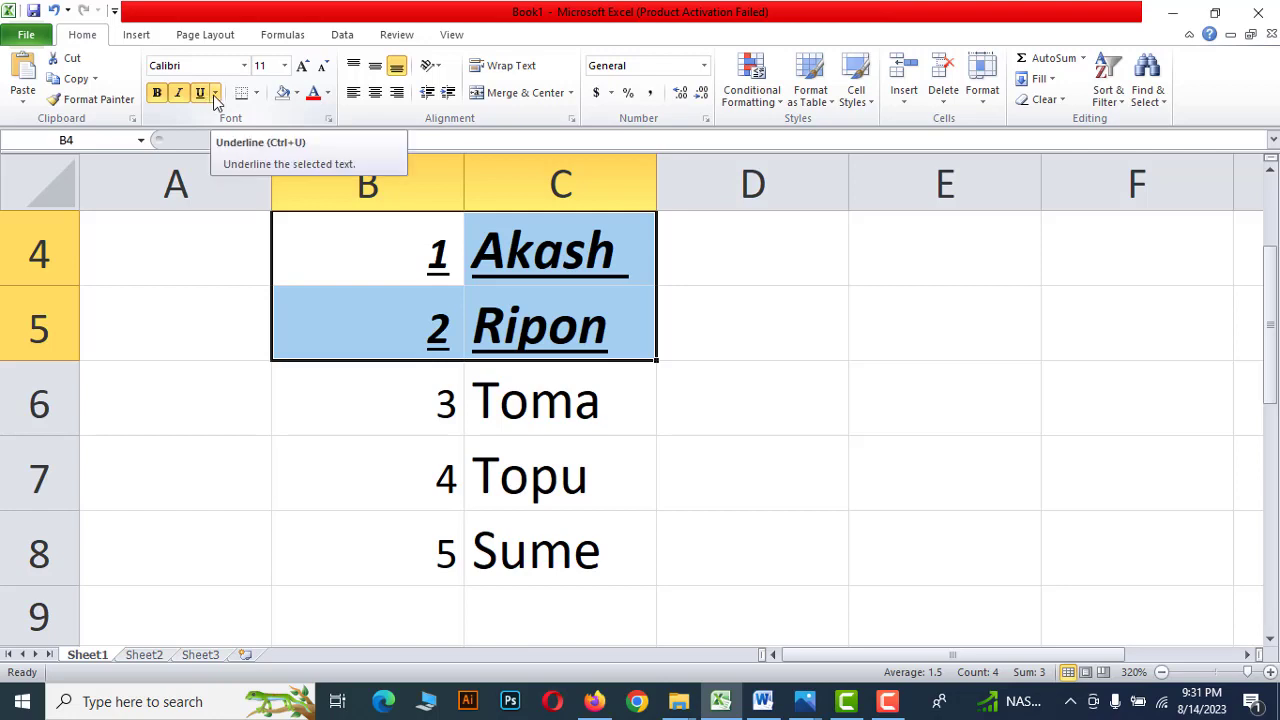
click(214, 94)
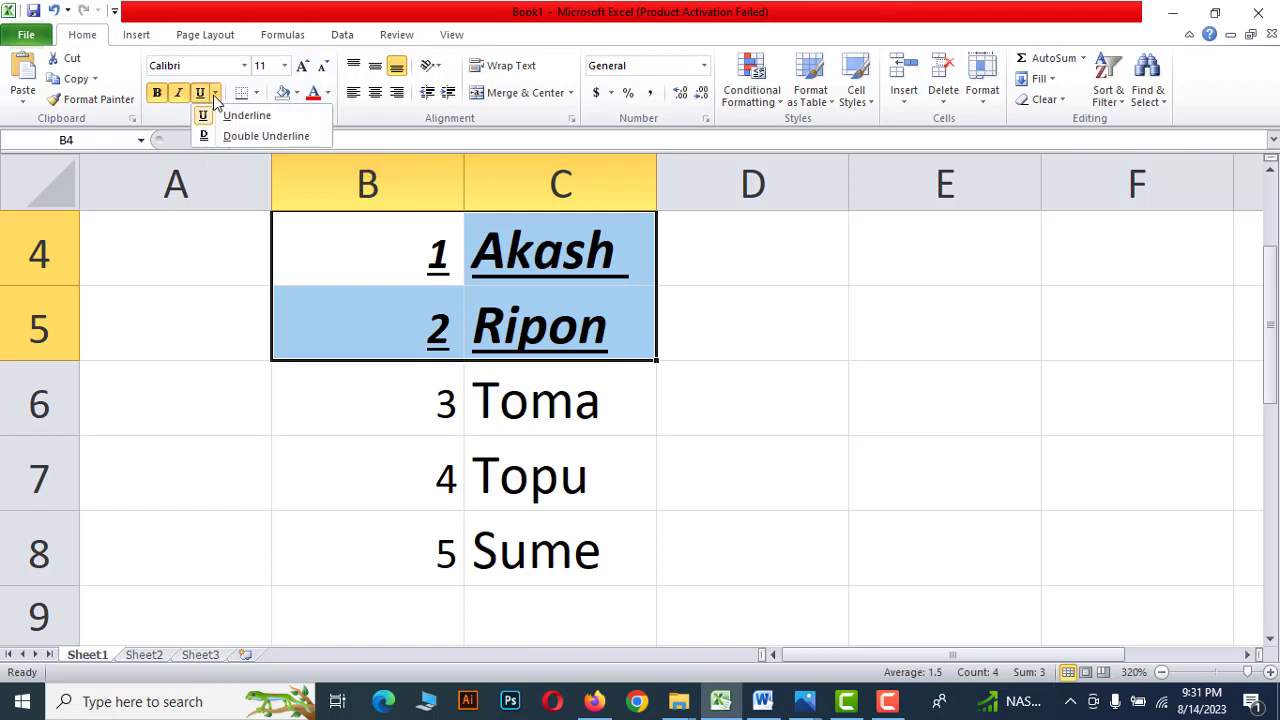
click(256, 137)
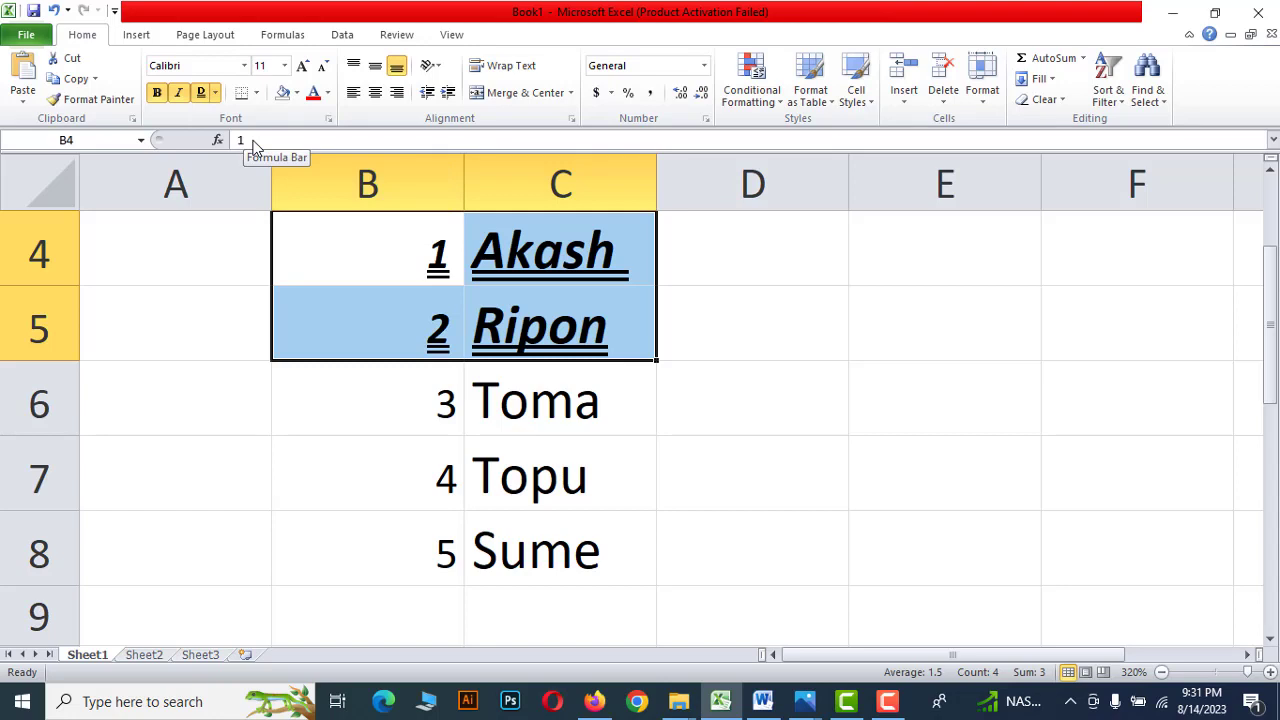
Remove the double underline, italic and bold formatting from B4:C5.
click(200, 93)
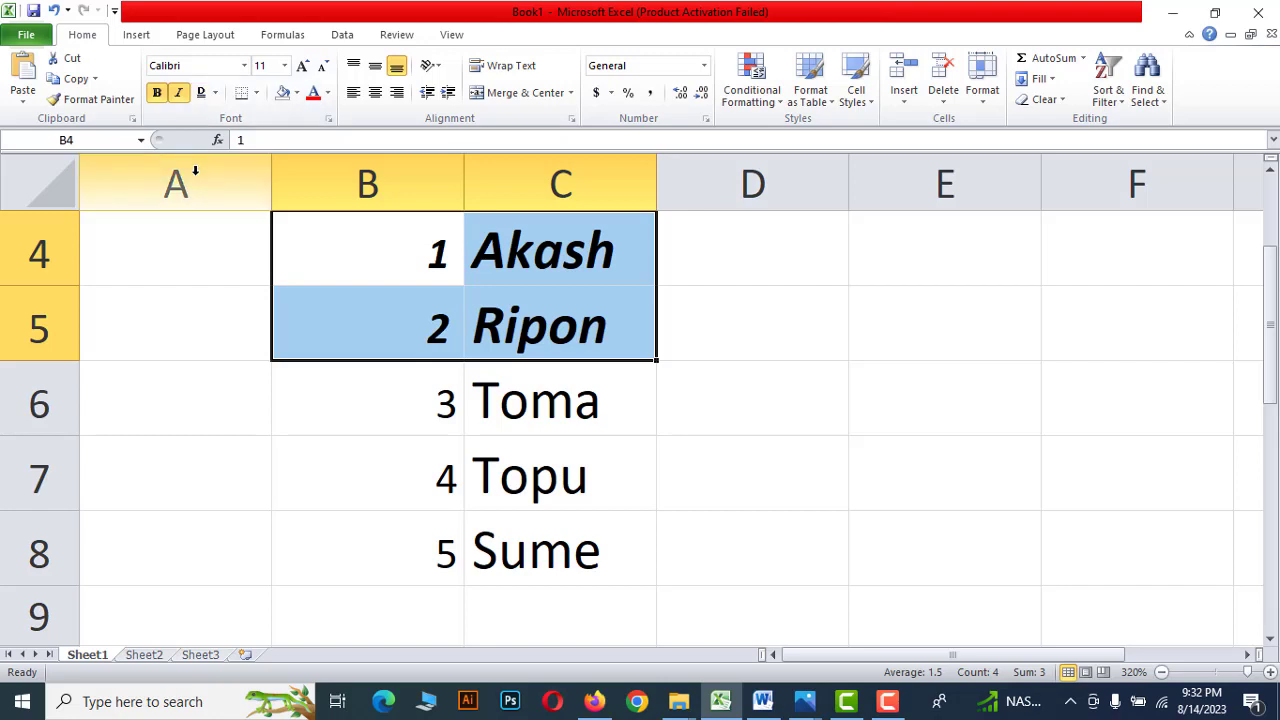
click(180, 94)
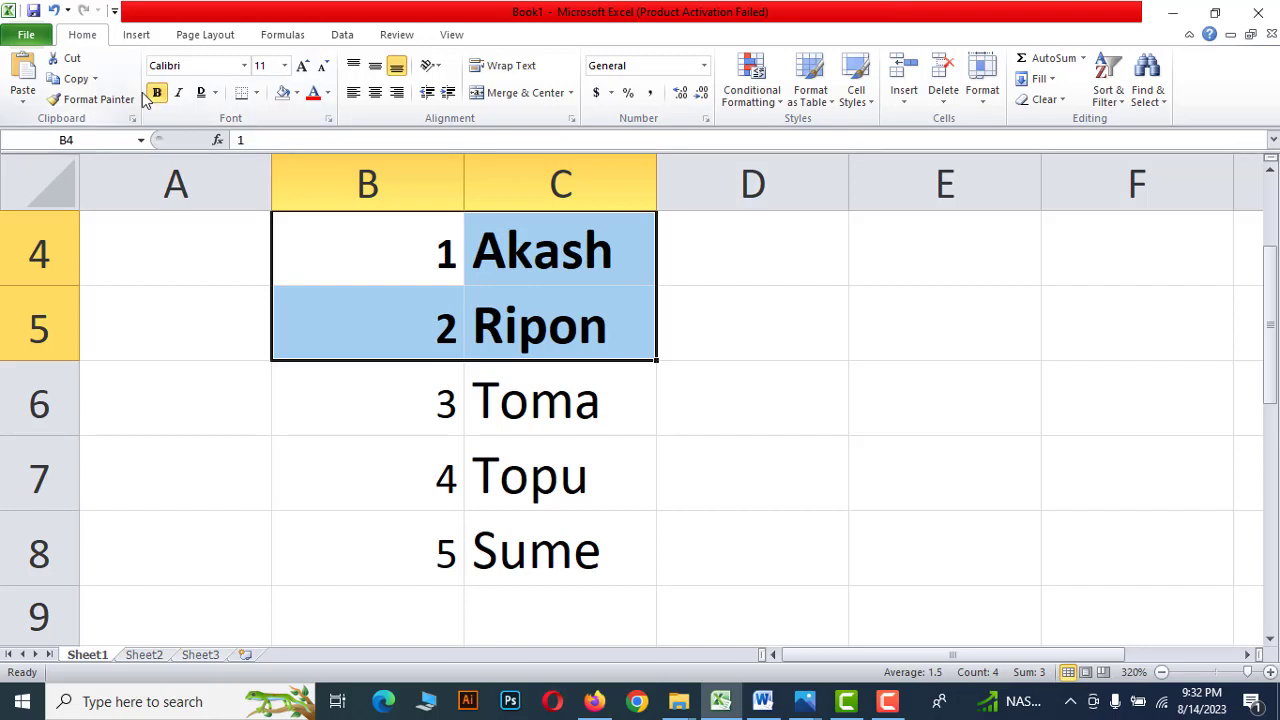
click(157, 93)
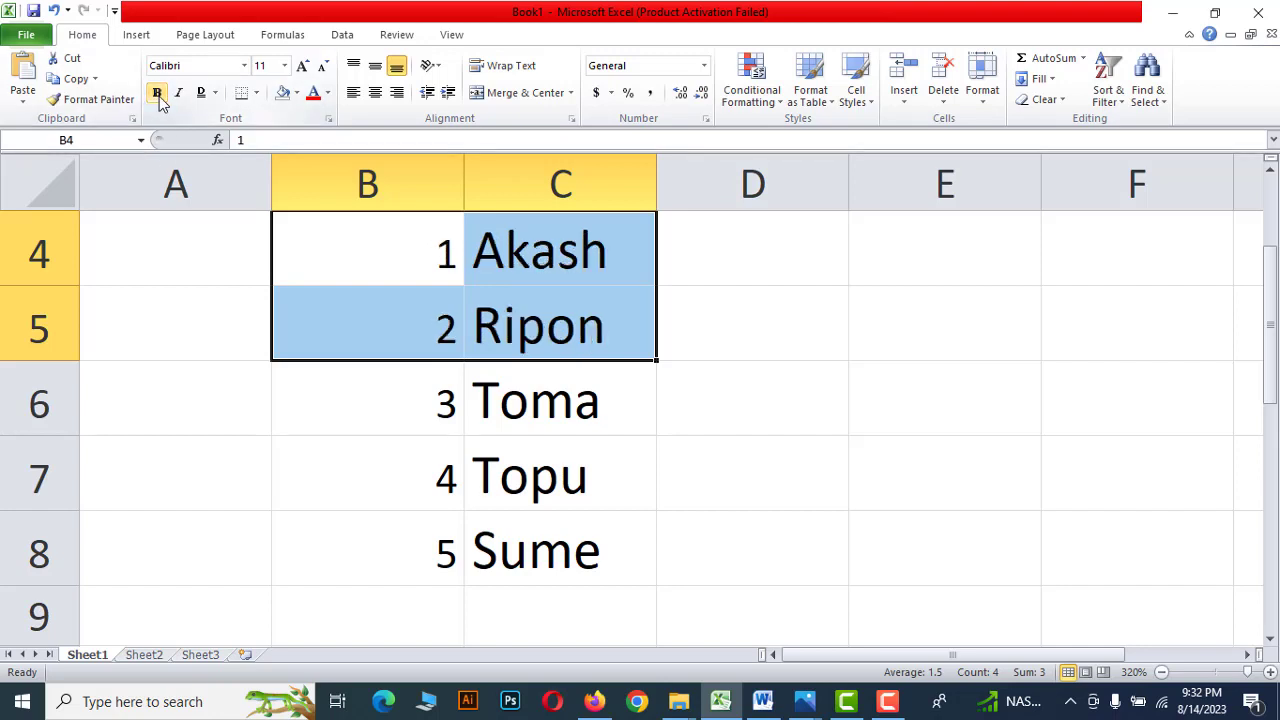
click(760, 442)
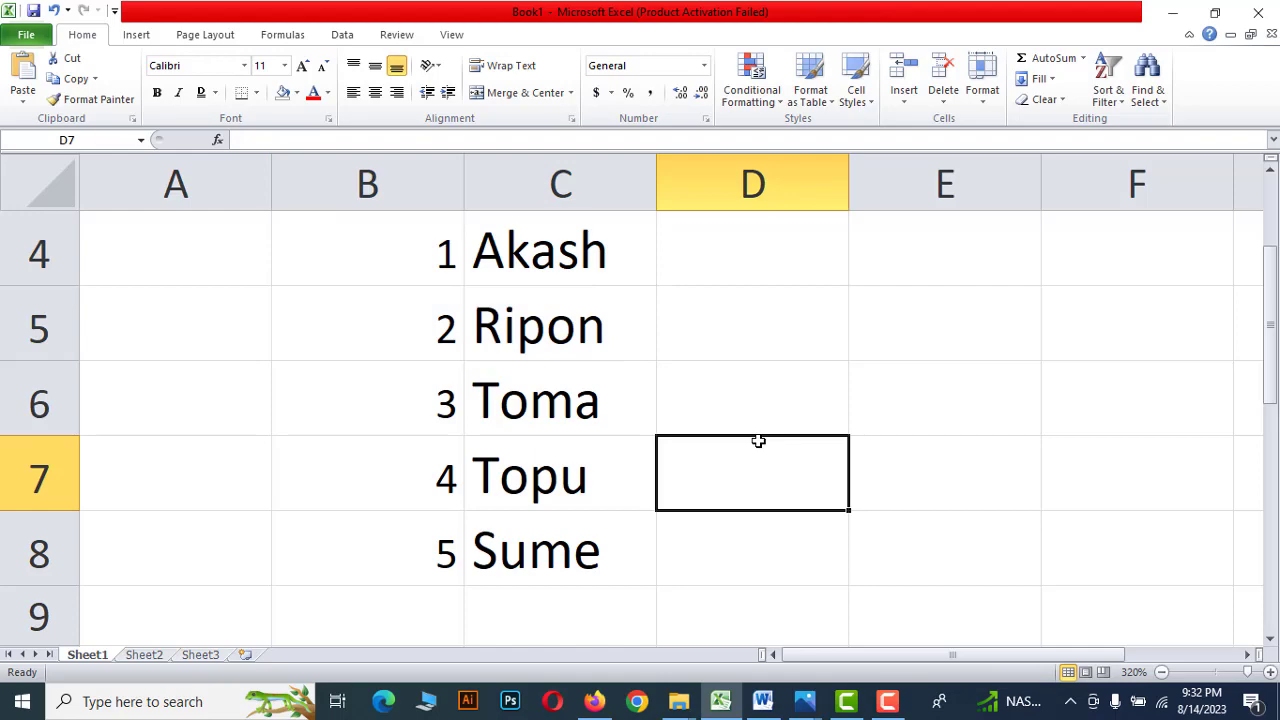
scroll(759, 441, up, 1)
scroll(758, 441, down, 2)
scroll(758, 441, up, 2)
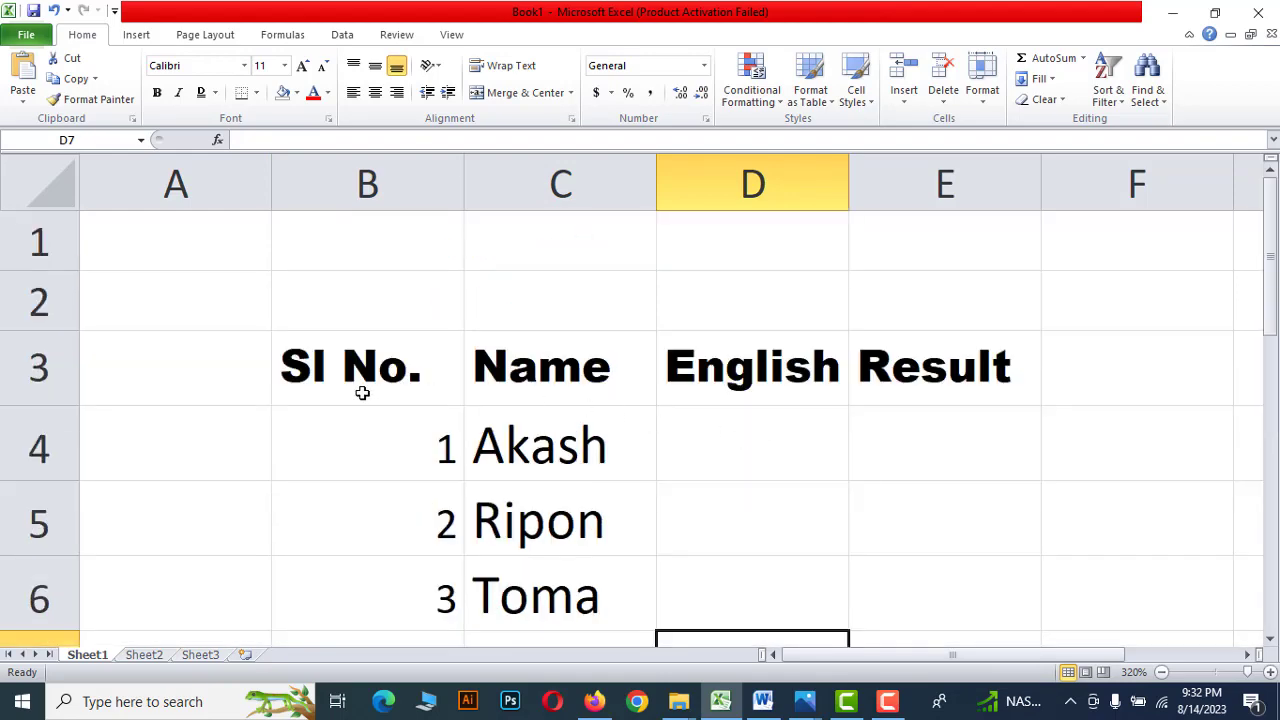
drag(305, 362, 882, 667)
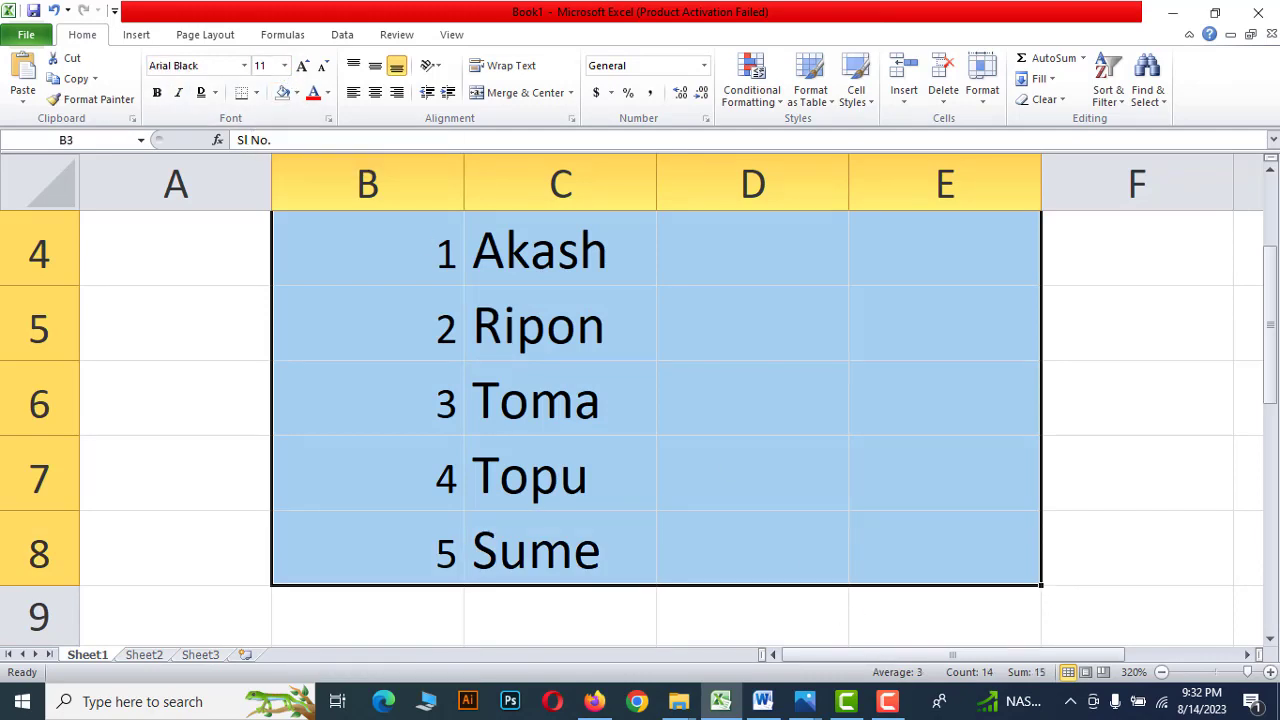
key(Return)
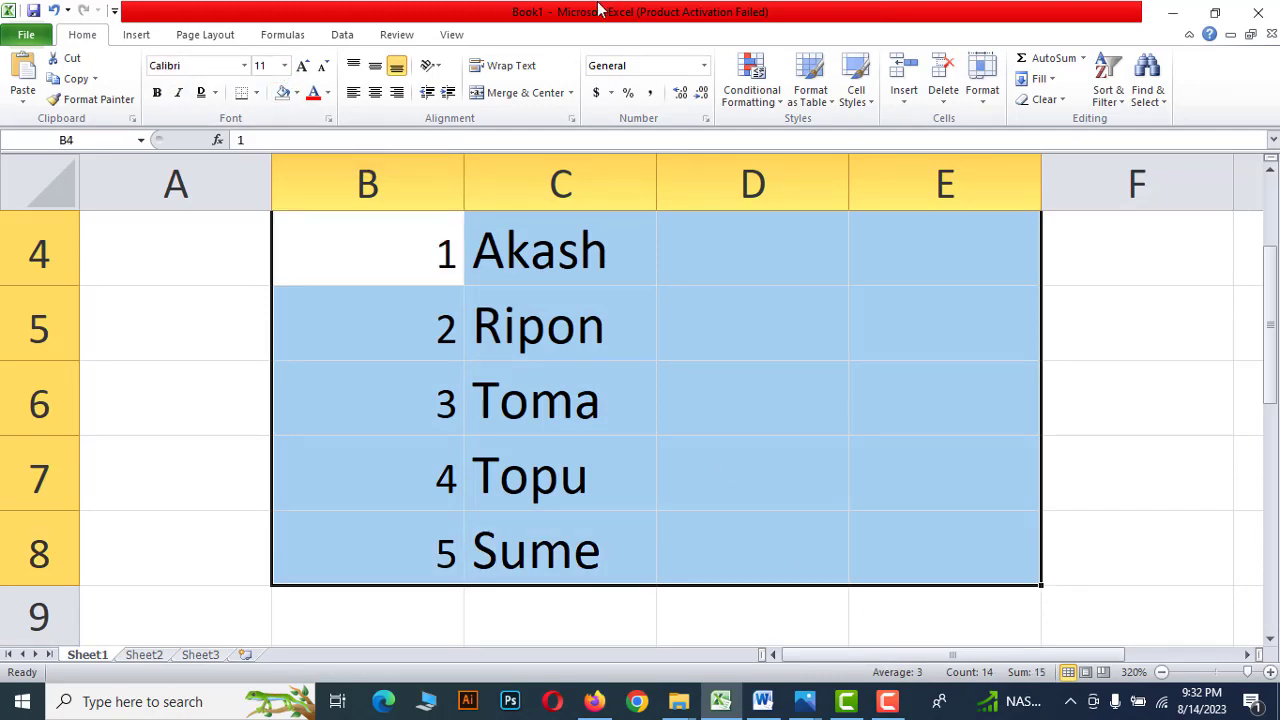
click(777, 417)
scroll(777, 414, up, 1)
Set the font size of the five student names in C4:C8 to 11.
click(583, 452)
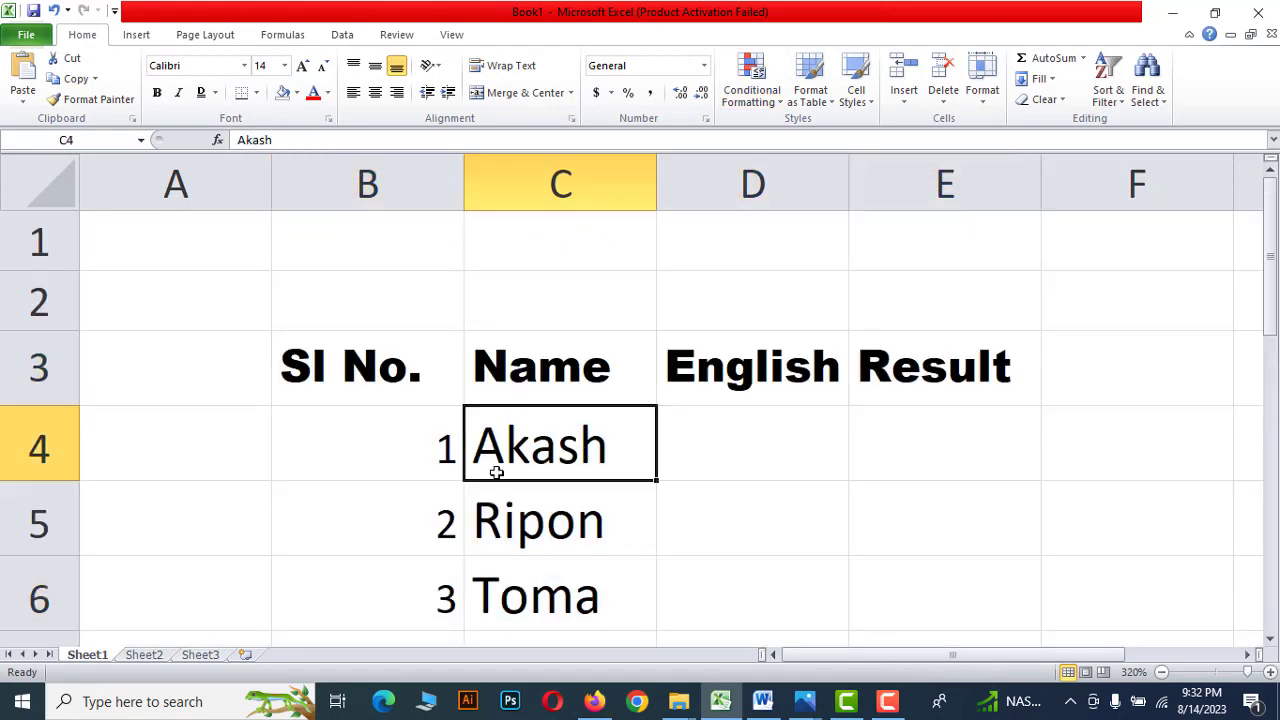
scroll(612, 460, down, 1)
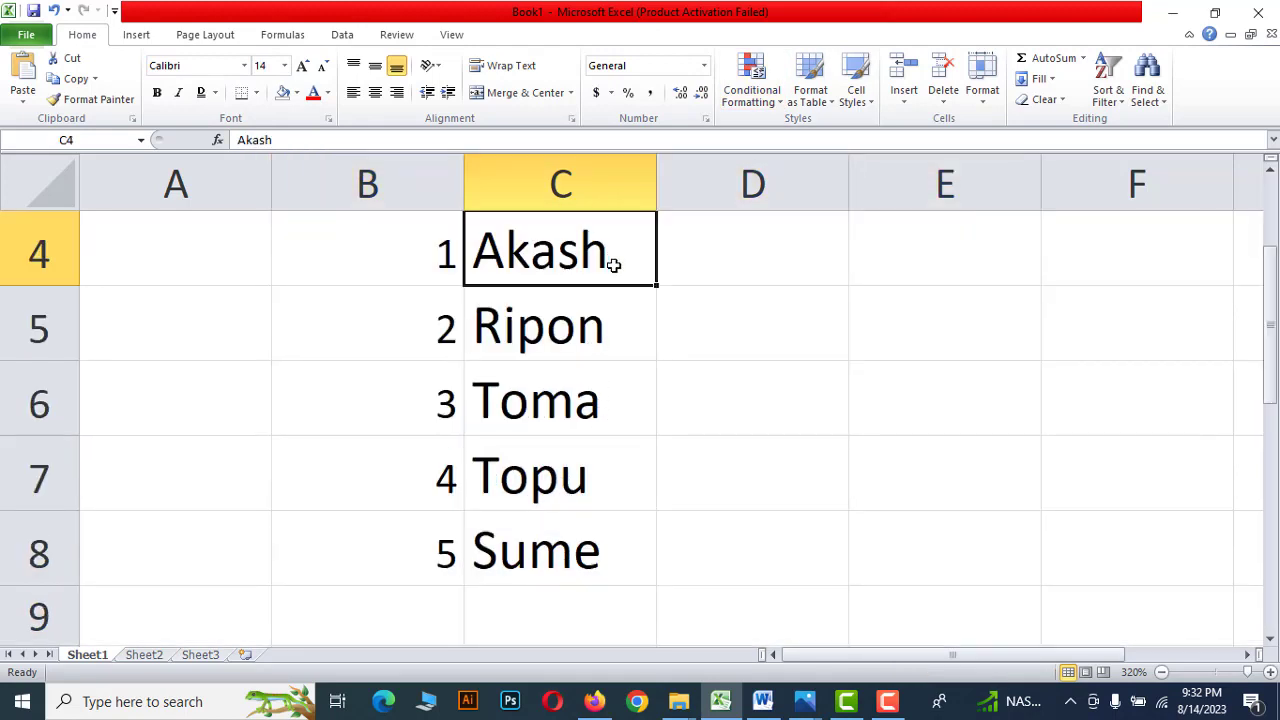
drag(608, 257, 603, 551)
scroll(603, 550, up, 1)
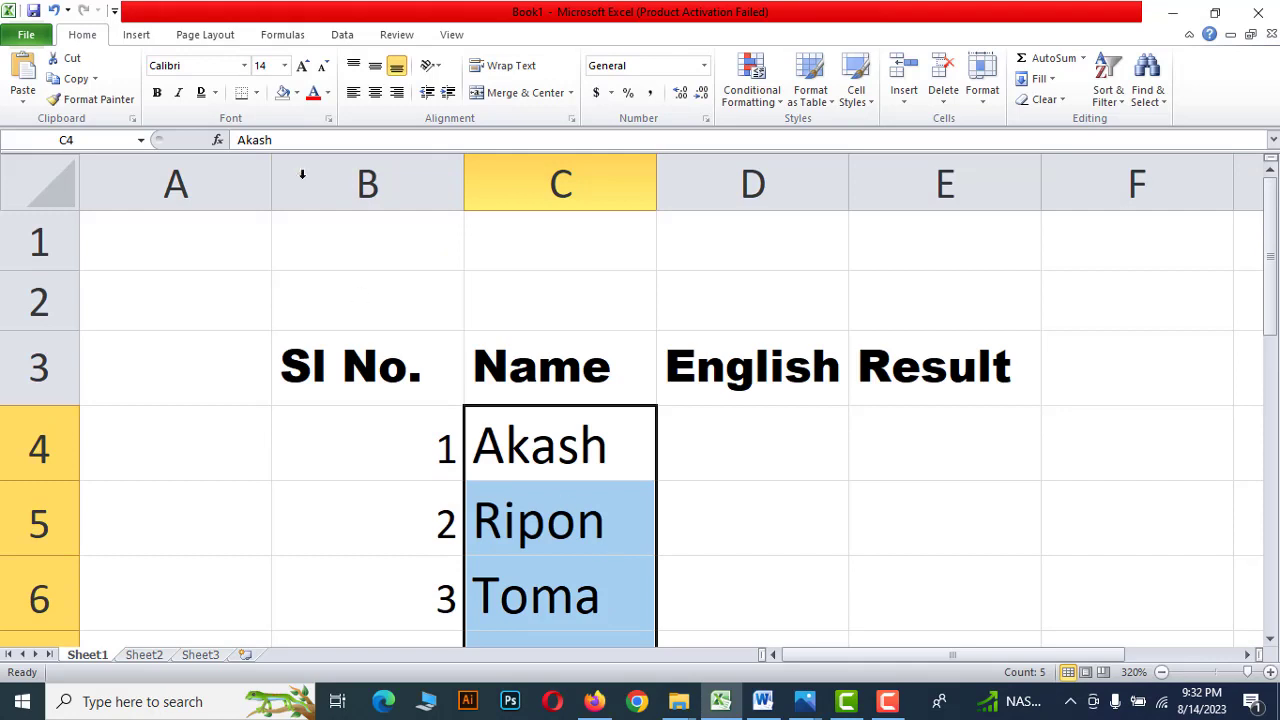
click(284, 65)
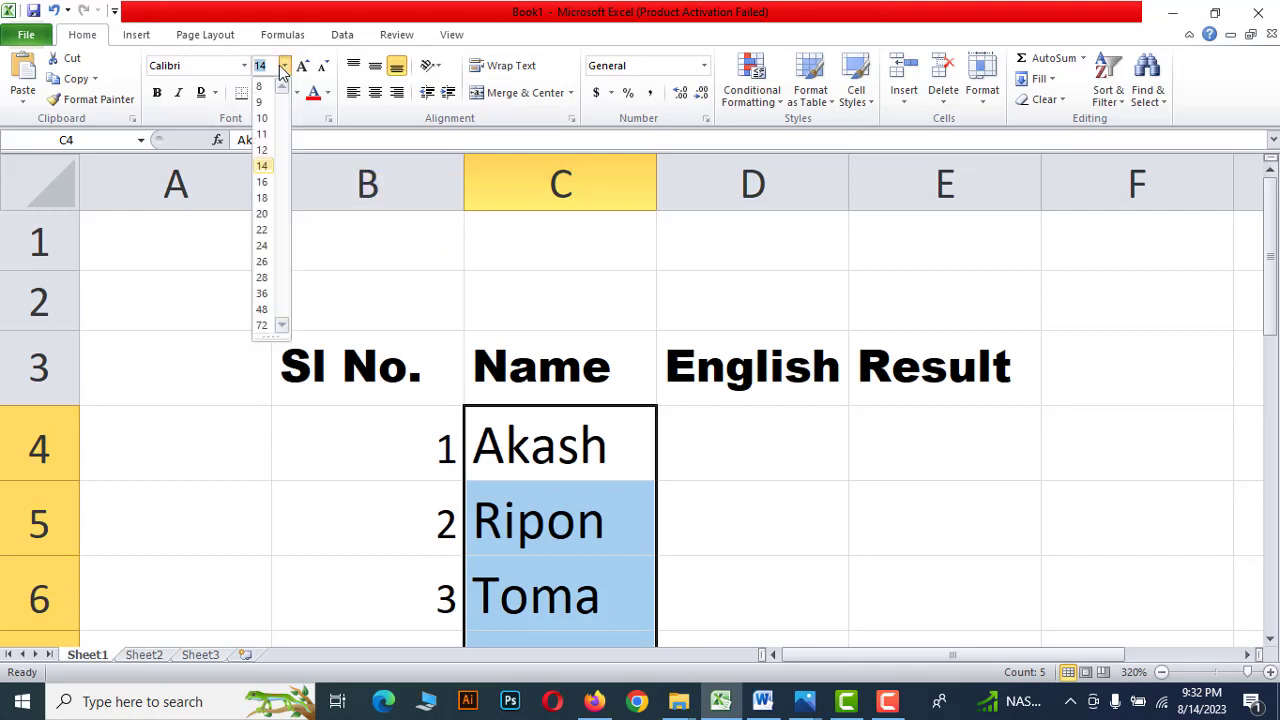
click(263, 133)
click(780, 525)
Check the font face and size of the Name, English and Result headers against the entries below them.
click(598, 441)
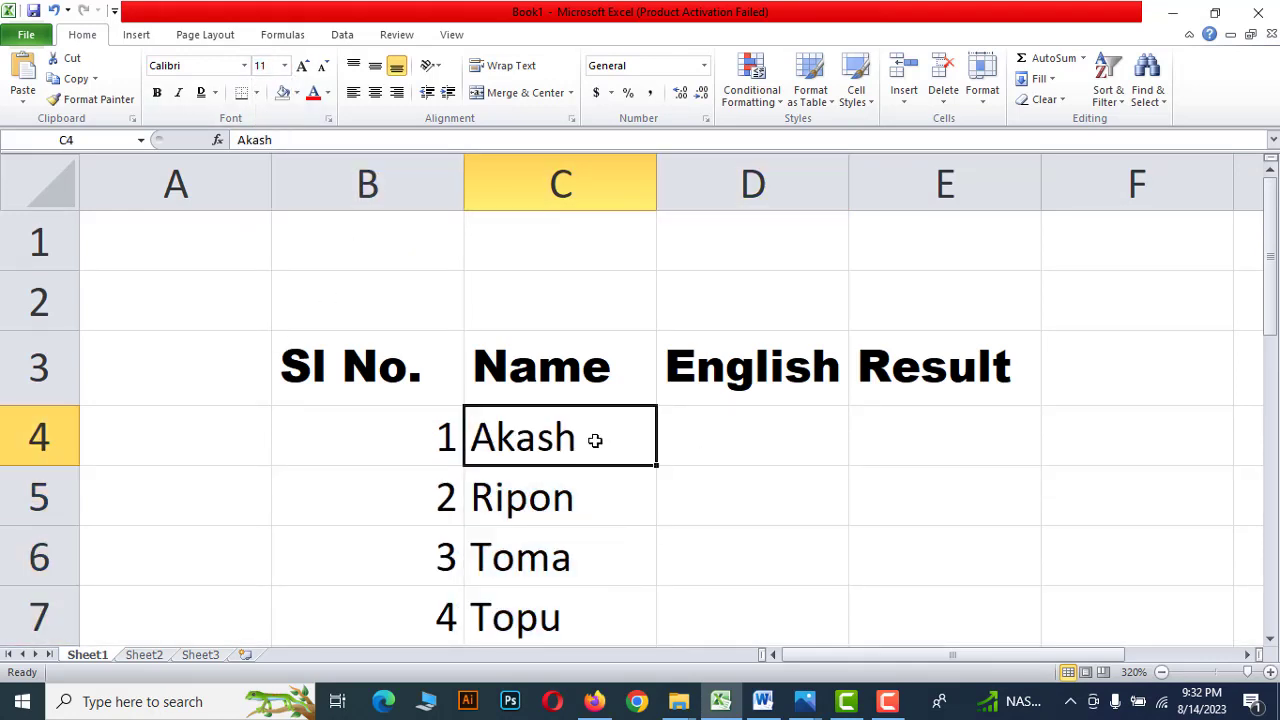
click(532, 370)
click(740, 384)
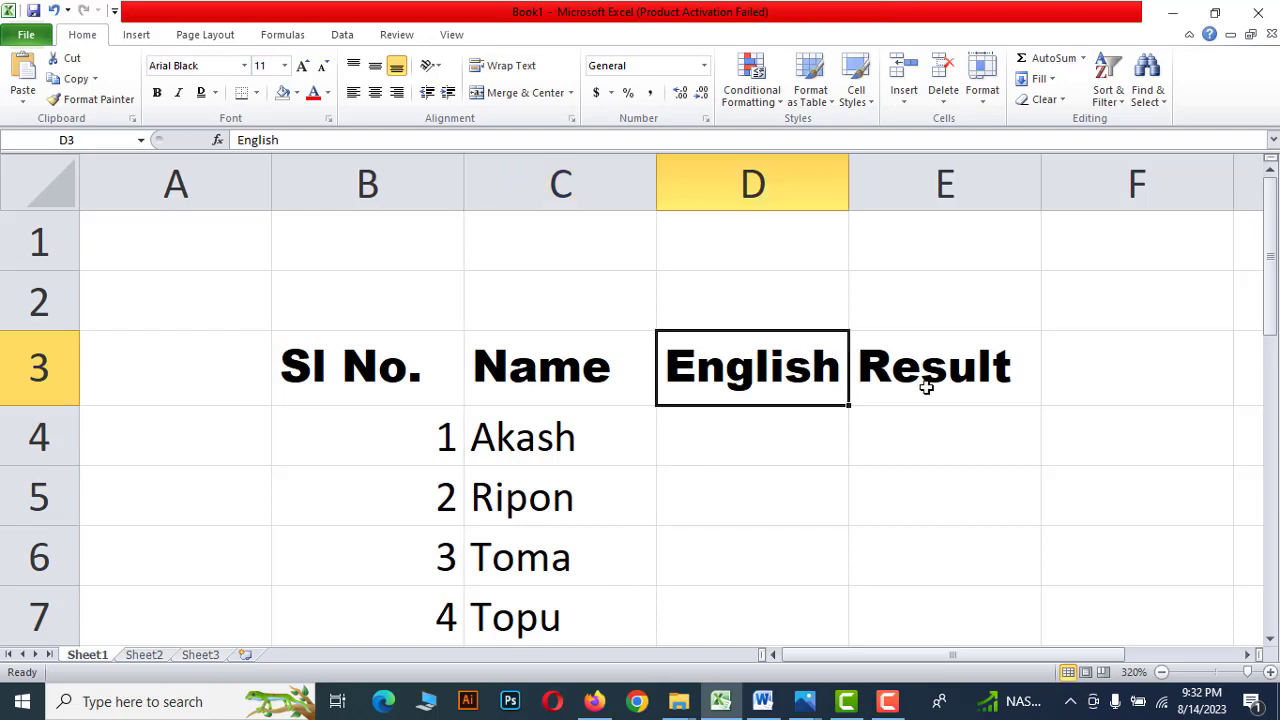
click(923, 385)
scroll(492, 513, down, 2)
scroll(492, 513, up, 2)
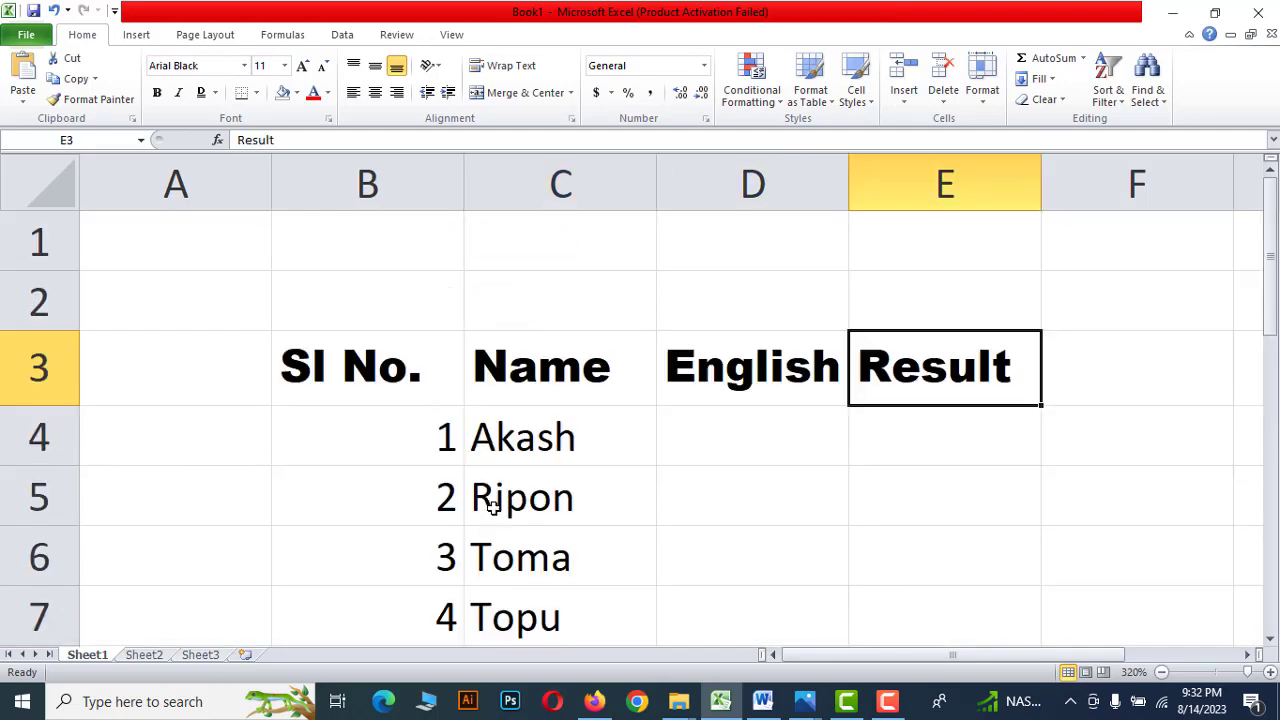
click(680, 527)
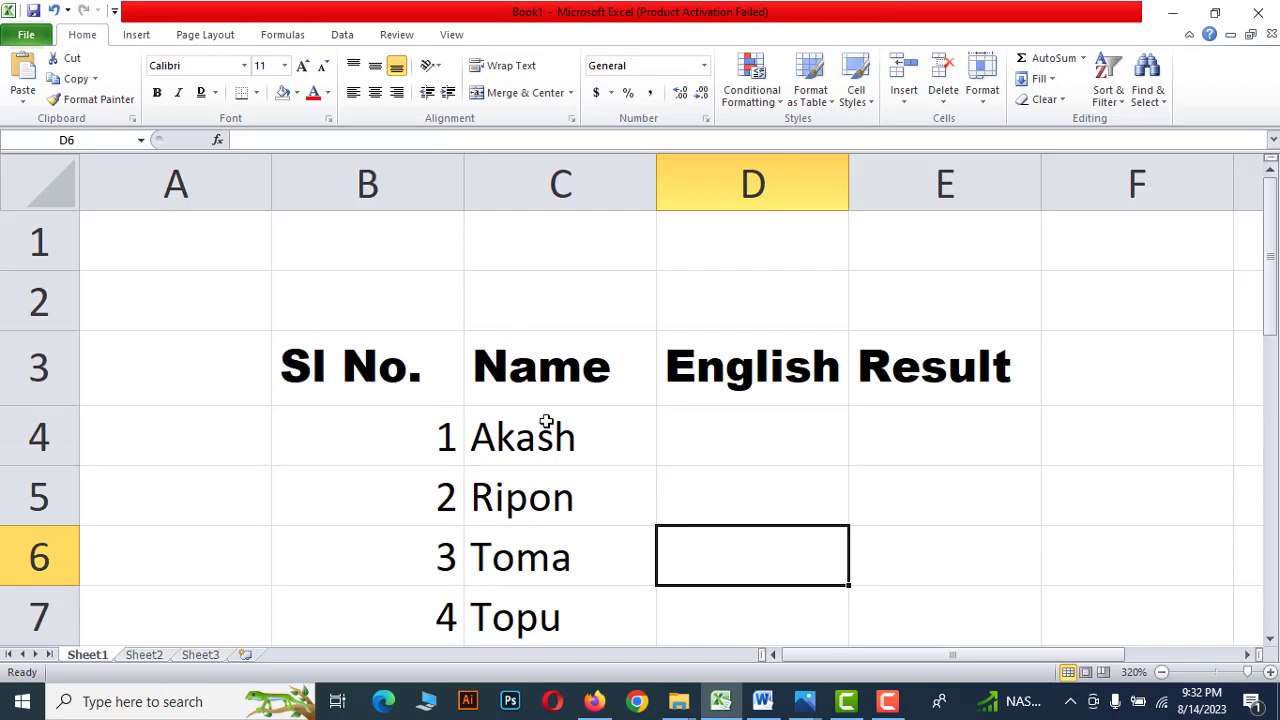
drag(331, 354, 883, 600)
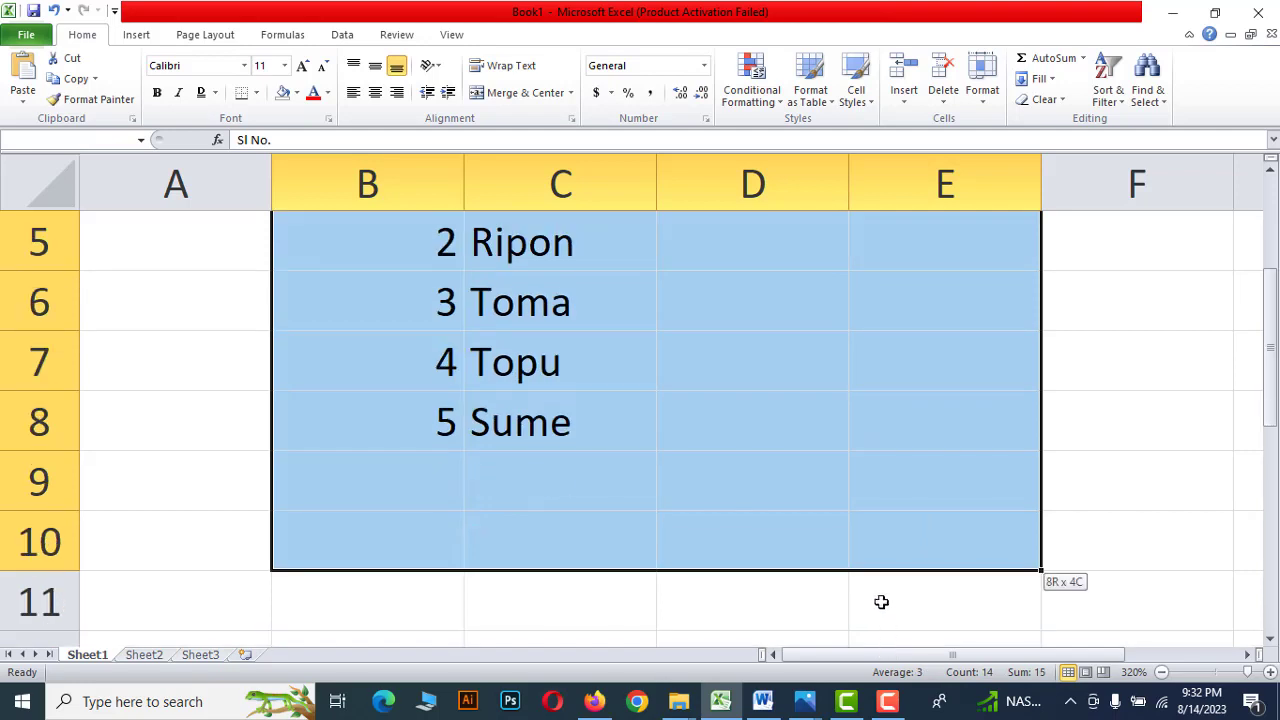
scroll(929, 597, up, 2)
click(874, 451)
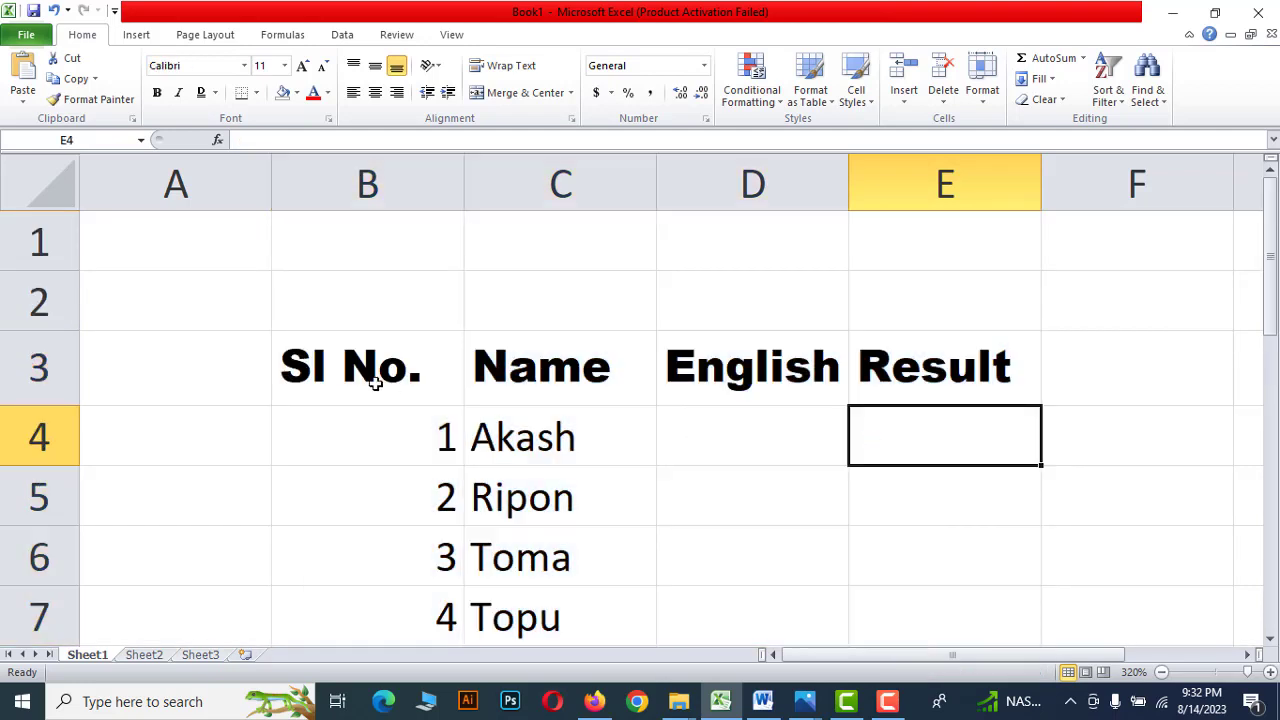
Change the font of the header cells B3:E3 to Arial.
drag(371, 374, 920, 370)
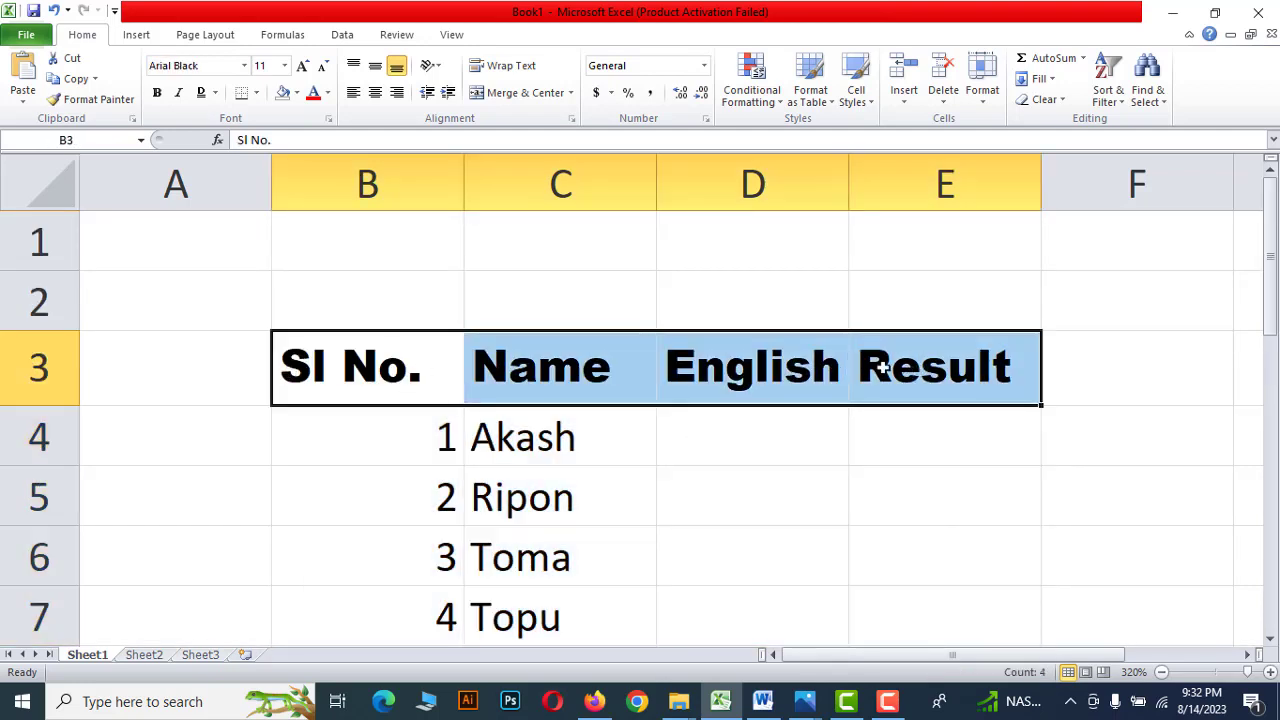
click(243, 66)
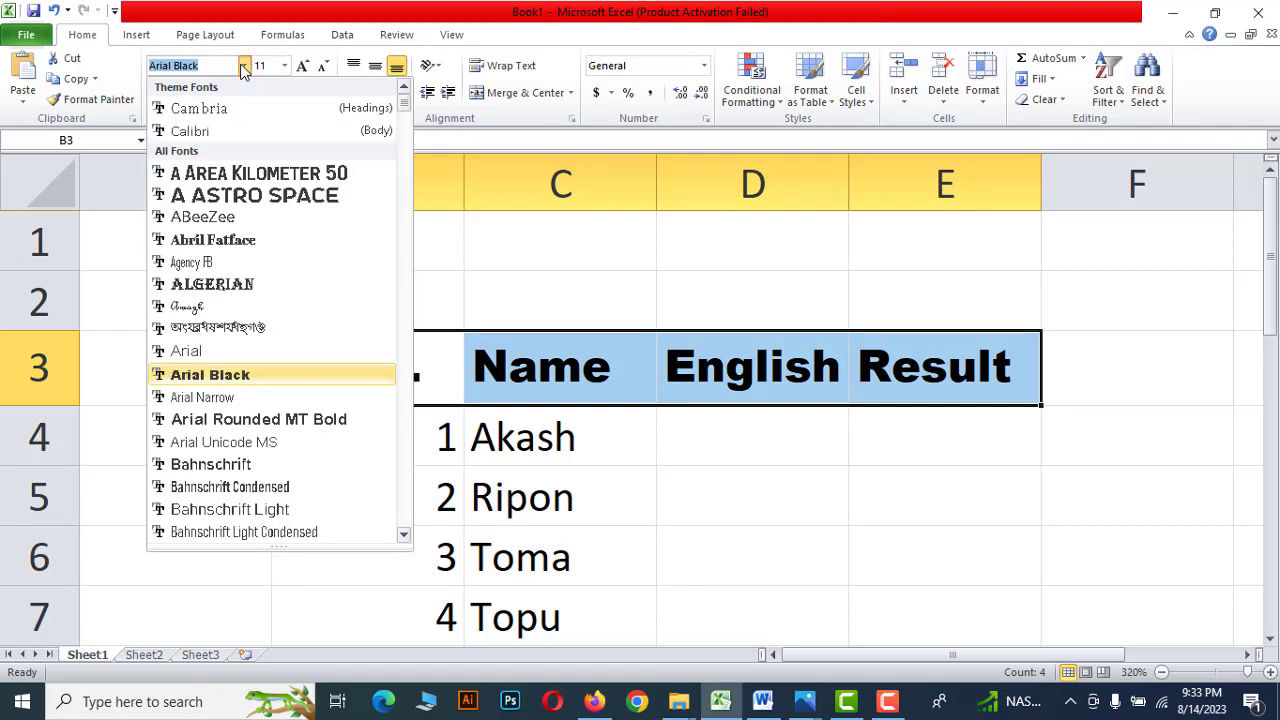
click(250, 350)
click(880, 480)
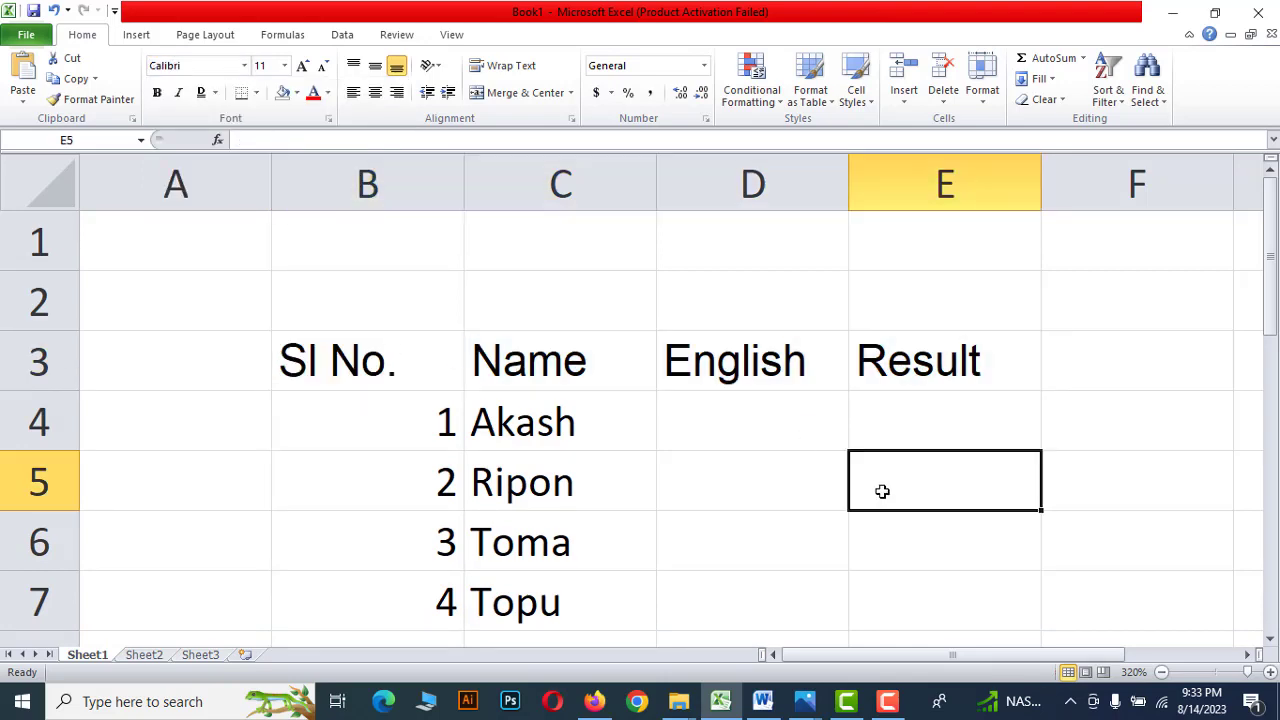
Delete the empty row 2 directly above the table's header row.
scroll(882, 491, down, 1)
scroll(882, 491, up, 1)
click(45, 300)
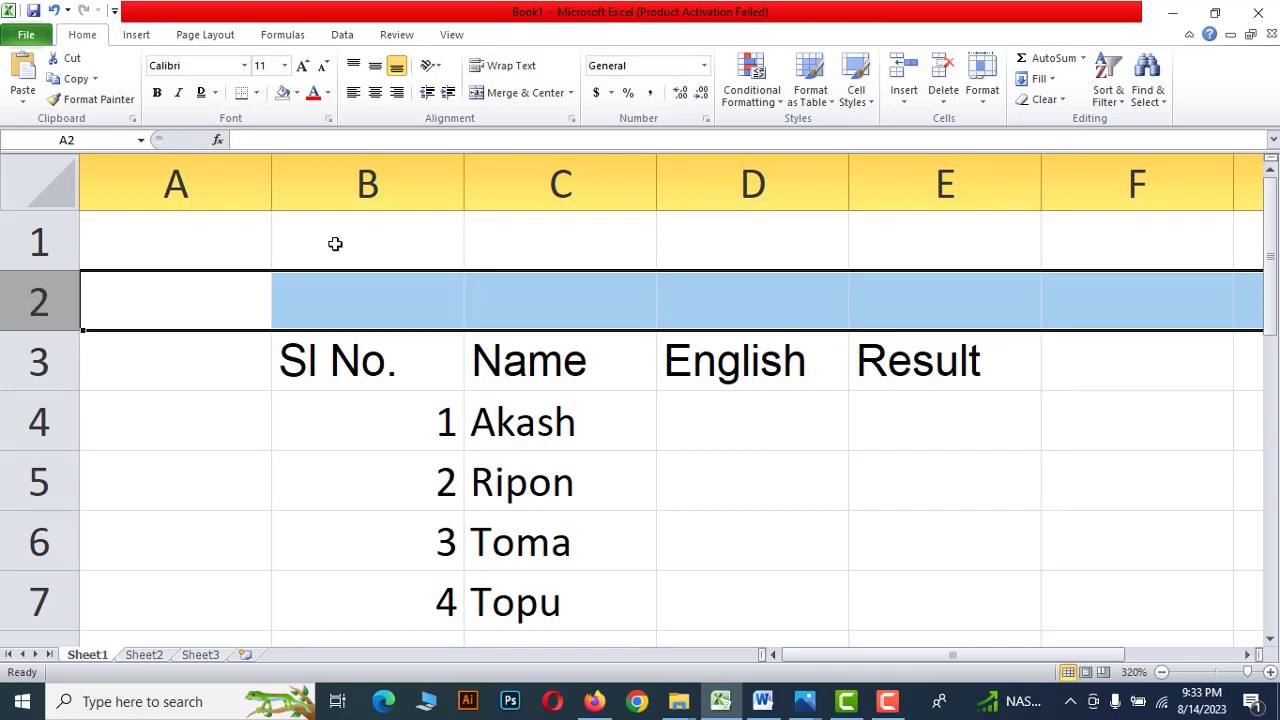
click(798, 534)
scroll(771, 484, down, 1)
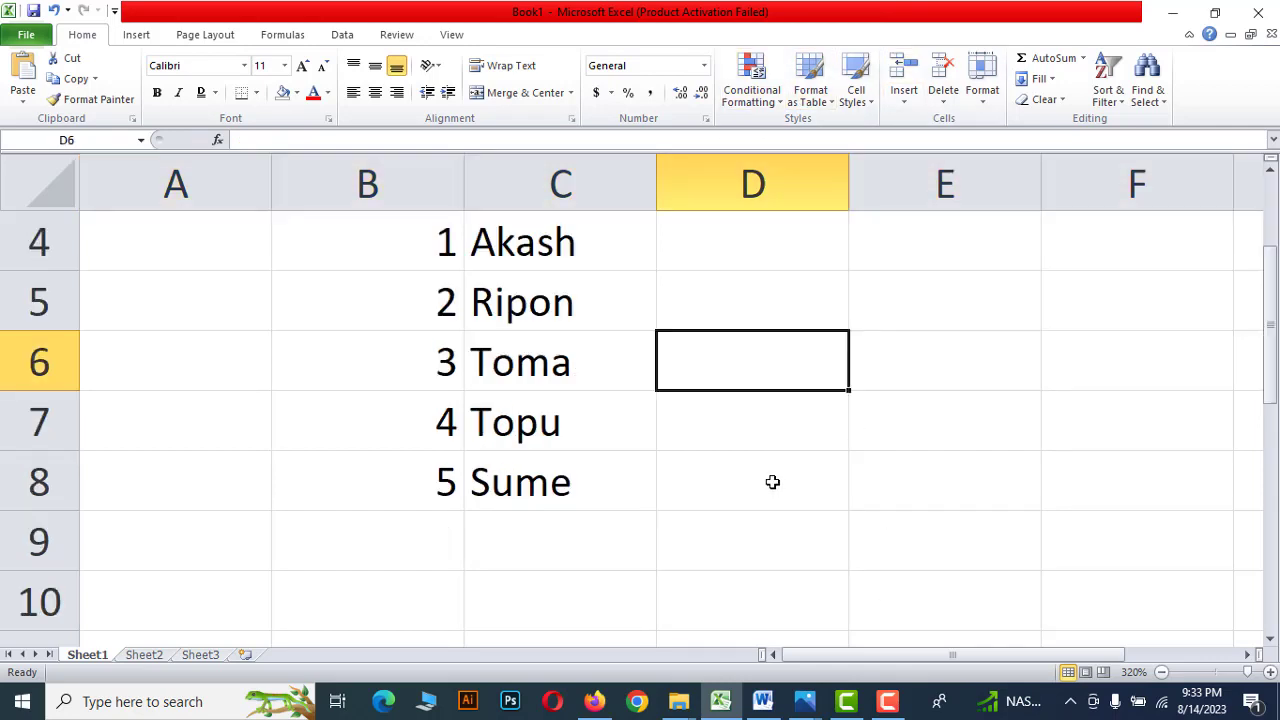
scroll(772, 482, up, 1)
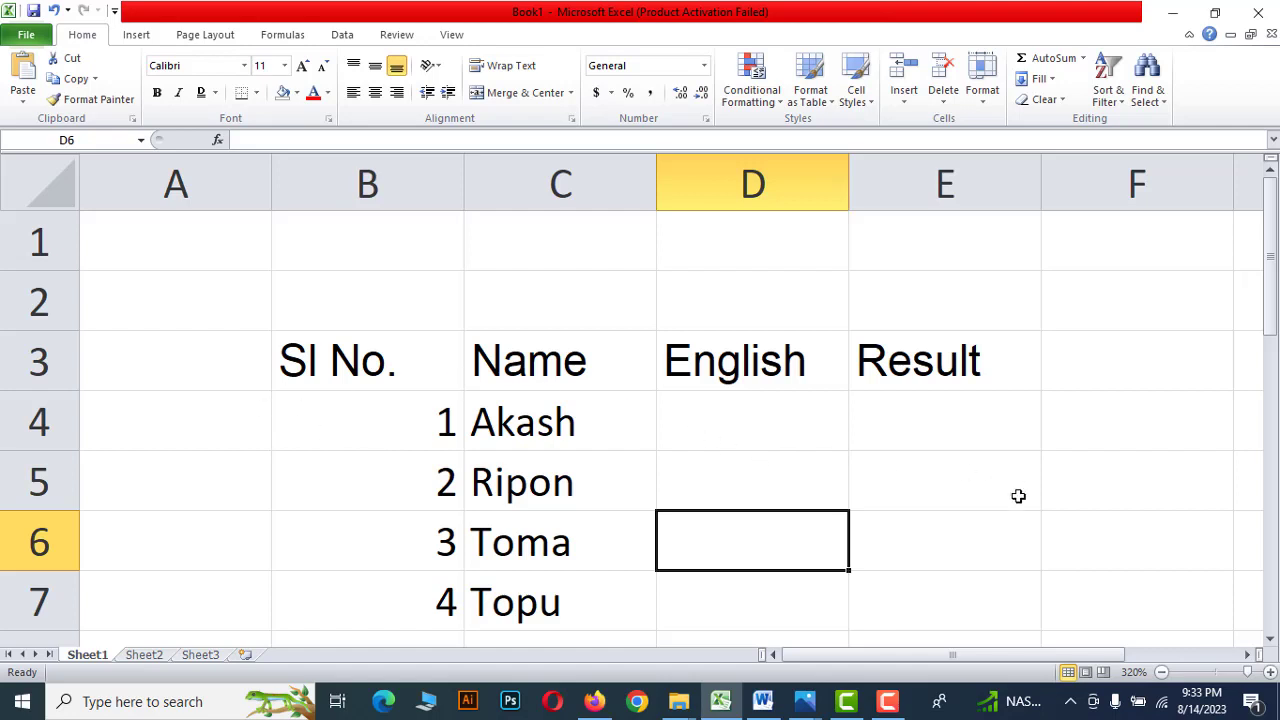
click(36, 300)
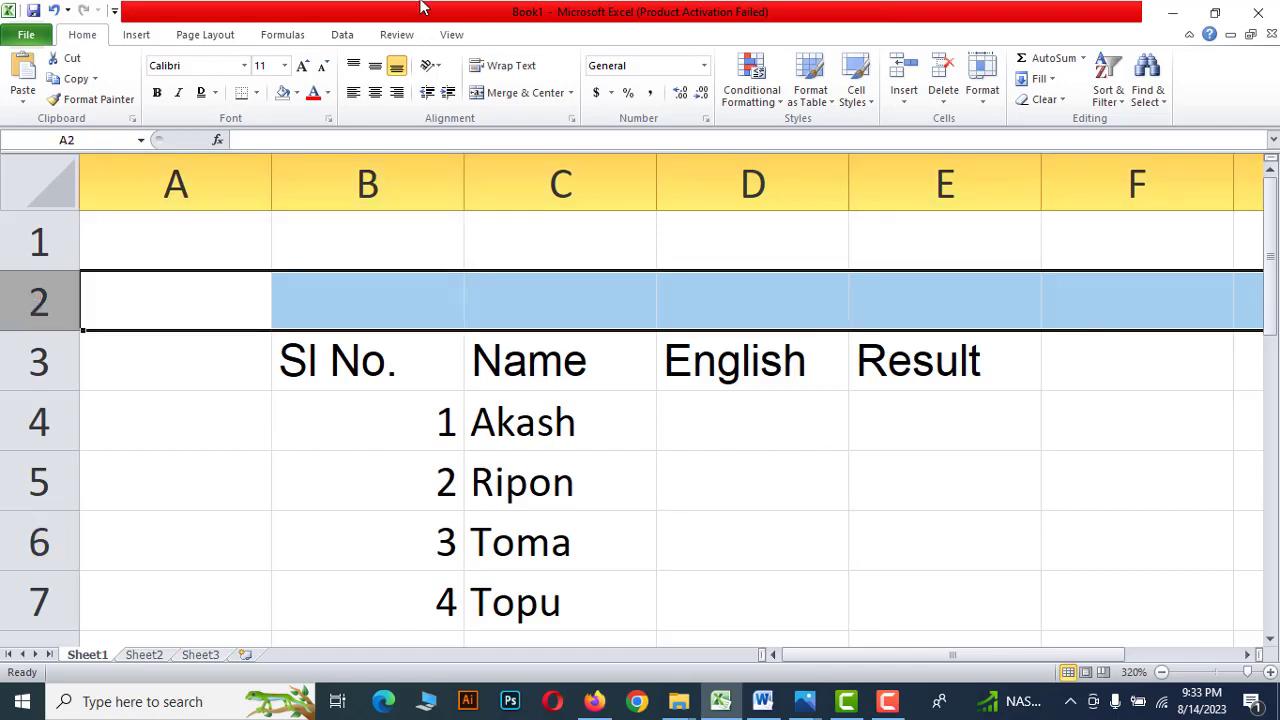
key(ctrl+minus)
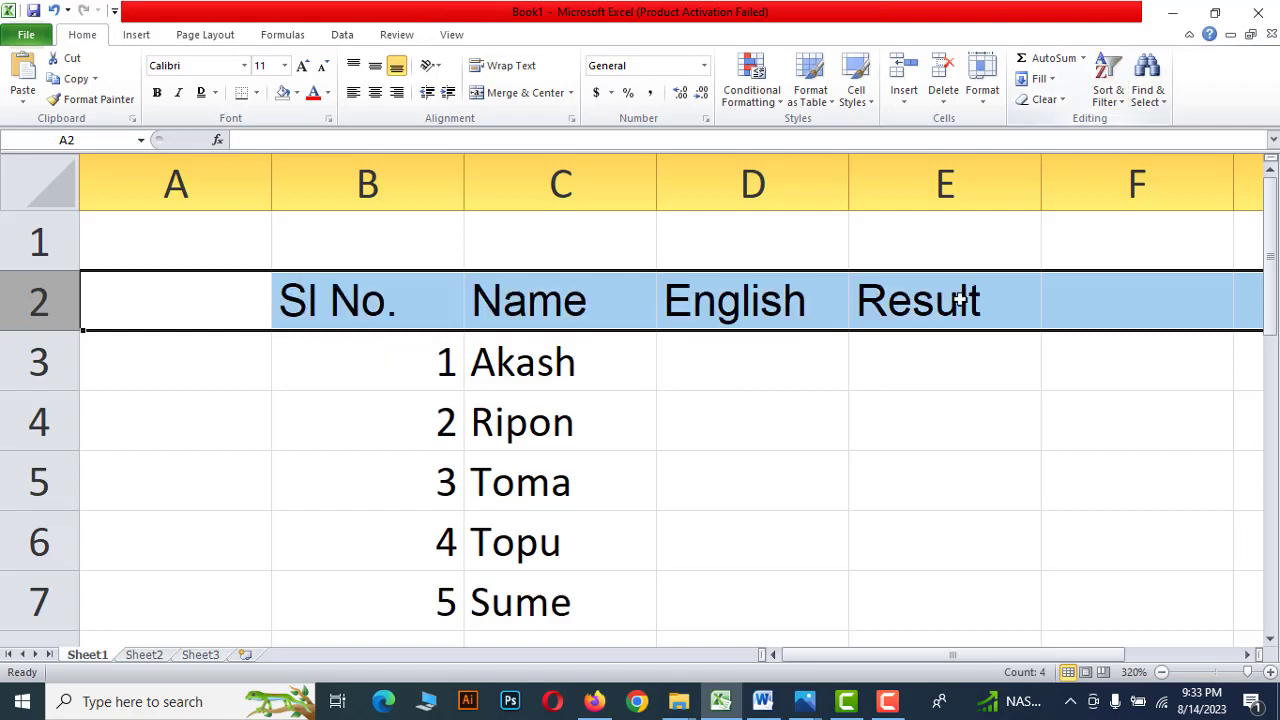
click(930, 383)
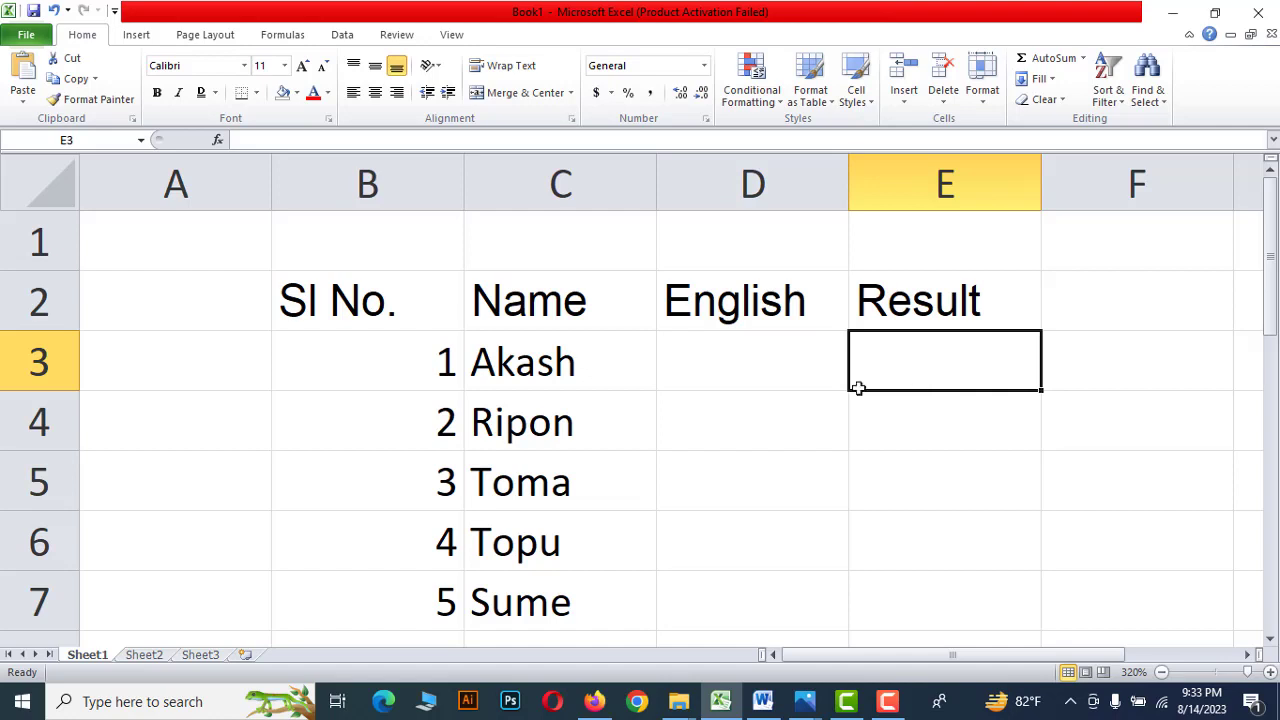
Apply All Borders to the whole table in B2:E7.
click(455, 327)
drag(455, 327, 879, 599)
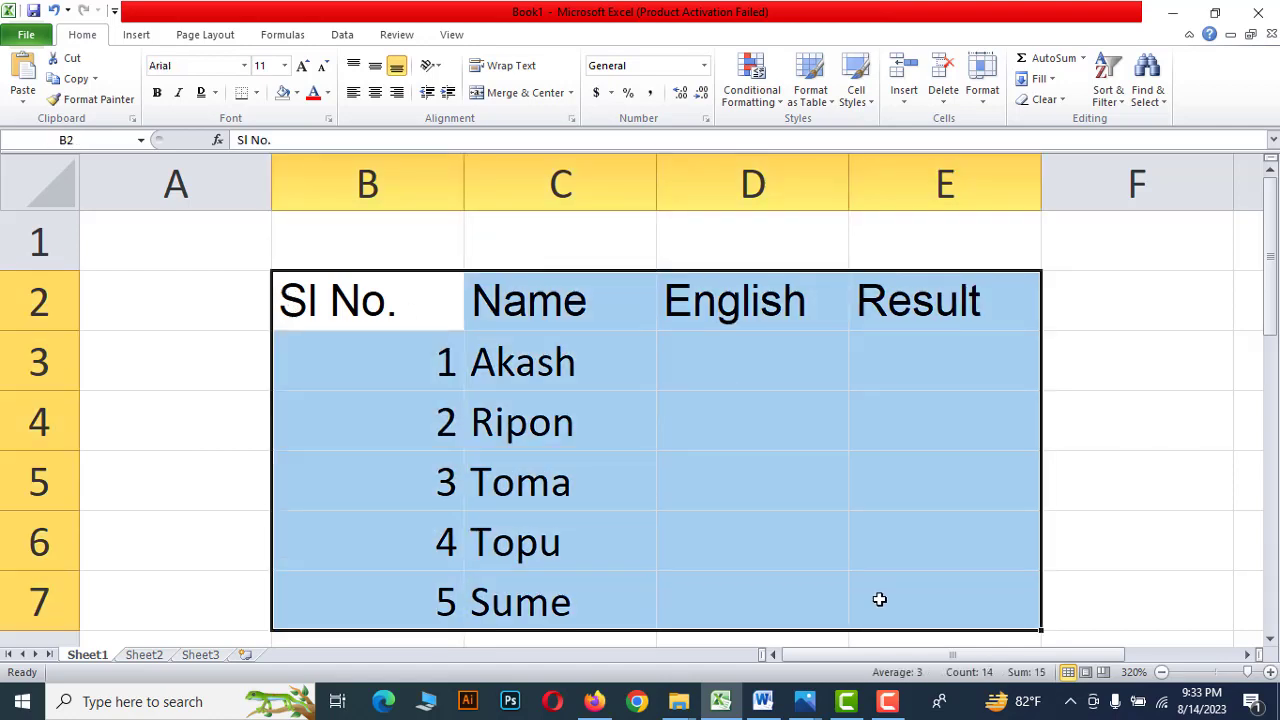
click(257, 93)
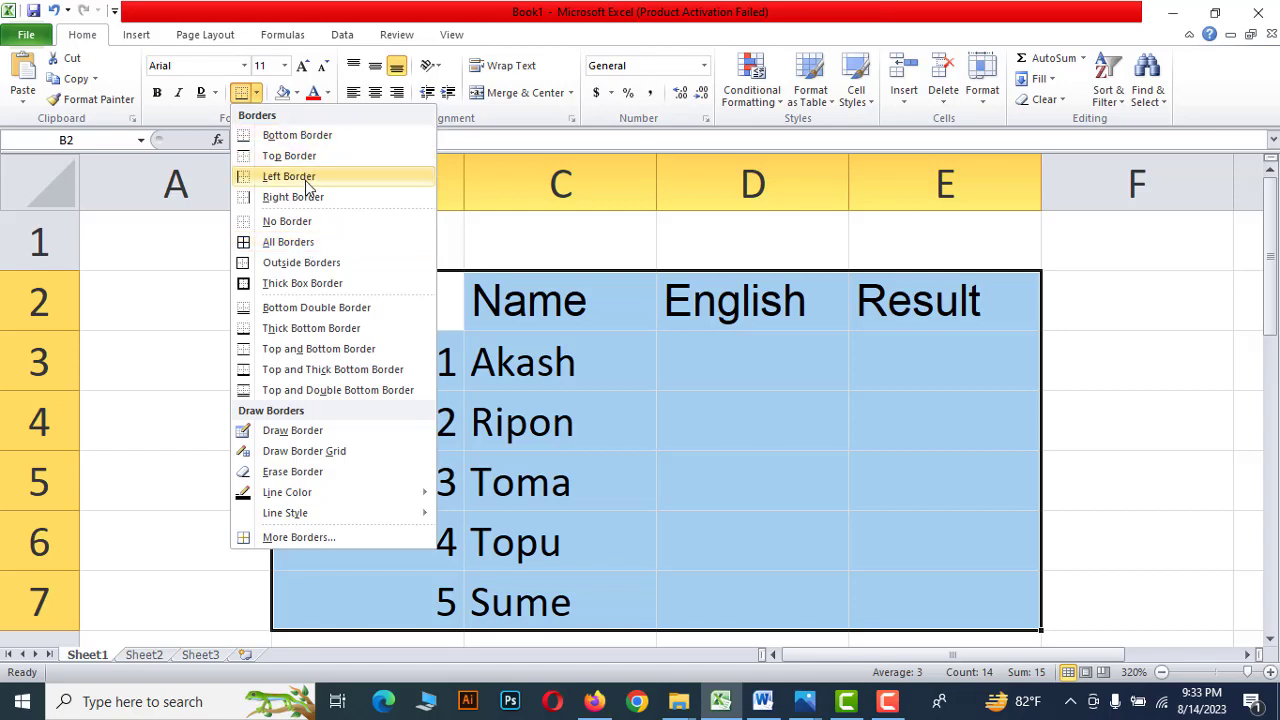
click(303, 244)
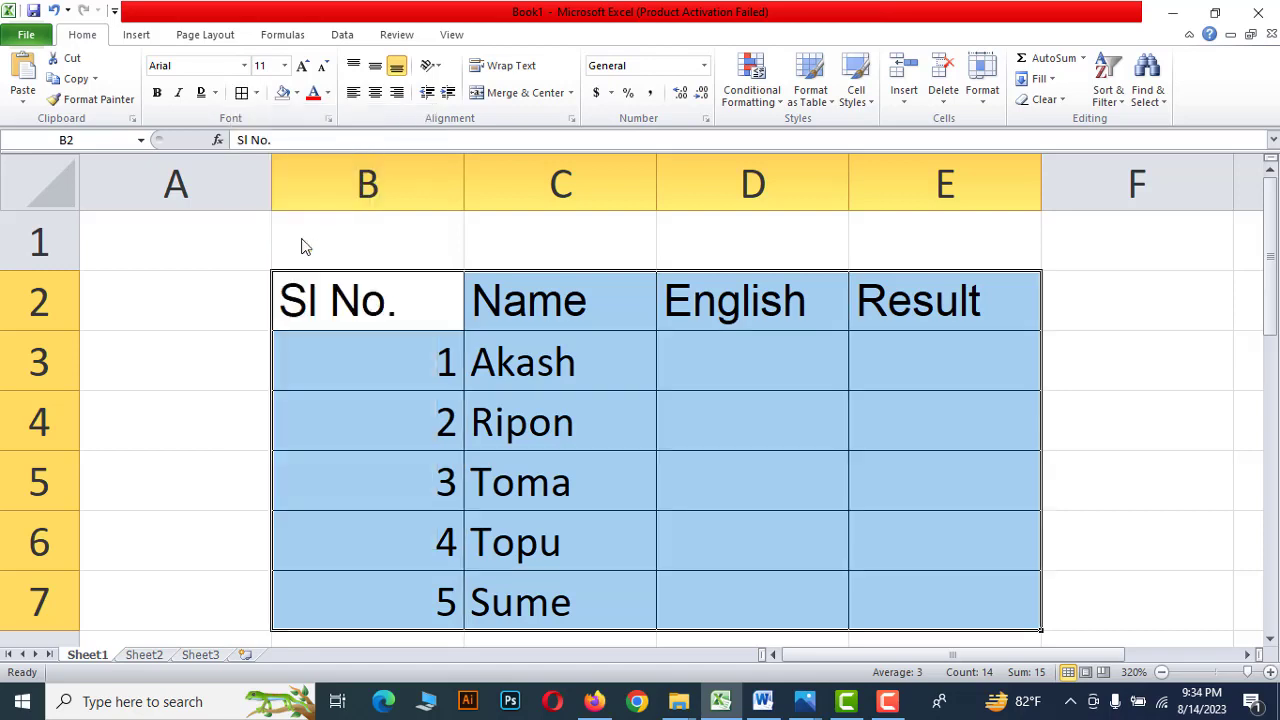
click(1127, 520)
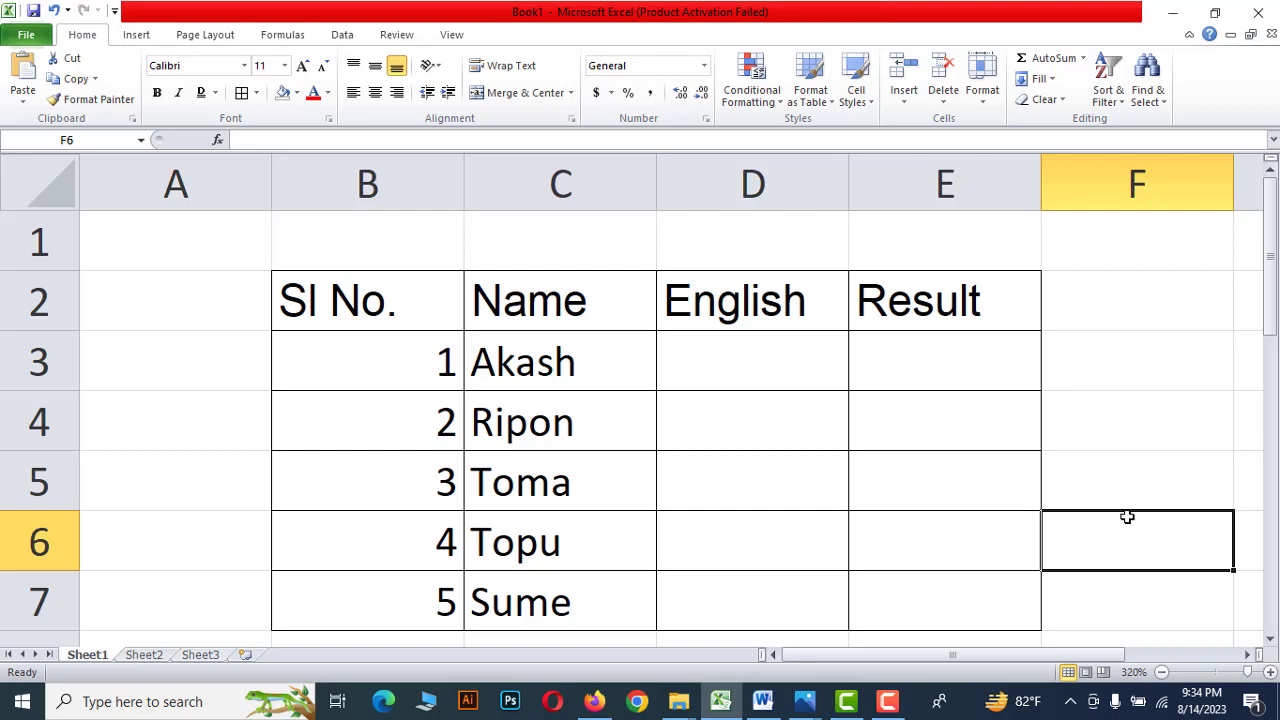
Check the bordered table in the print preview and return to the worksheet.
key(ctrl+p)
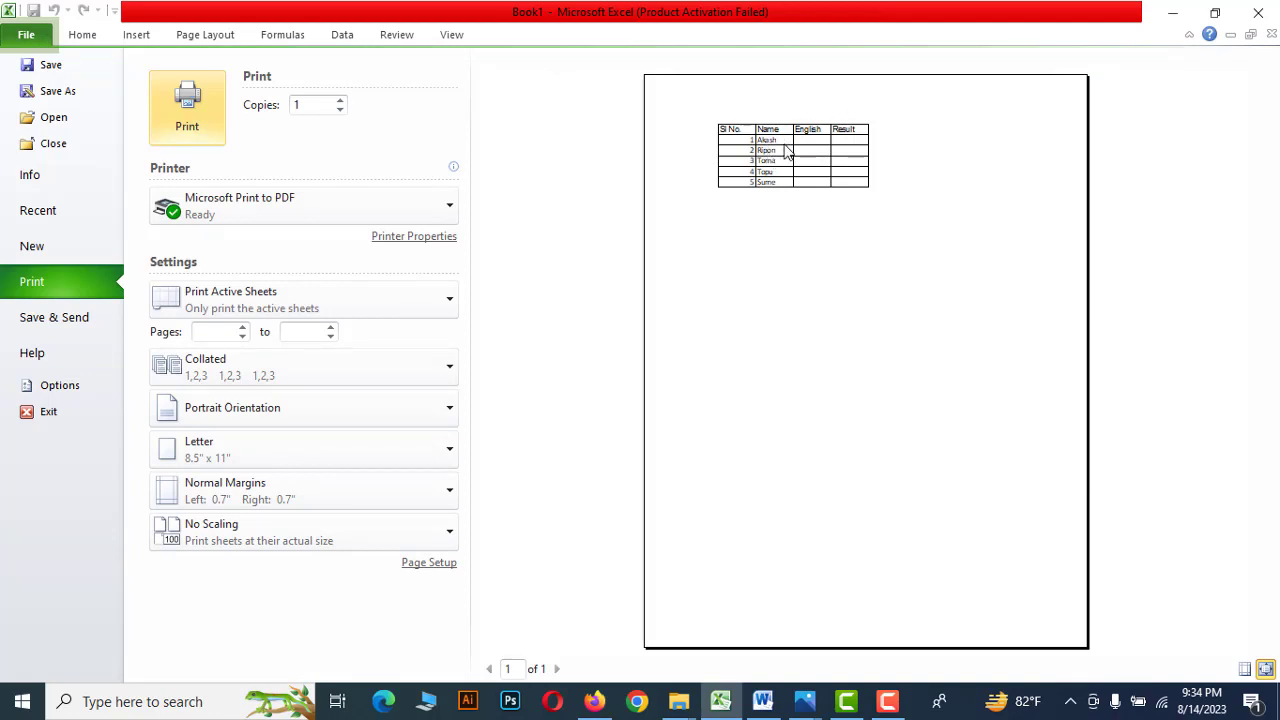
click(453, 35)
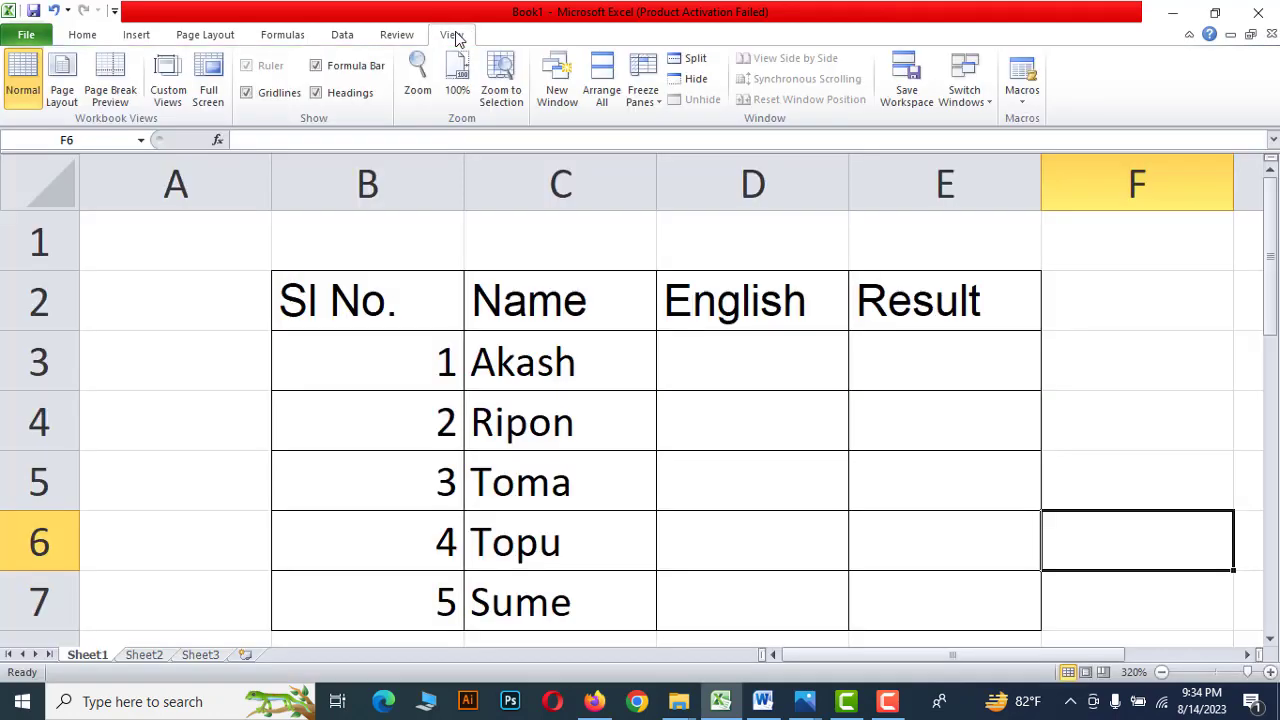
click(760, 367)
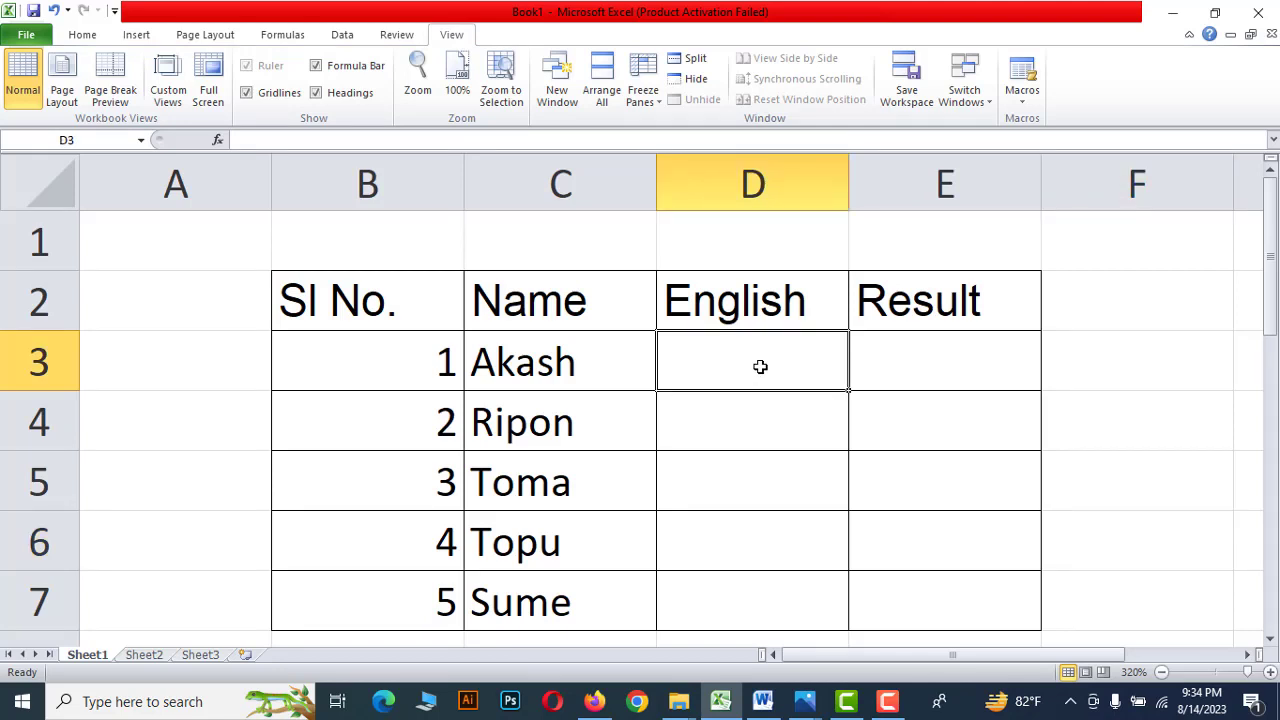
click(68, 38)
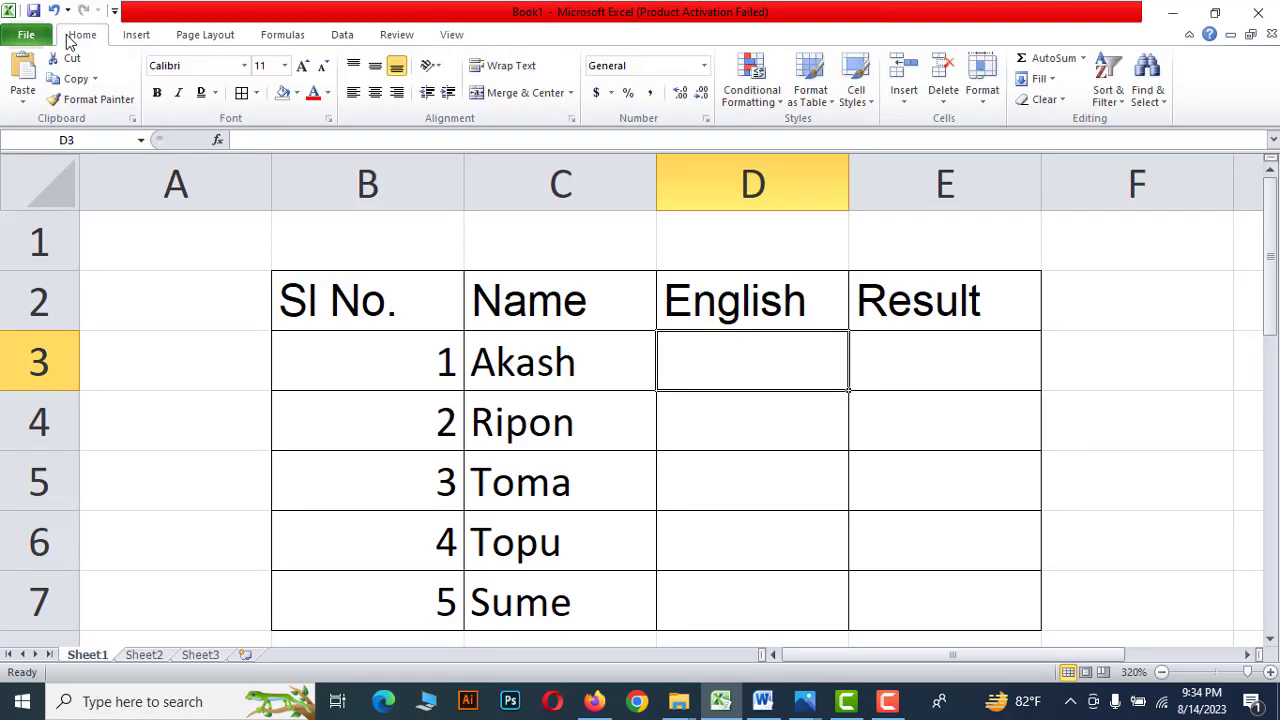
Fill the header cells B2:E2 with the standard green color.
click(356, 300)
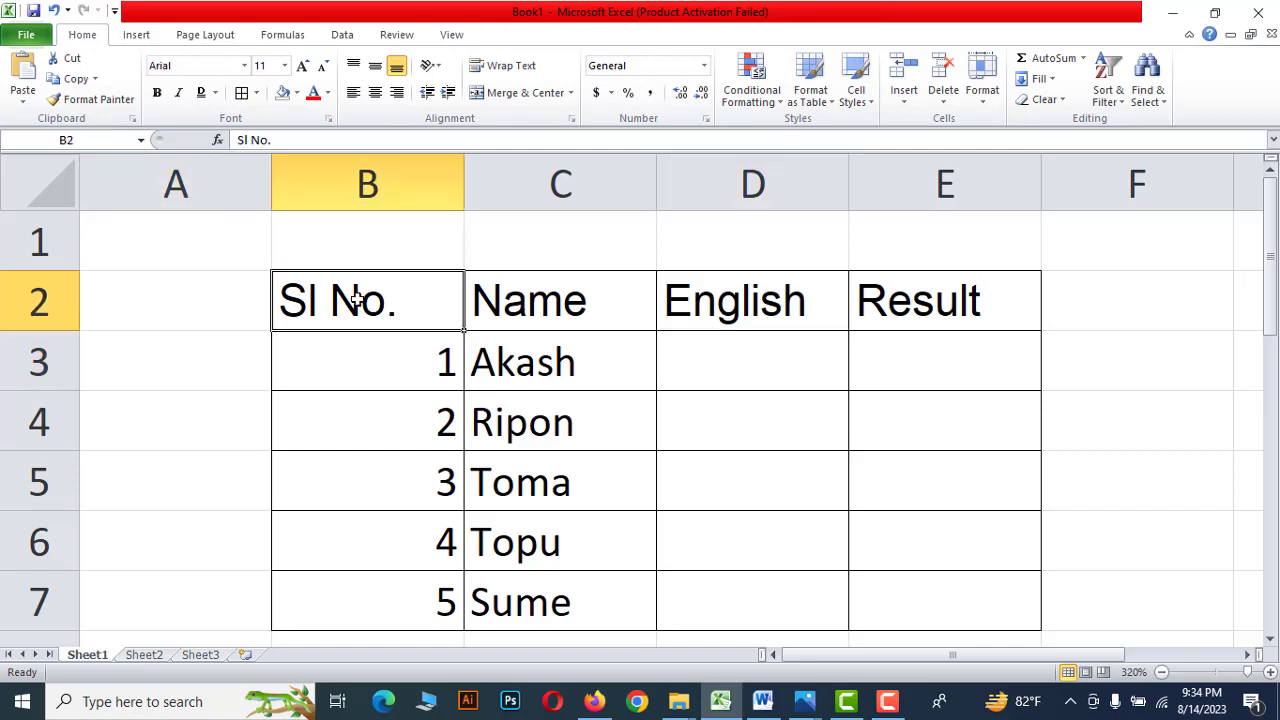
click(590, 306)
click(723, 313)
click(997, 322)
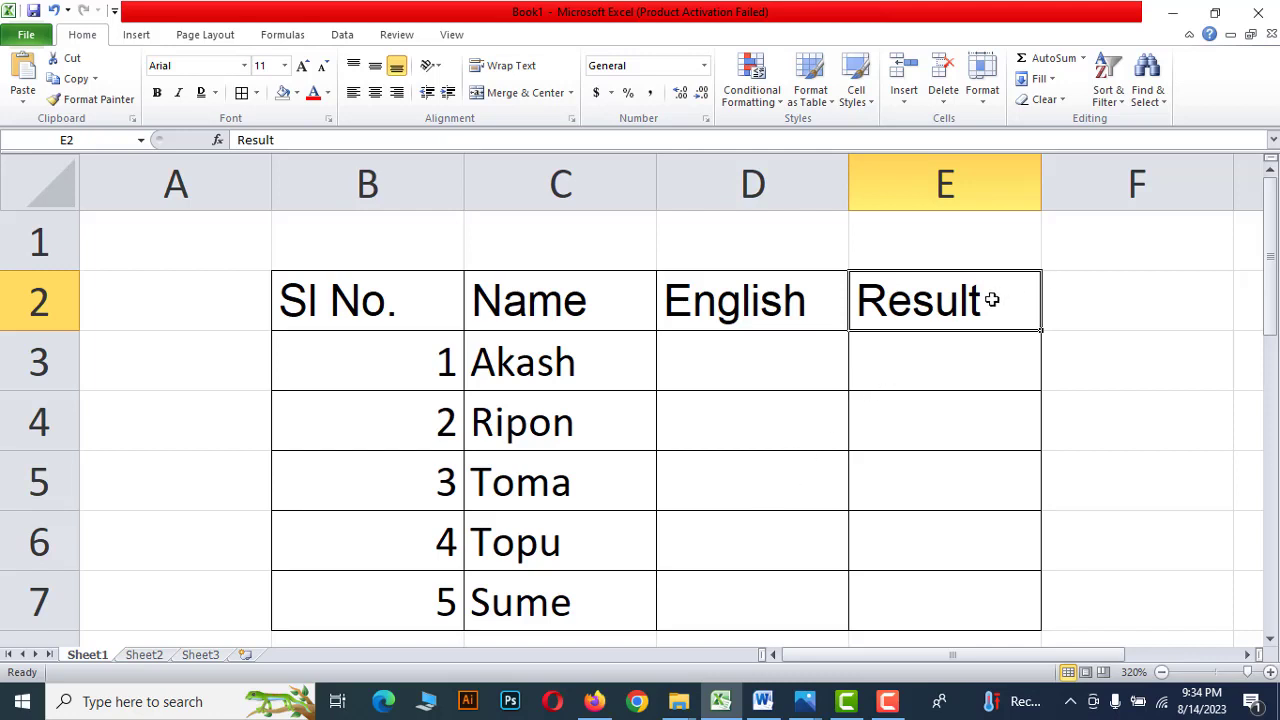
drag(998, 313, 415, 287)
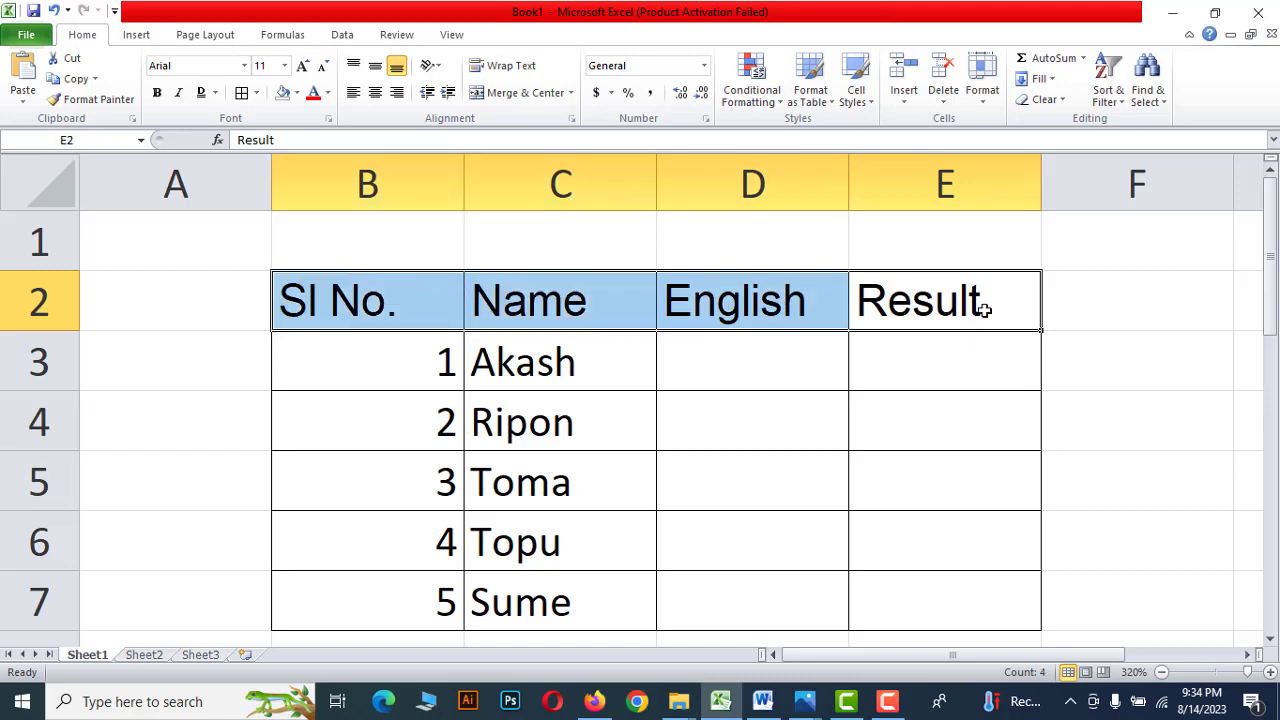
drag(982, 305, 432, 283)
click(296, 94)
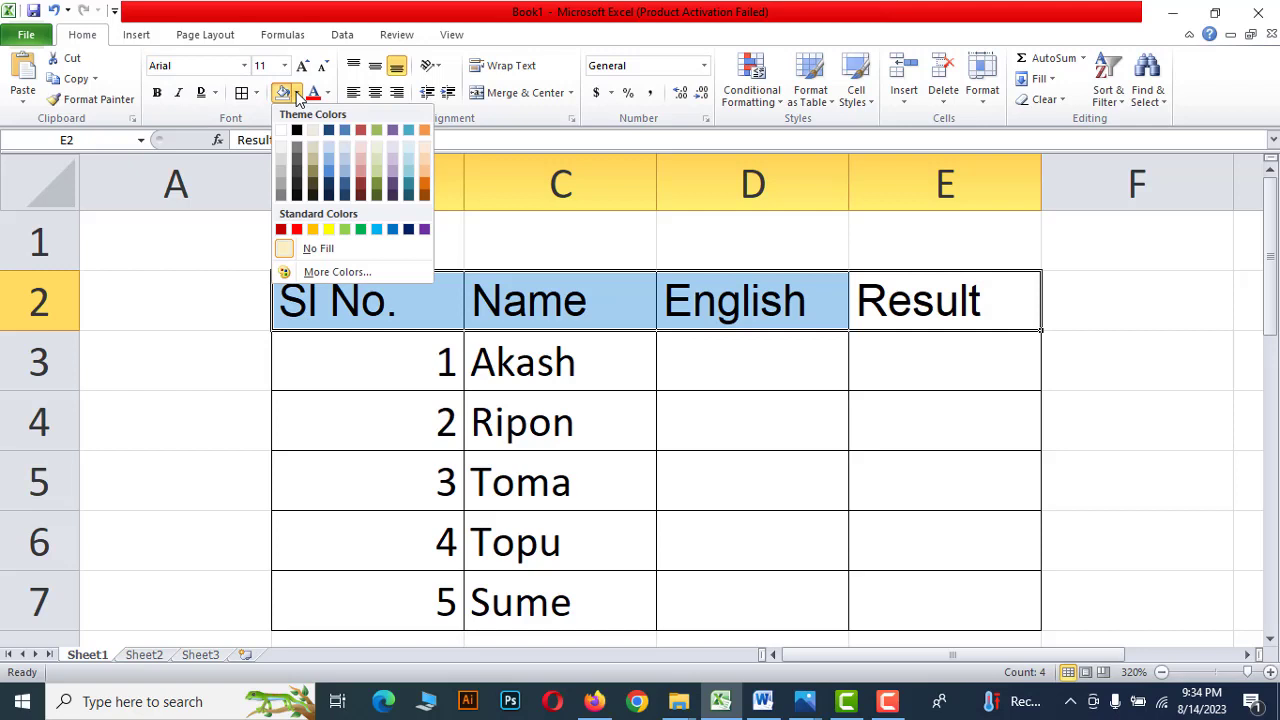
click(361, 230)
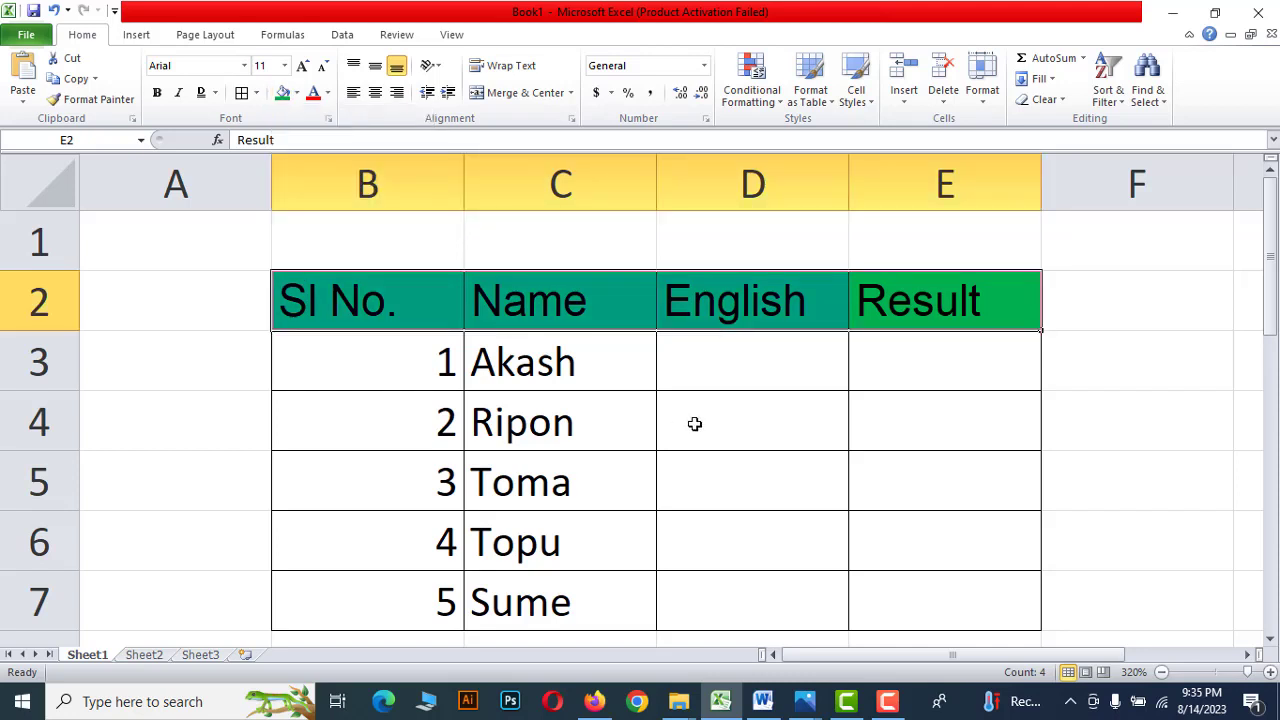
click(719, 362)
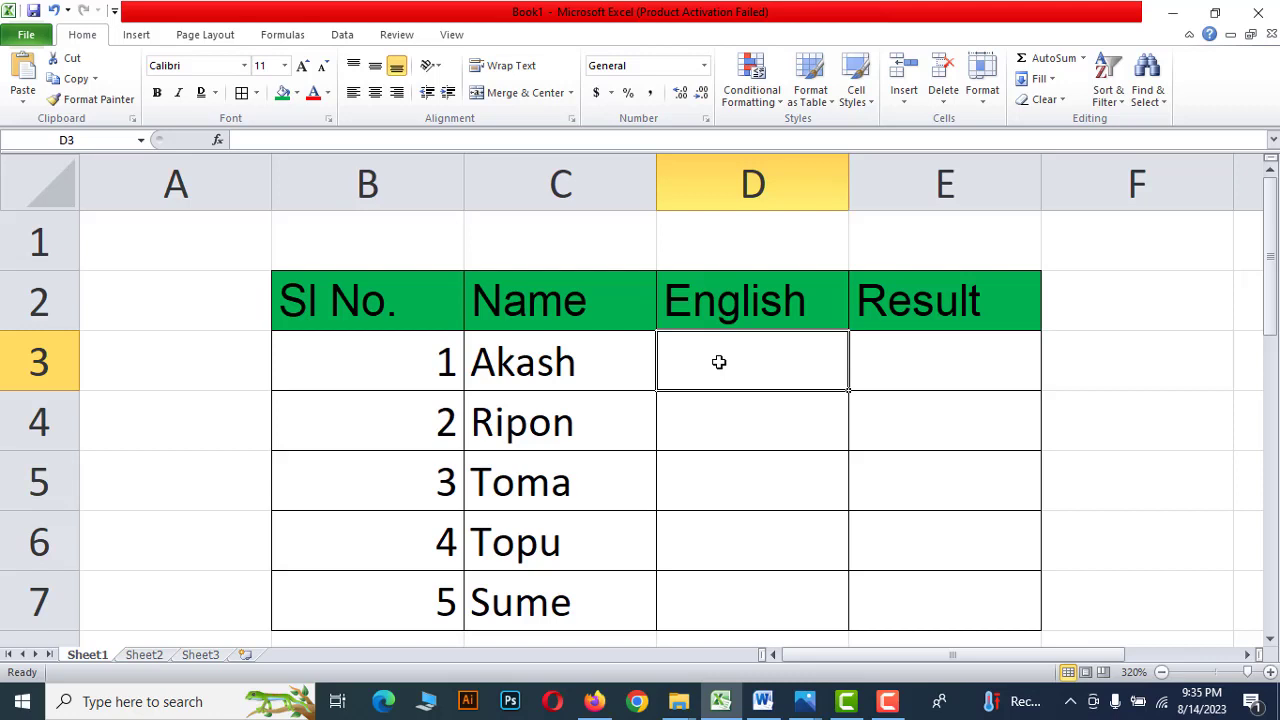
click(786, 306)
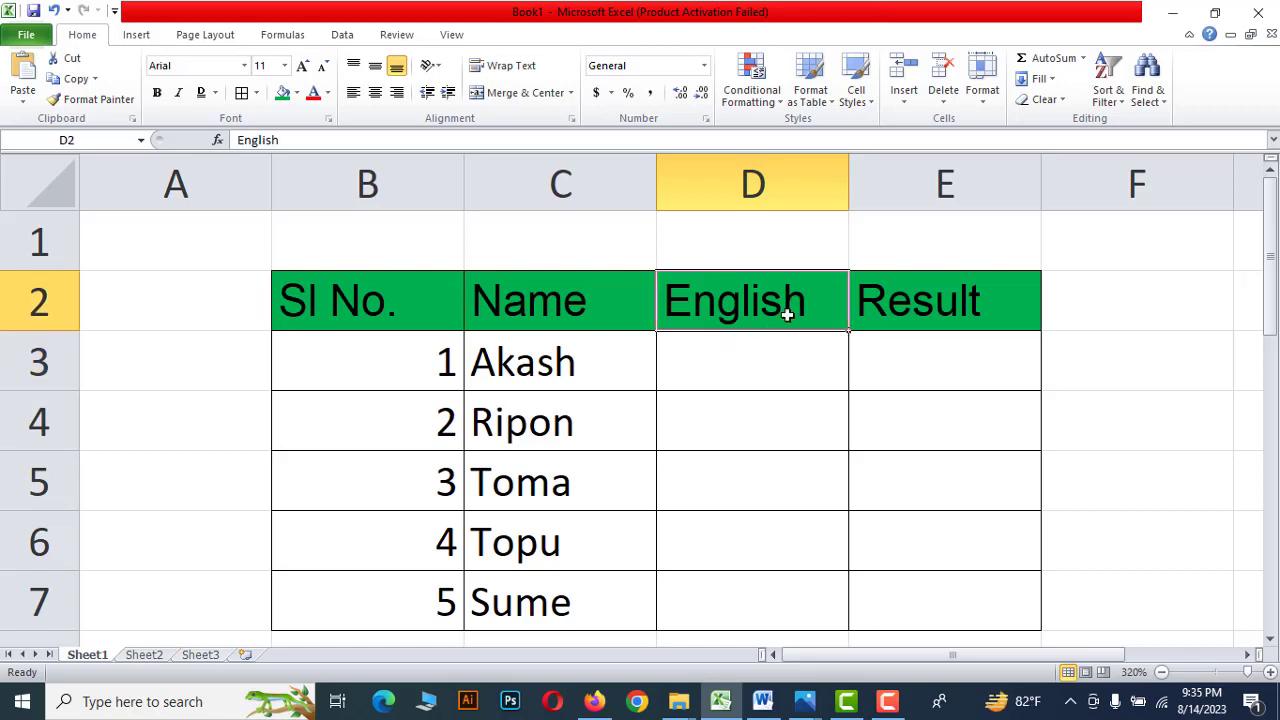
click(769, 367)
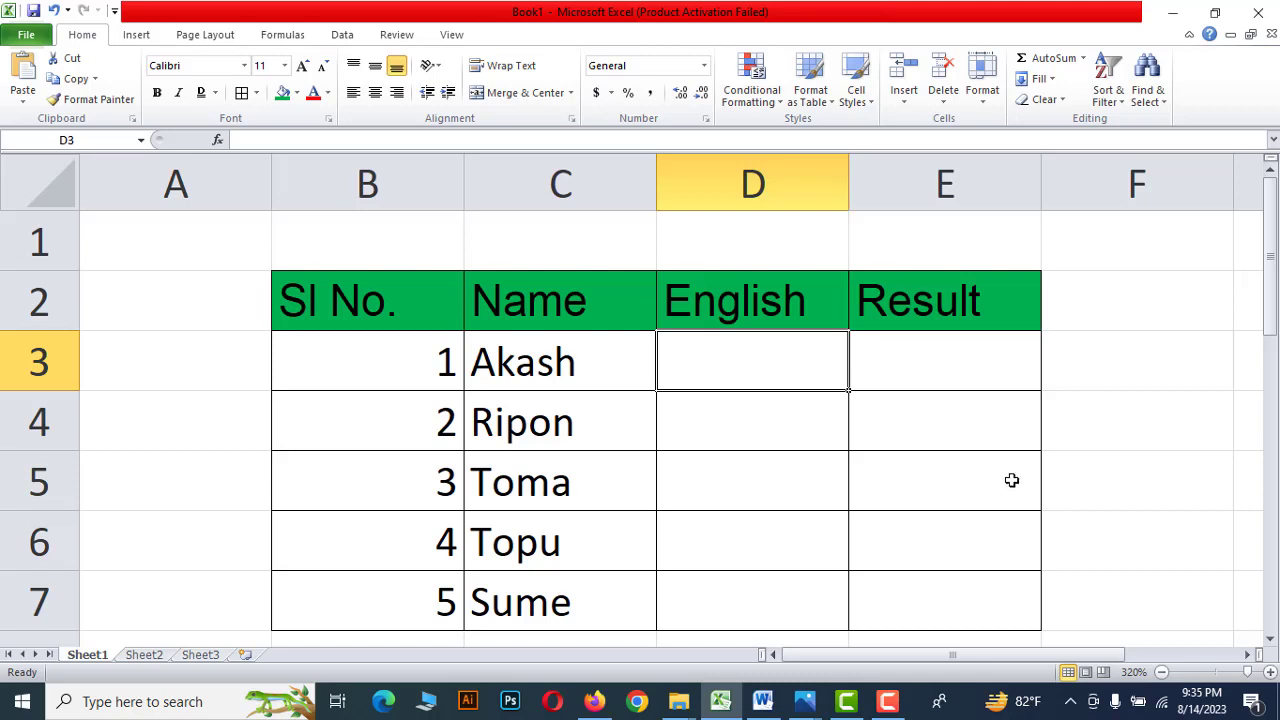
click(940, 362)
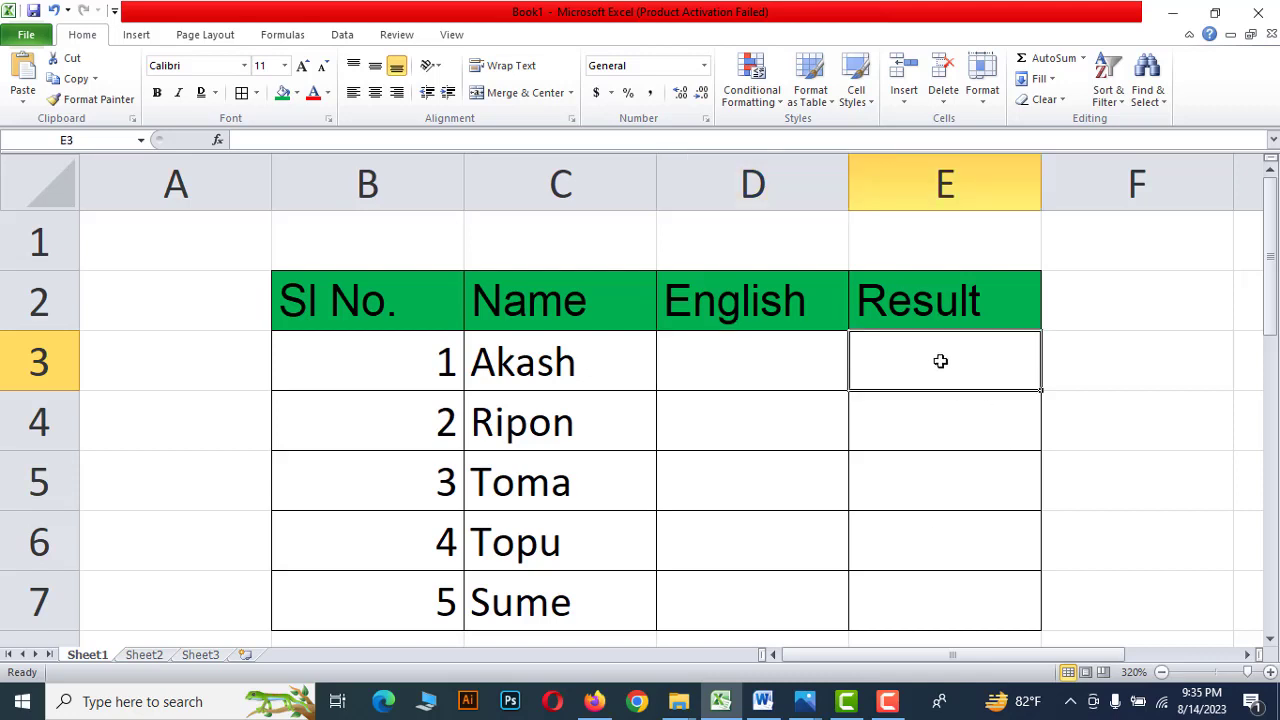
click(632, 293)
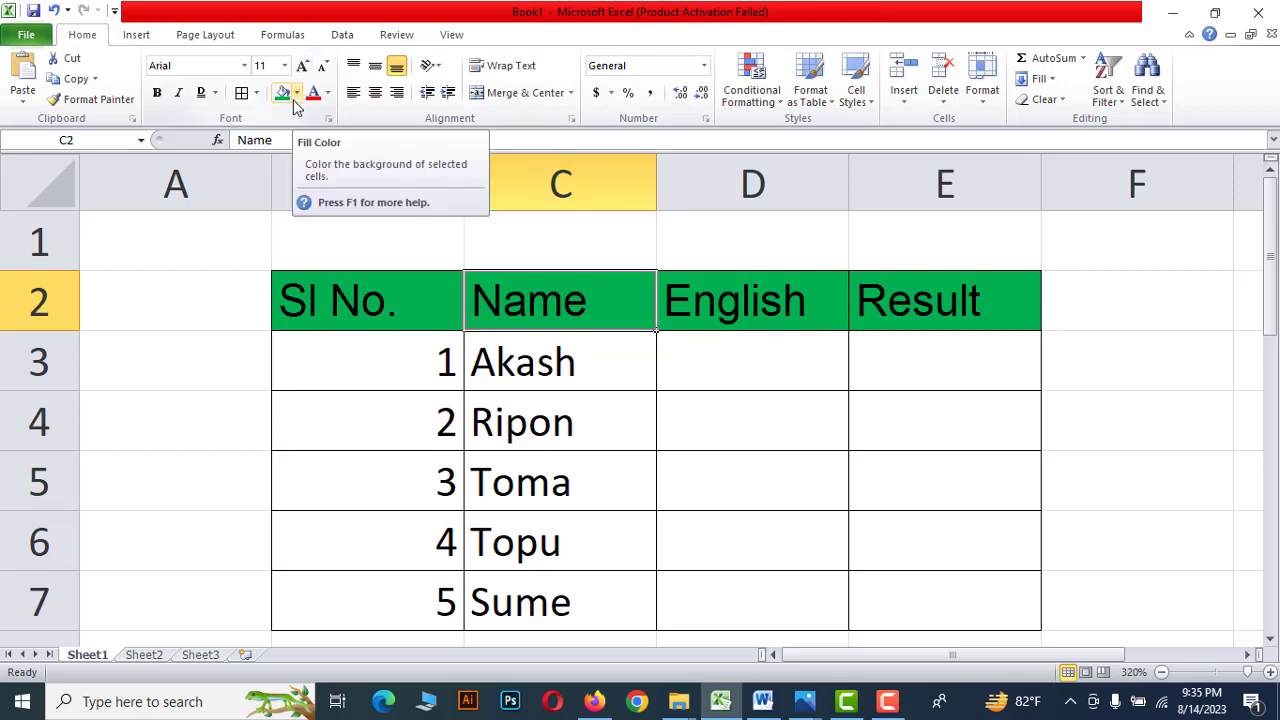
click(779, 399)
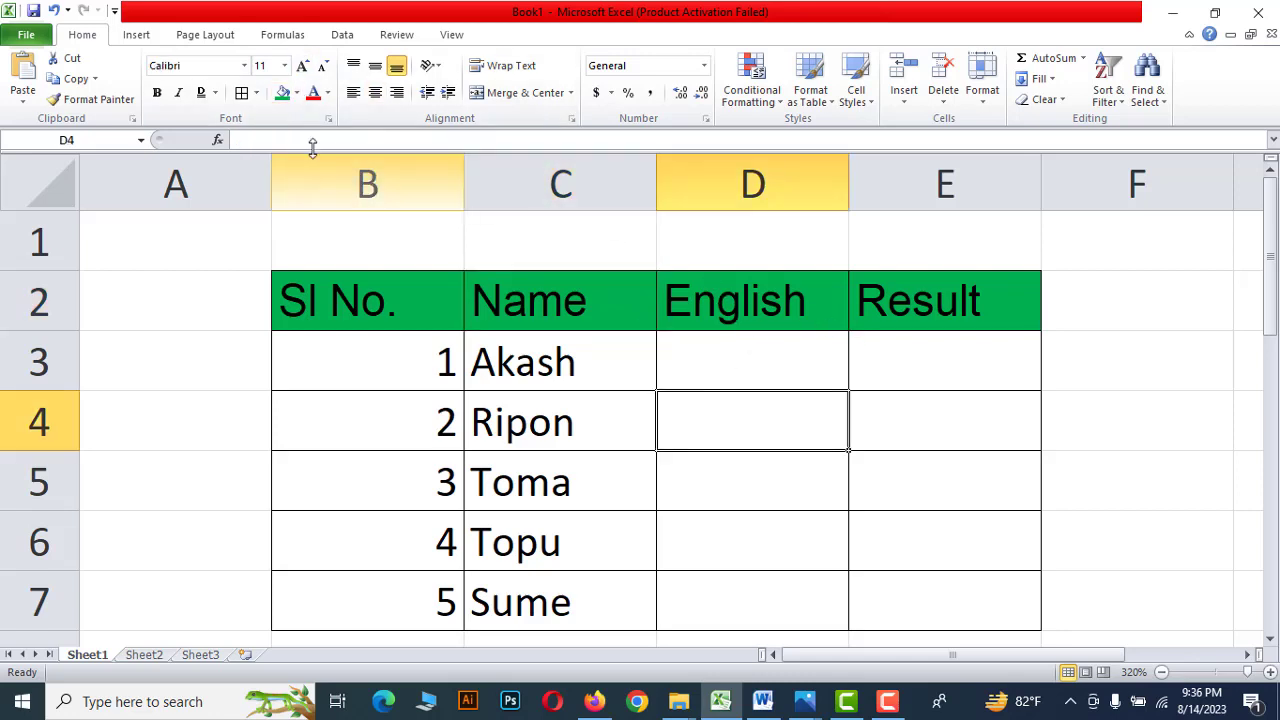
Change the fill of the header cells B2:E2 to the darker orange theme color.
drag(988, 312, 363, 310)
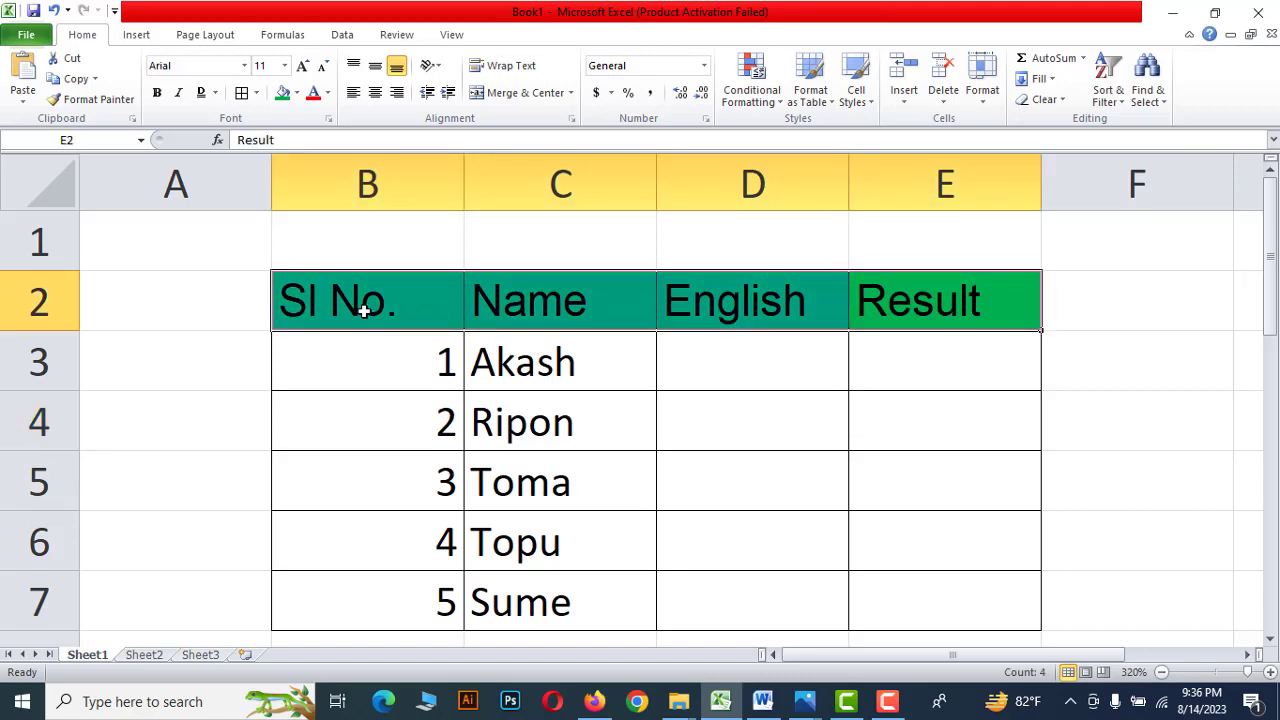
click(296, 93)
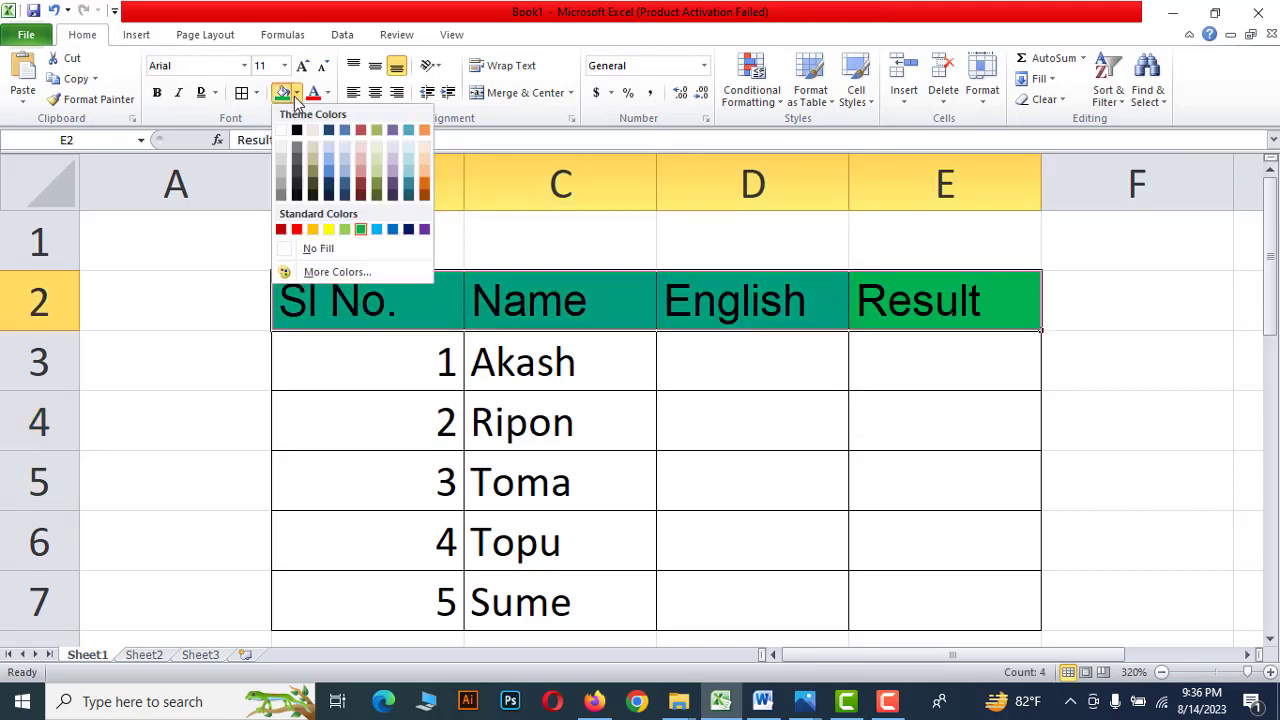
click(425, 190)
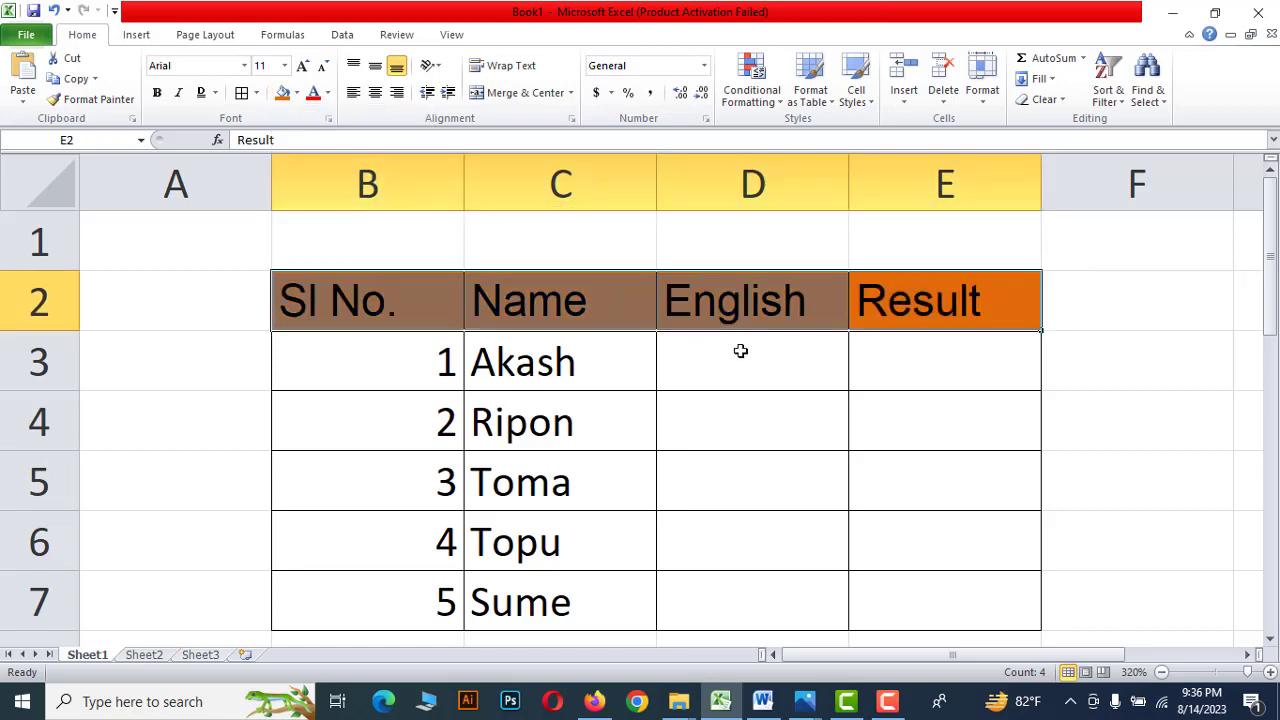
click(806, 374)
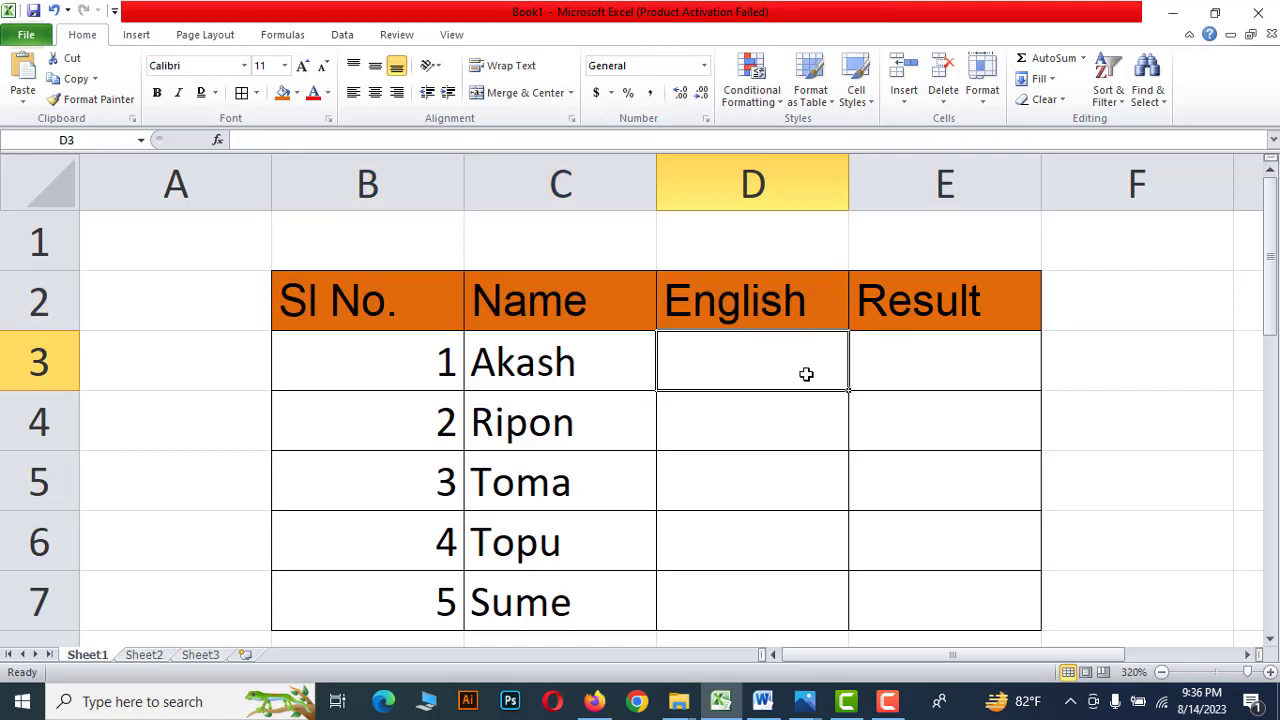
Remove the orange fill from the header cells B2:E2 by setting them to No Fill.
drag(991, 311, 430, 302)
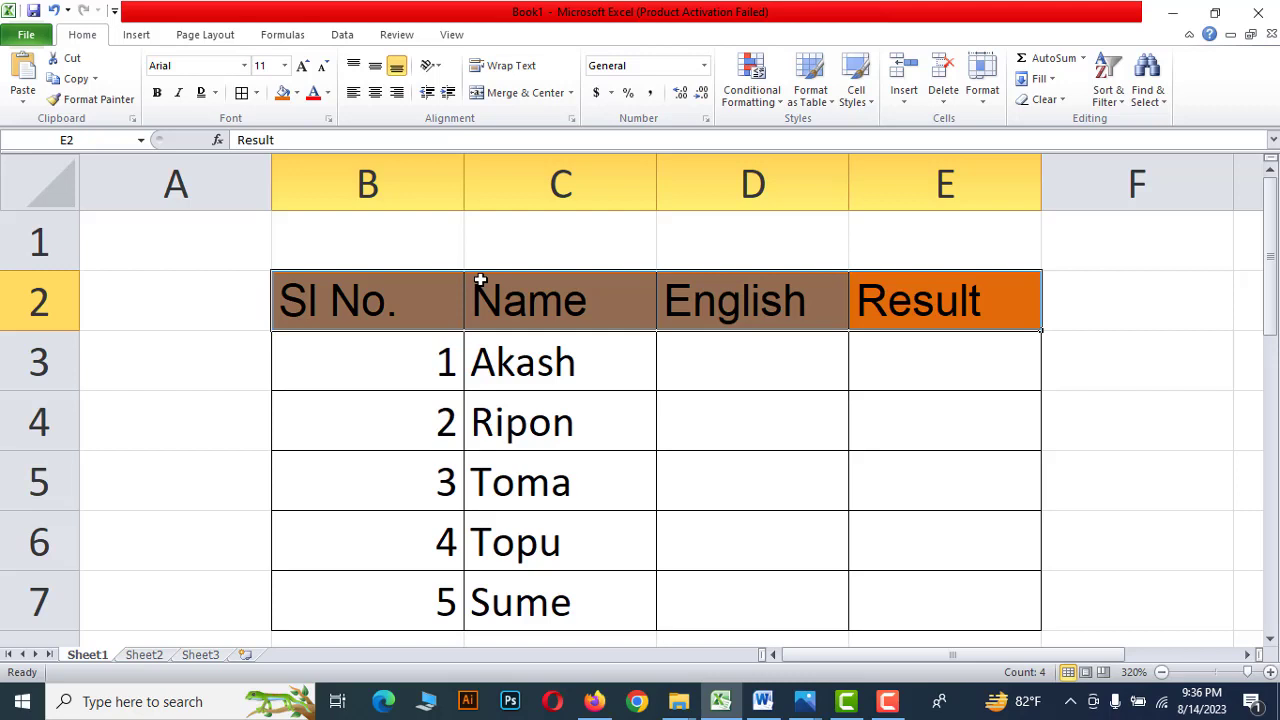
click(297, 93)
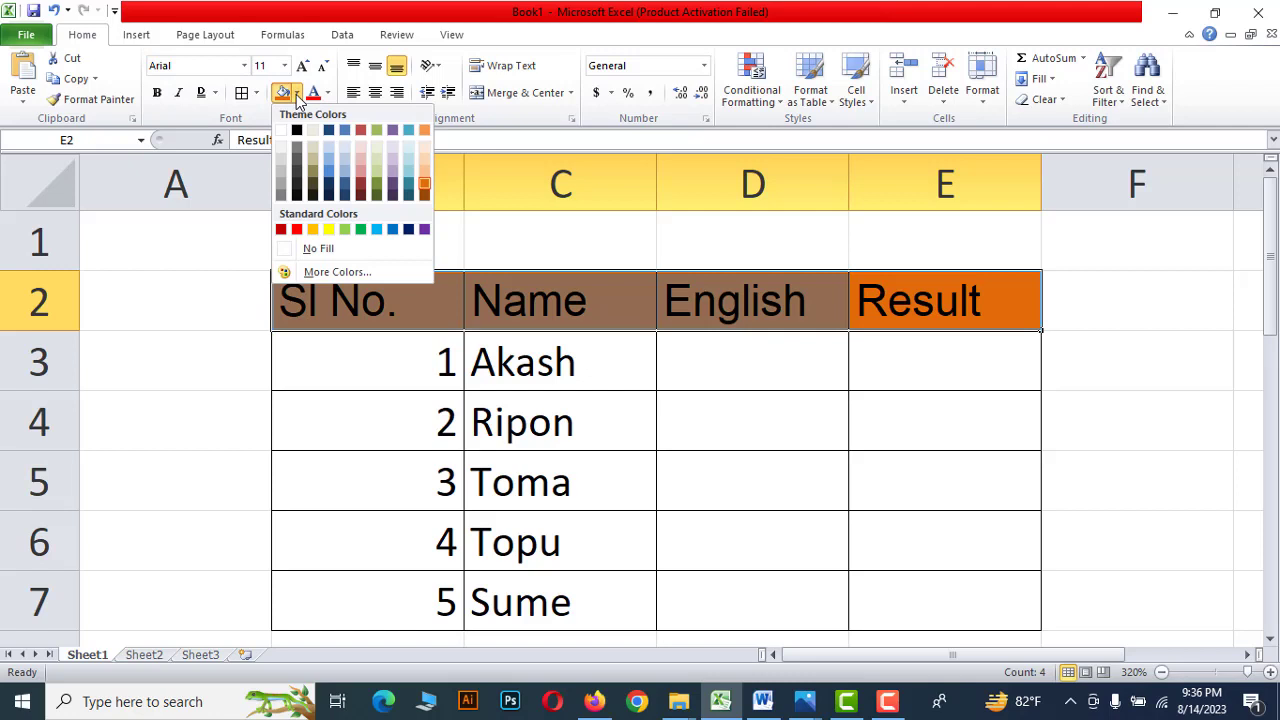
click(286, 251)
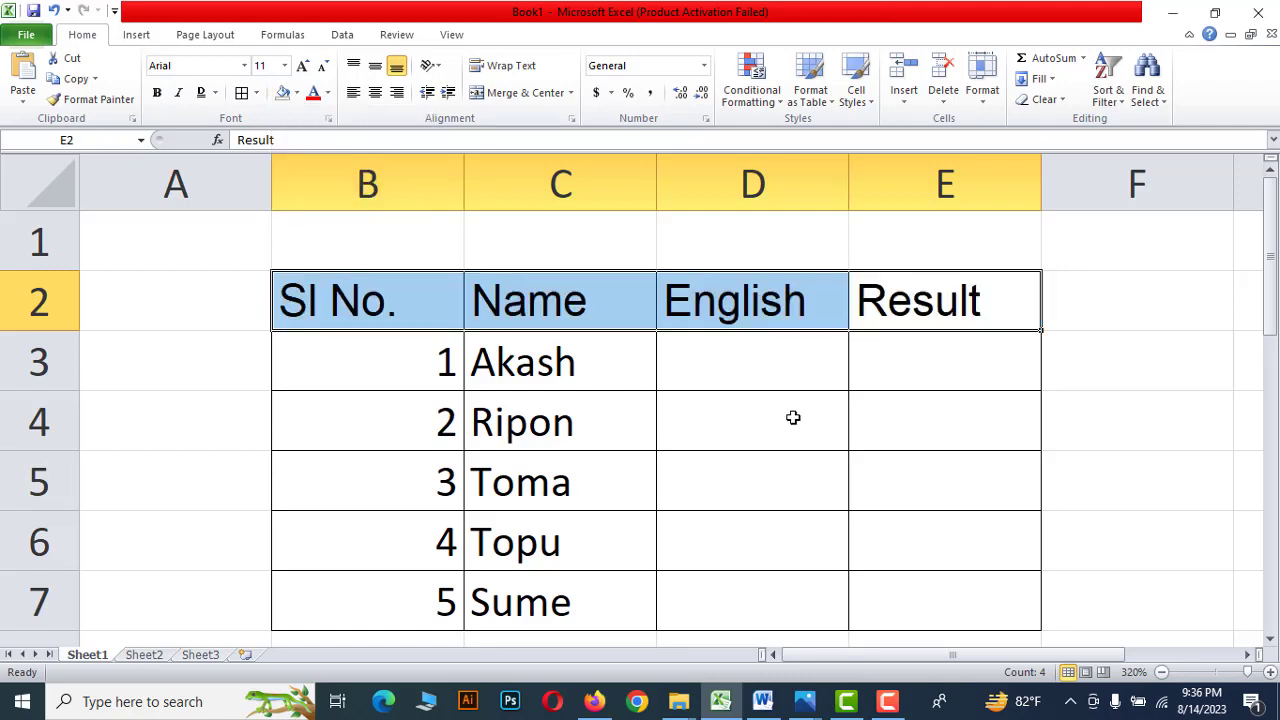
click(815, 382)
Fill the header cells B2:E2 with a medium green chosen from the standard palette of the Colors dialog.
drag(990, 328, 366, 298)
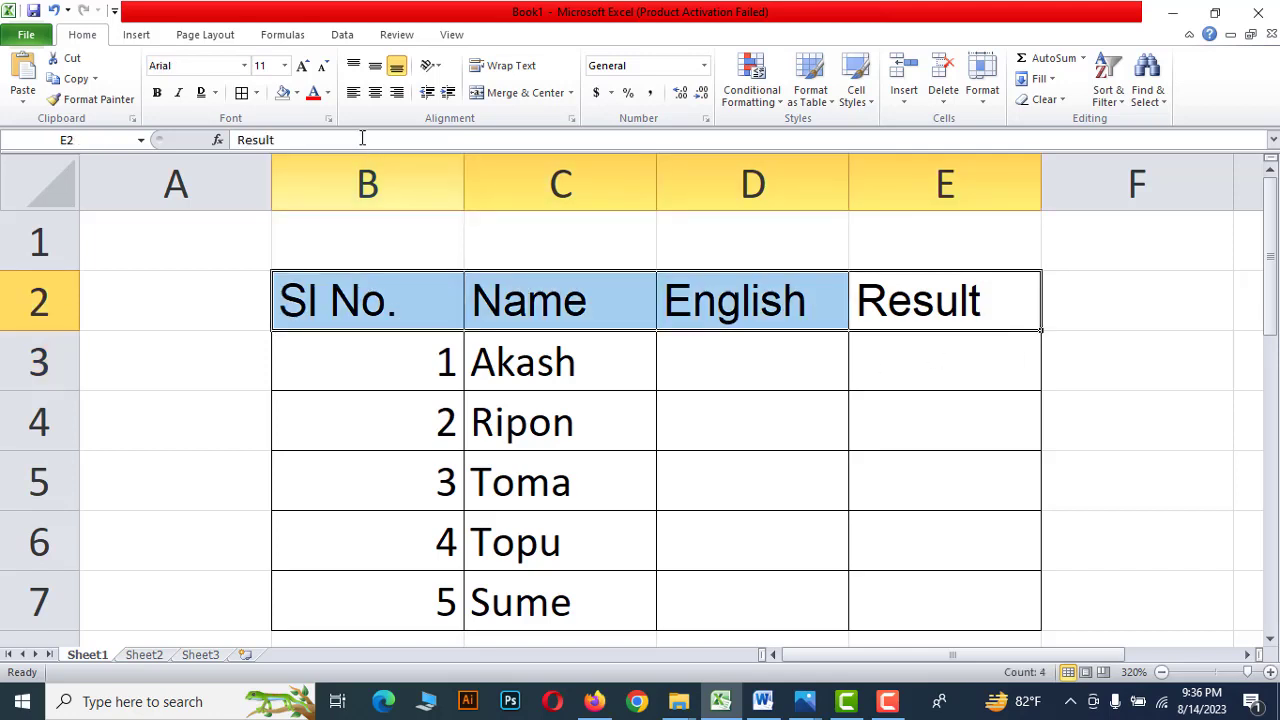
click(297, 93)
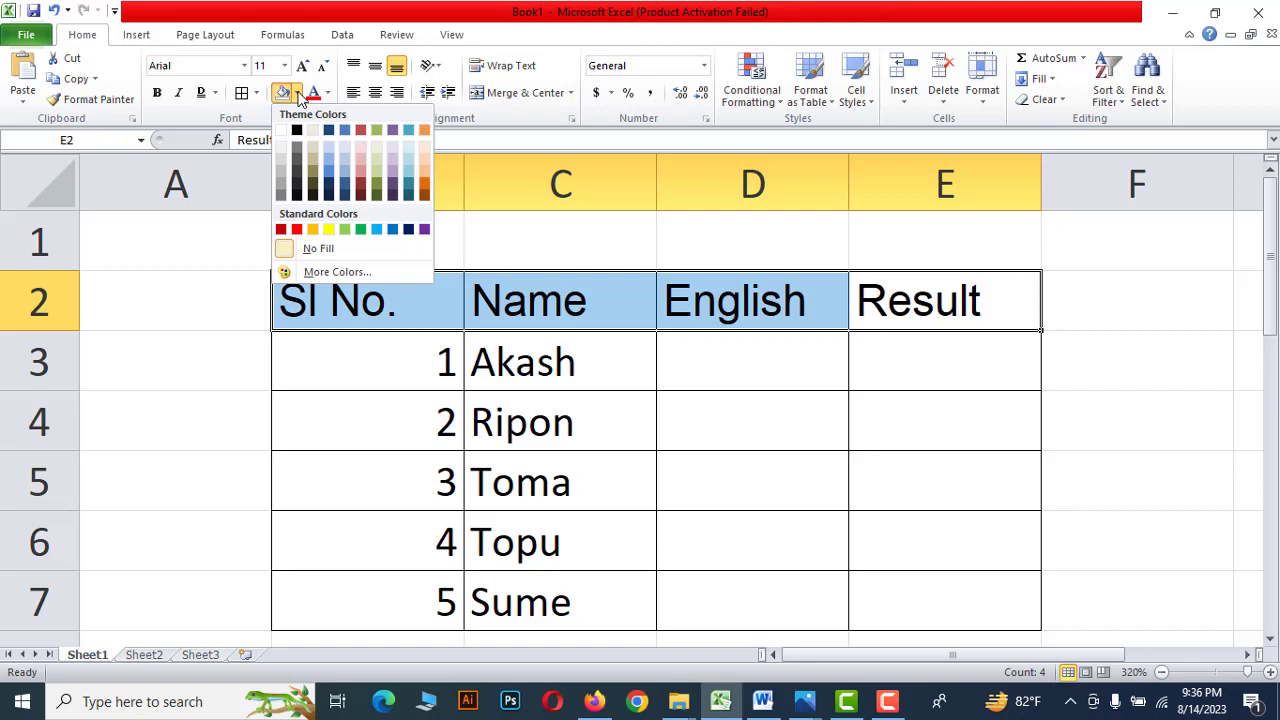
click(327, 276)
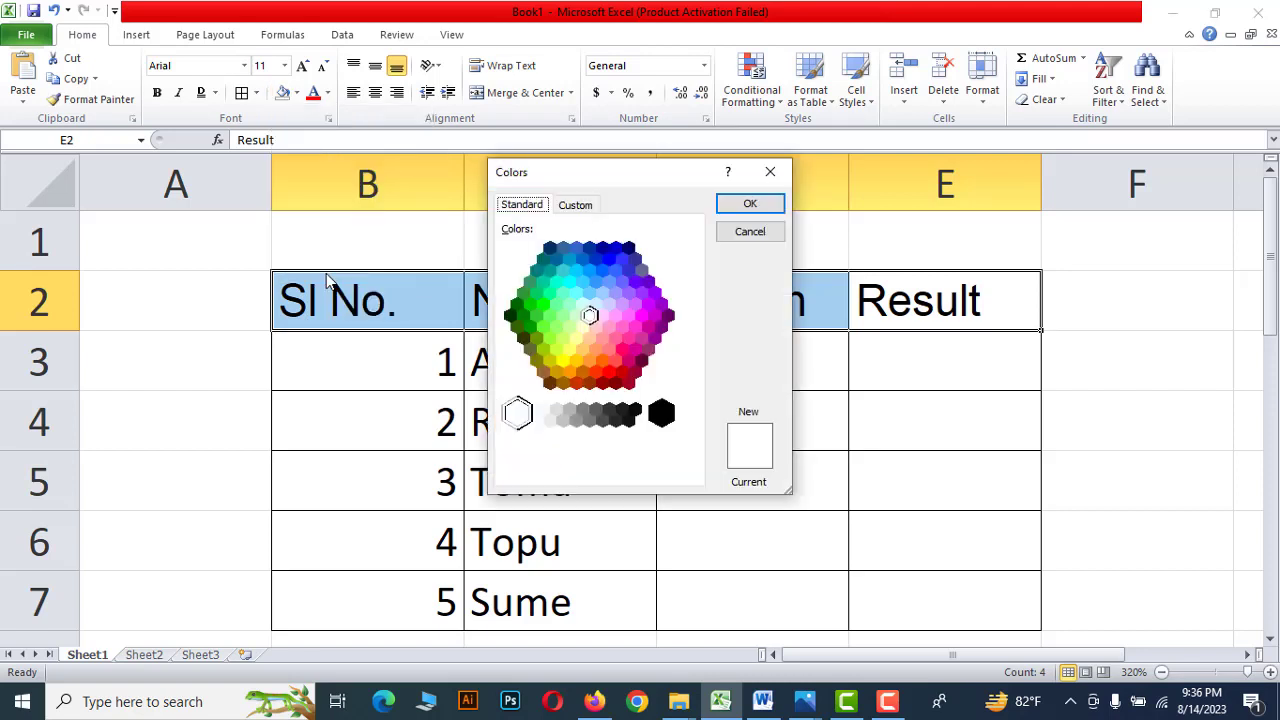
click(603, 362)
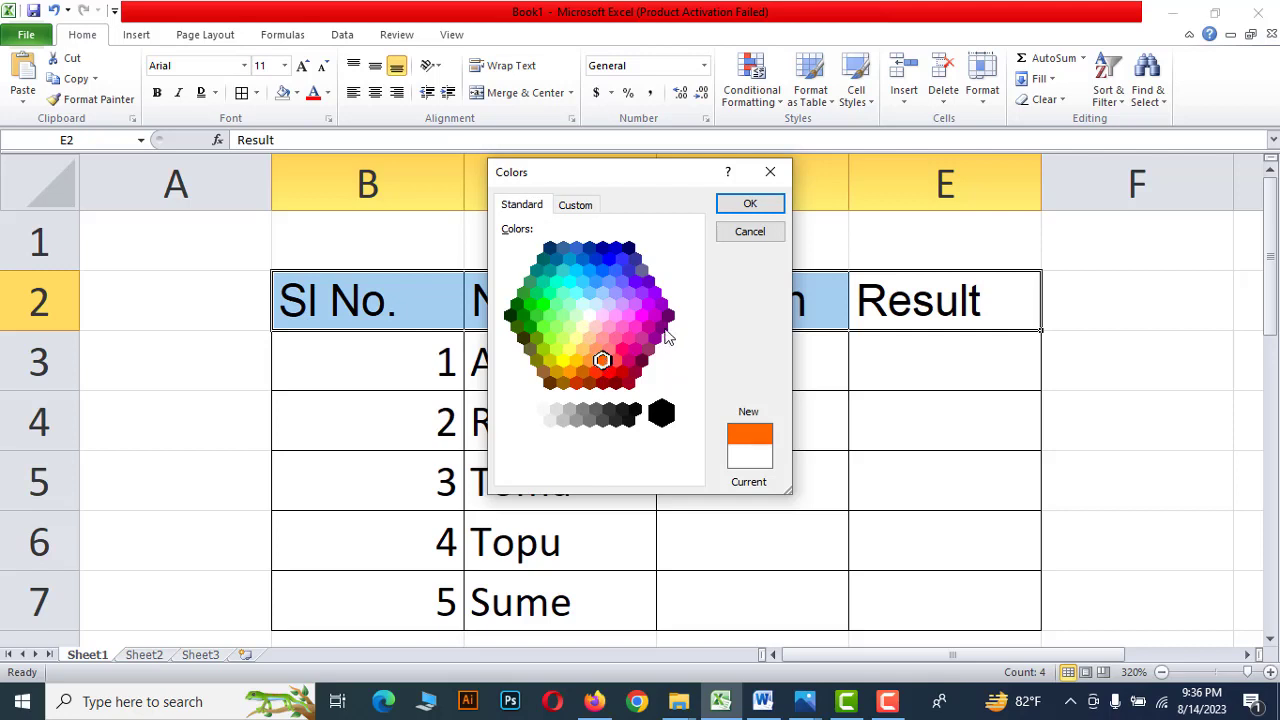
click(536, 316)
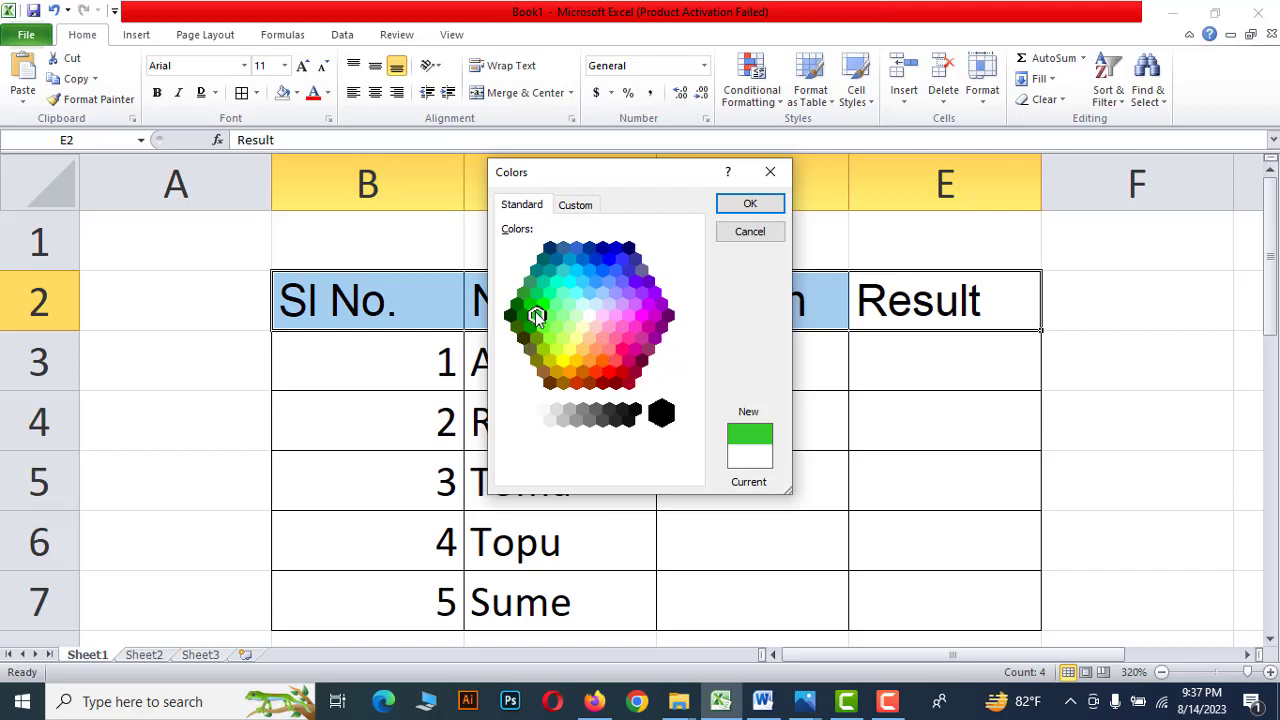
click(751, 205)
click(743, 355)
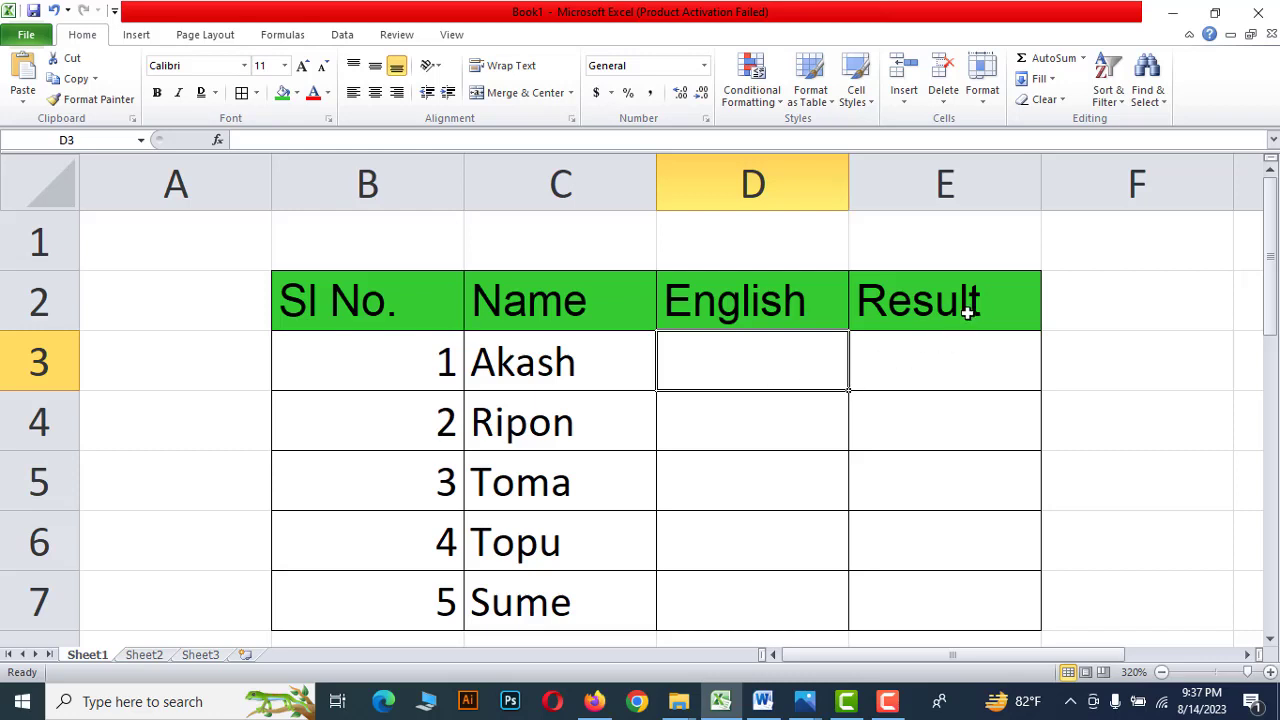
Change the font color of the header cells B2:E2 to the darkest orange theme color.
drag(971, 300, 323, 280)
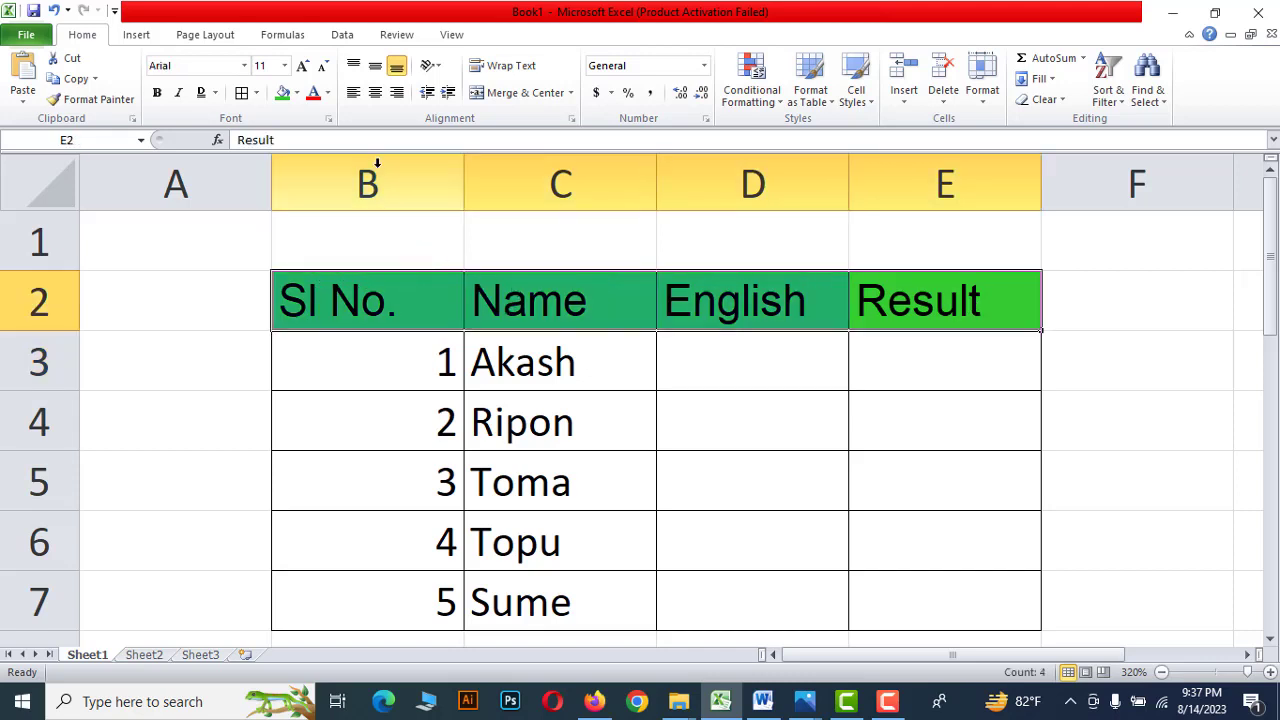
click(327, 94)
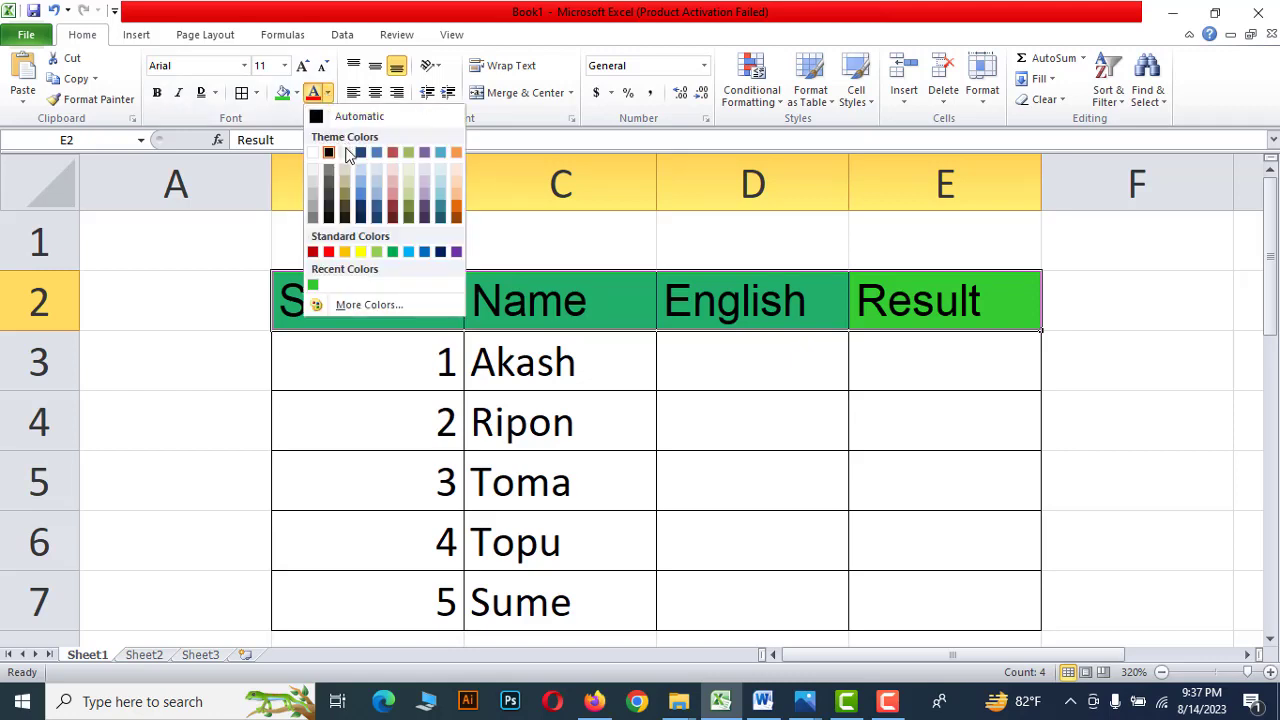
click(456, 218)
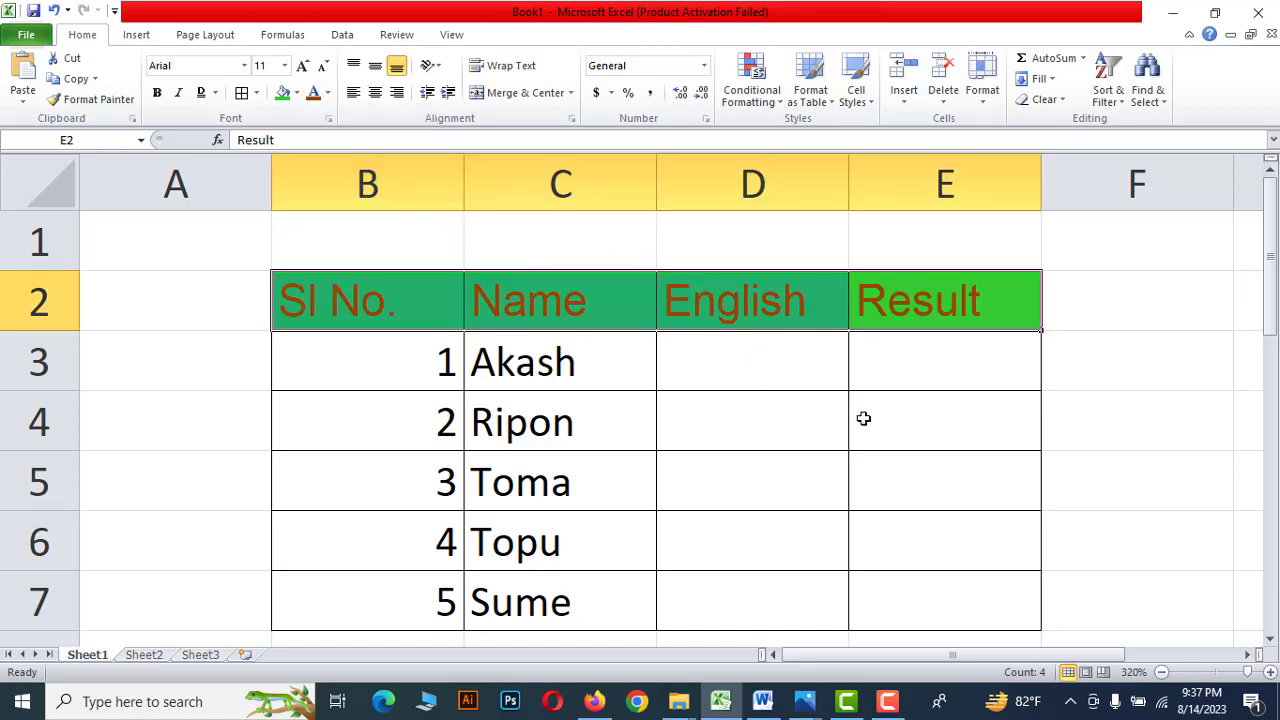
click(928, 363)
click(940, 310)
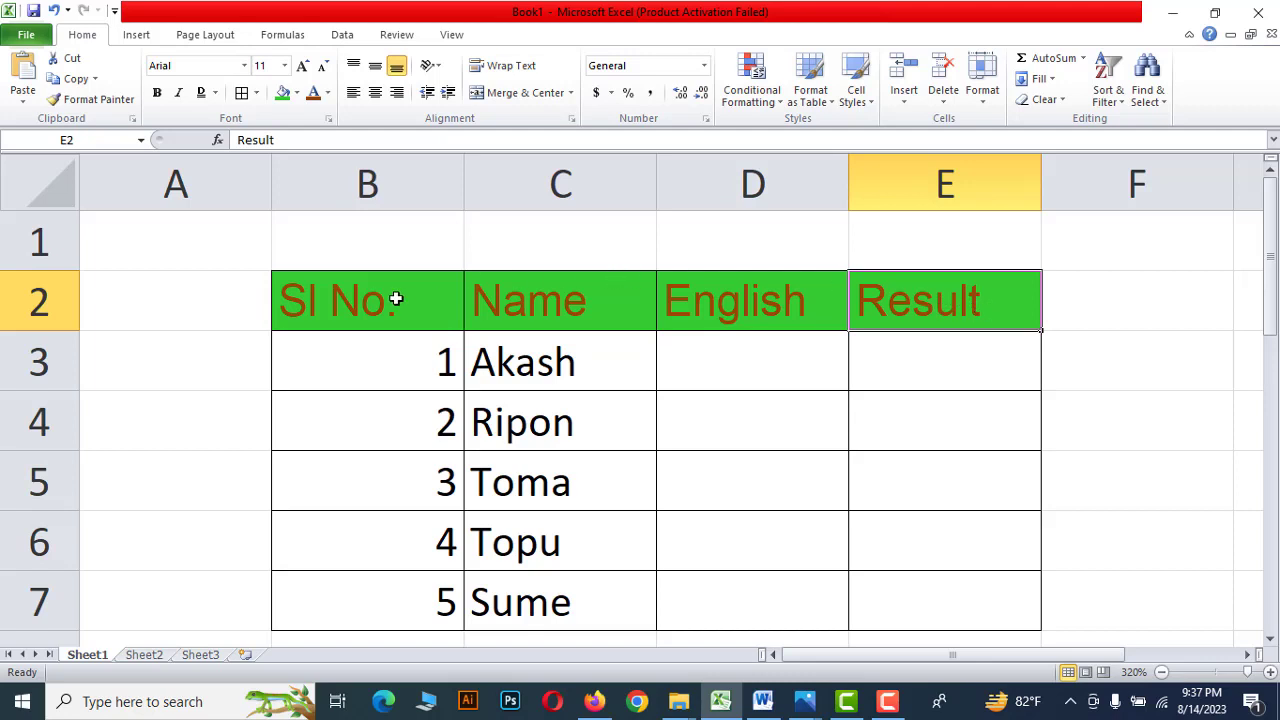
Change the font color of the header cells B2:E2 to the lightest aqua theme color.
drag(331, 297, 891, 289)
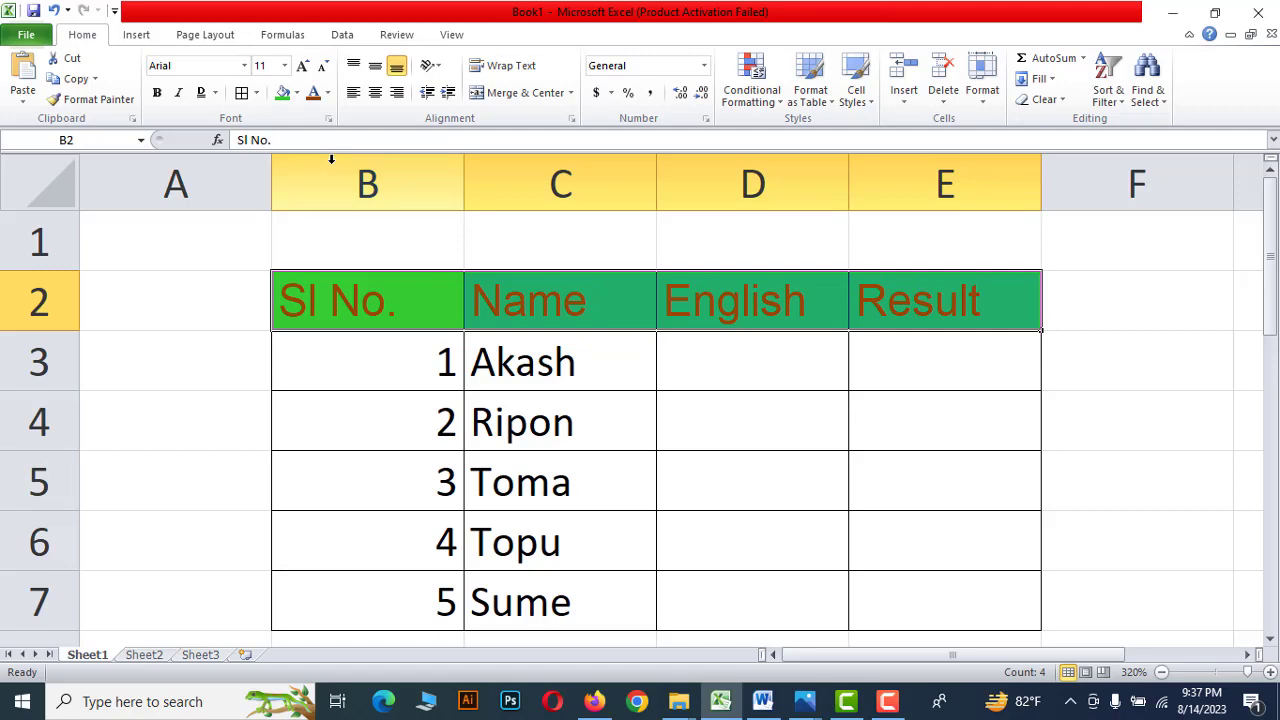
click(326, 93)
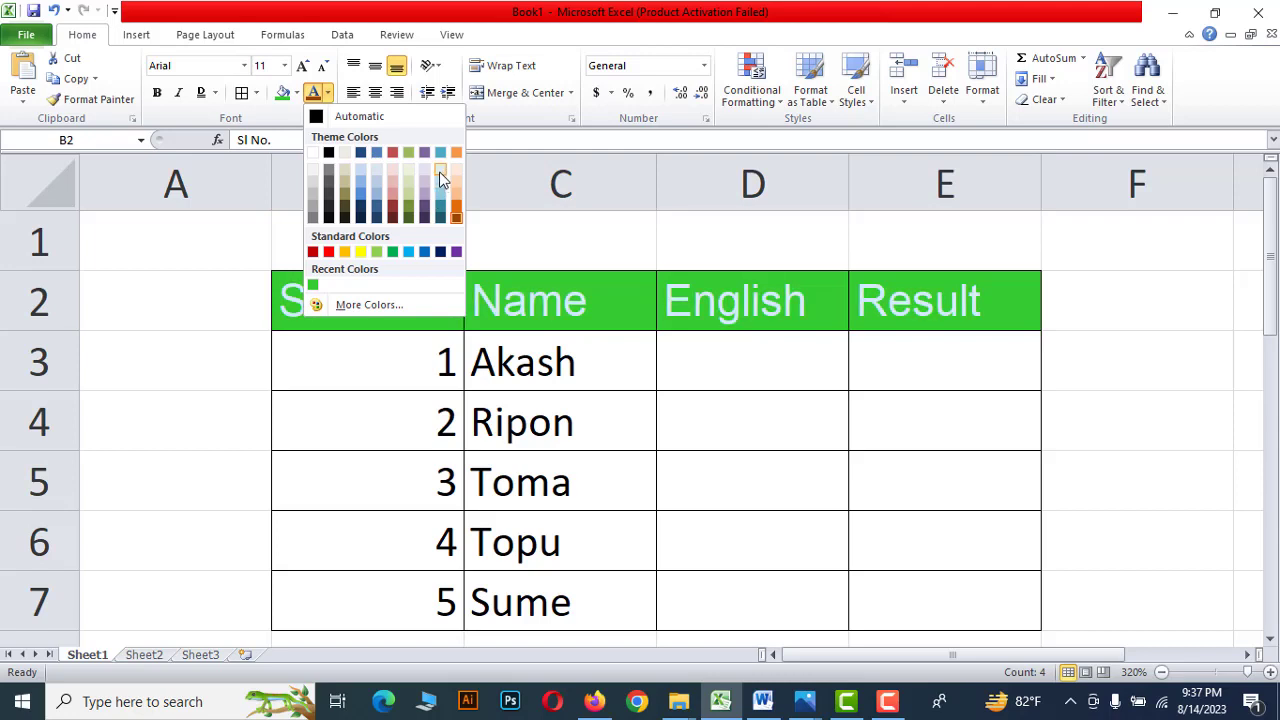
click(442, 177)
click(703, 384)
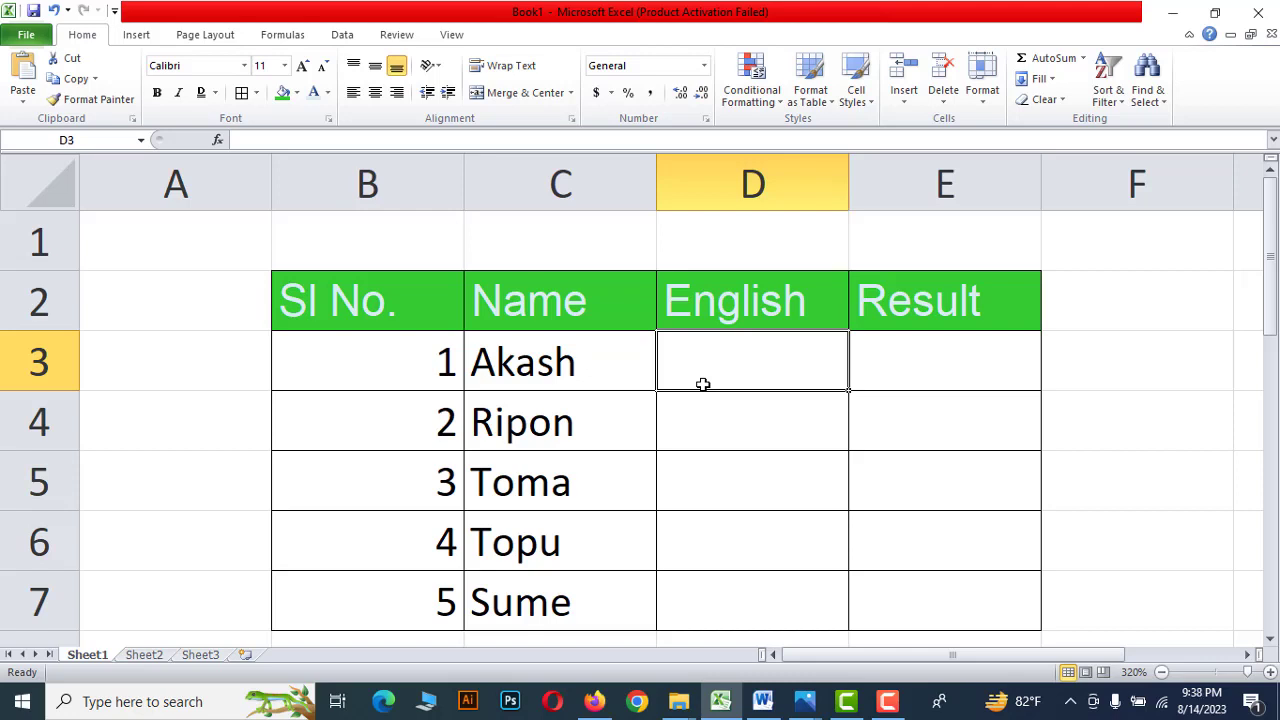
Change the font color of the header cells B2:E2 to white.
drag(1006, 304, 348, 306)
click(328, 92)
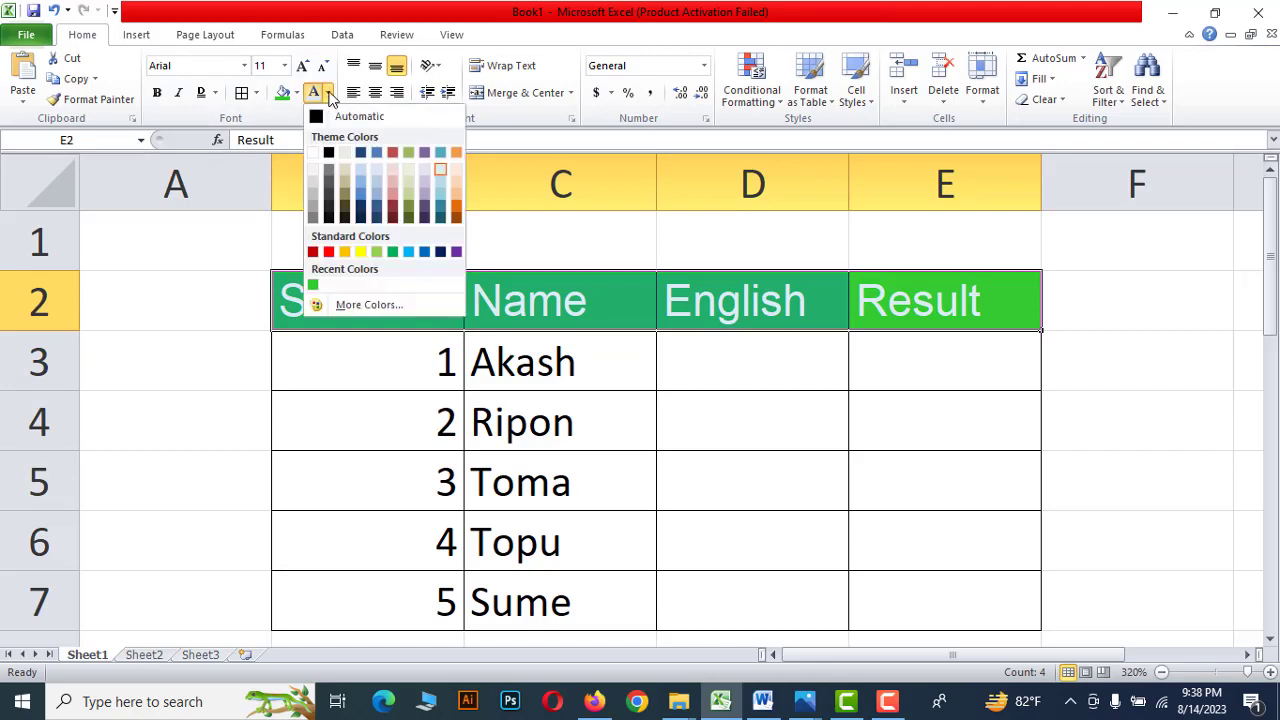
click(313, 157)
click(790, 371)
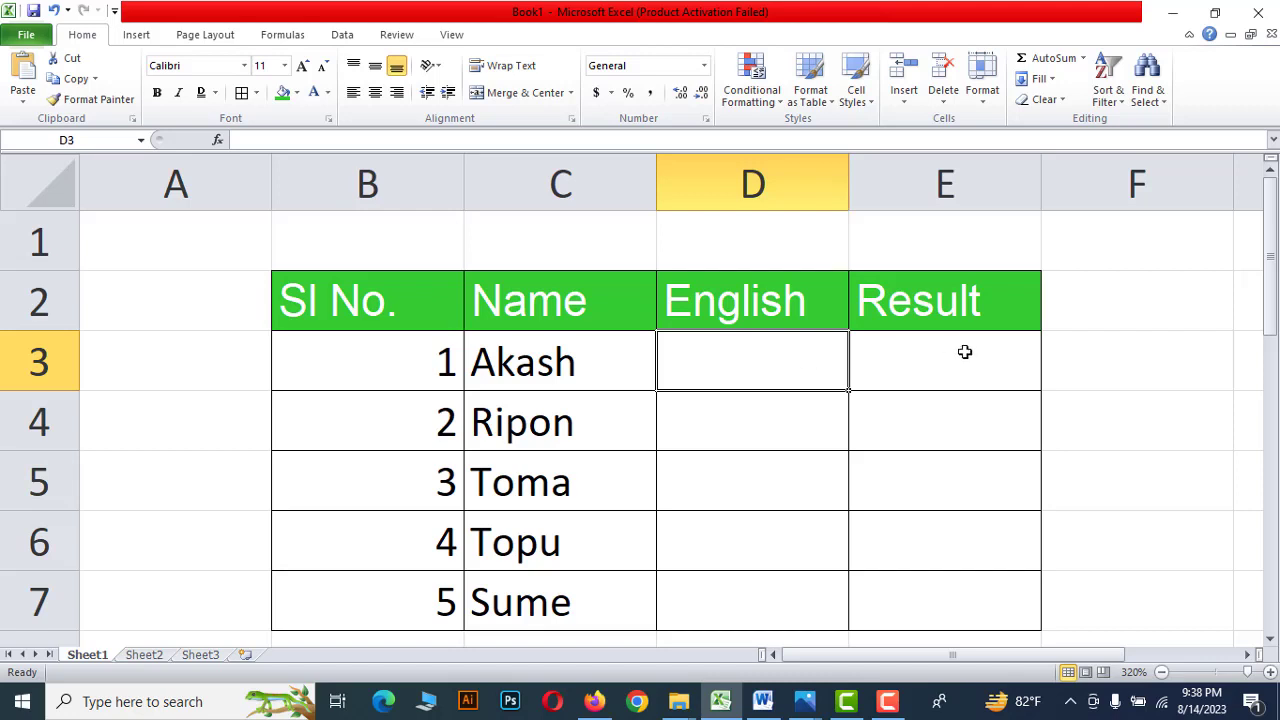
Set the font color of the header cells B2:E2 back to Automatic.
drag(971, 314, 325, 303)
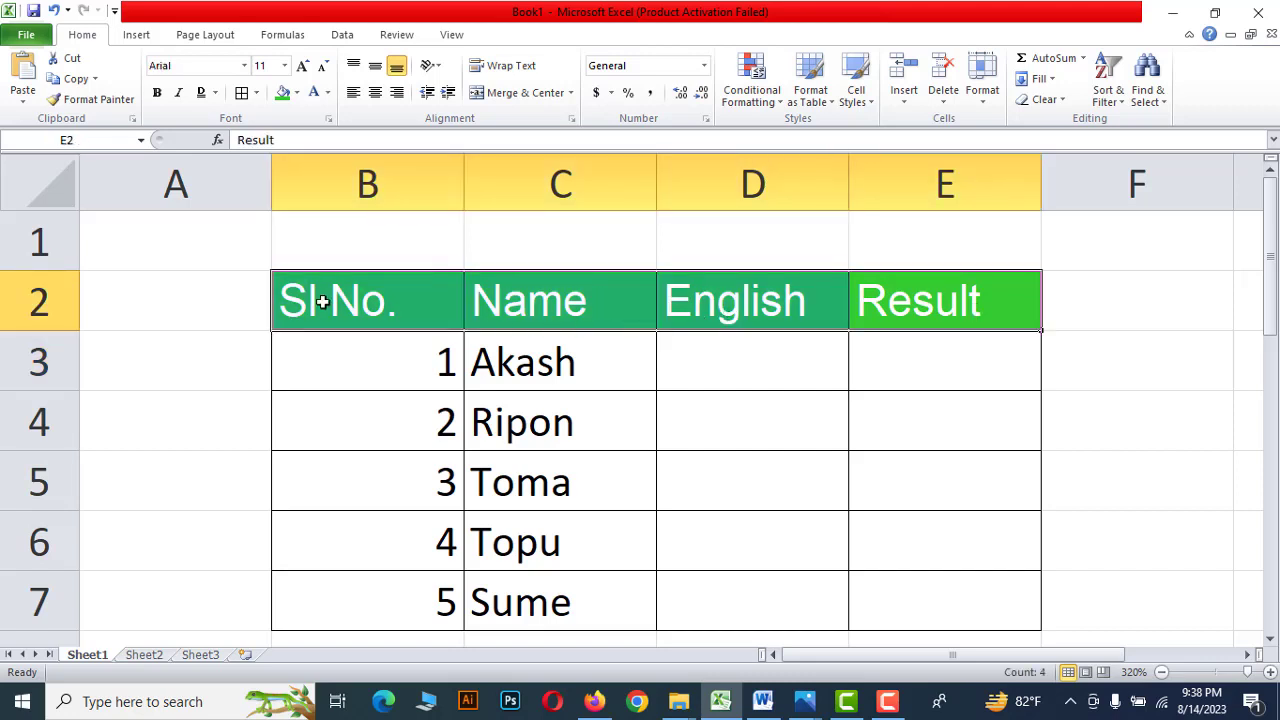
click(327, 92)
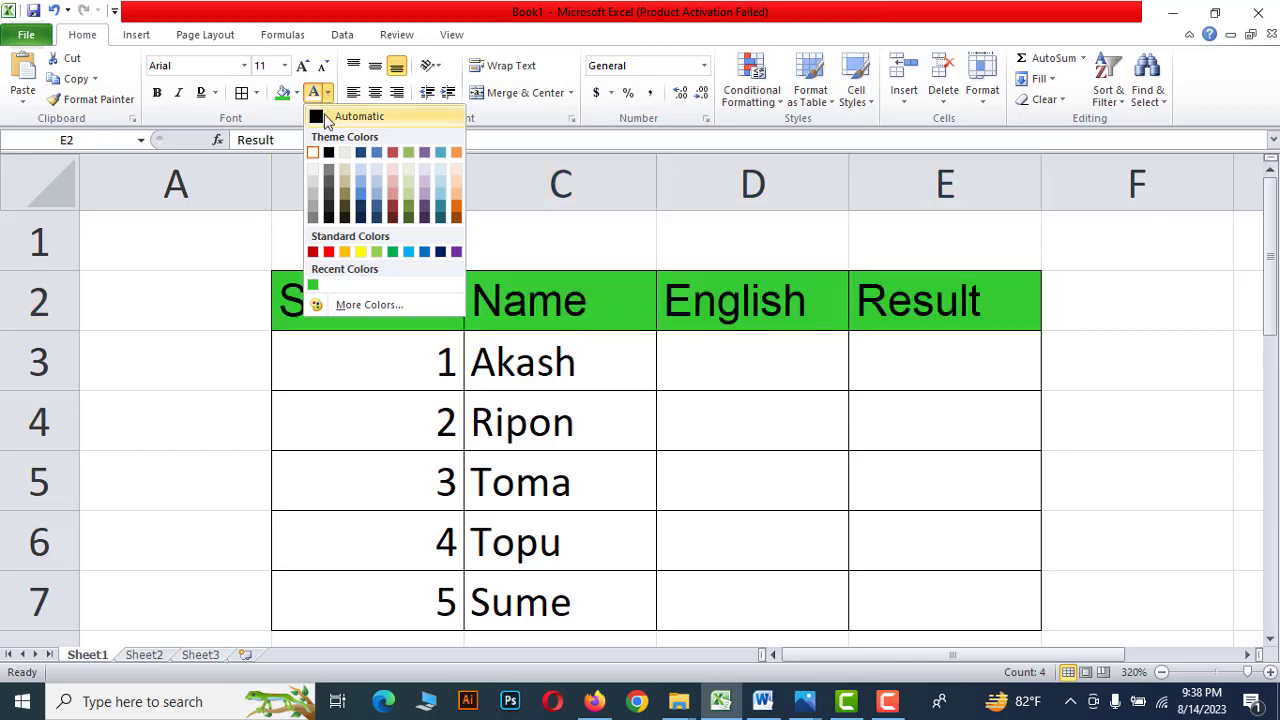
click(322, 118)
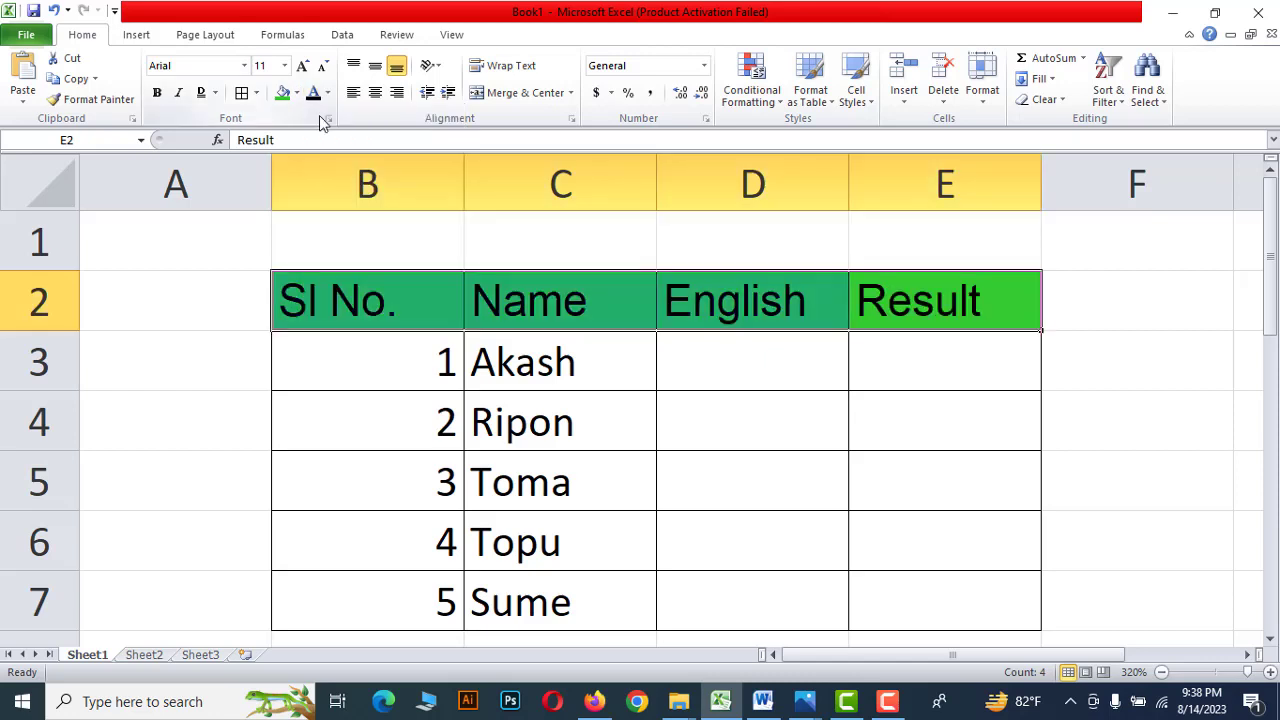
click(817, 374)
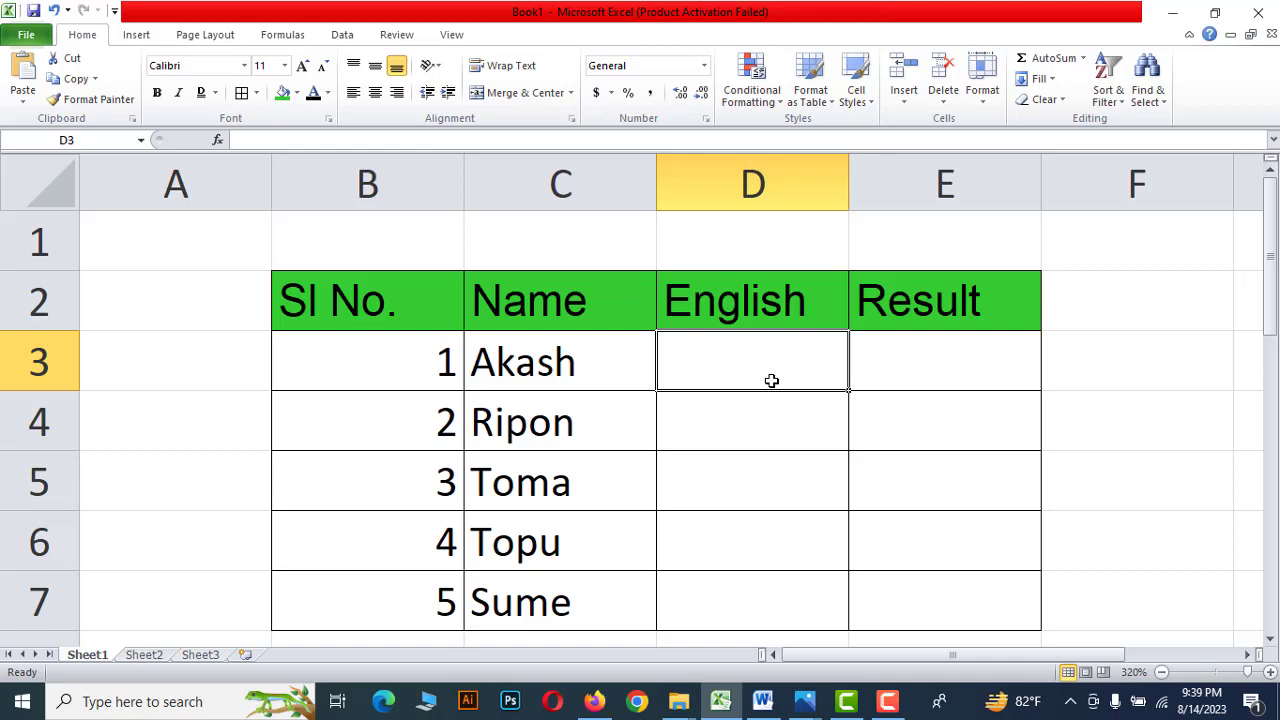
click(358, 370)
click(835, 424)
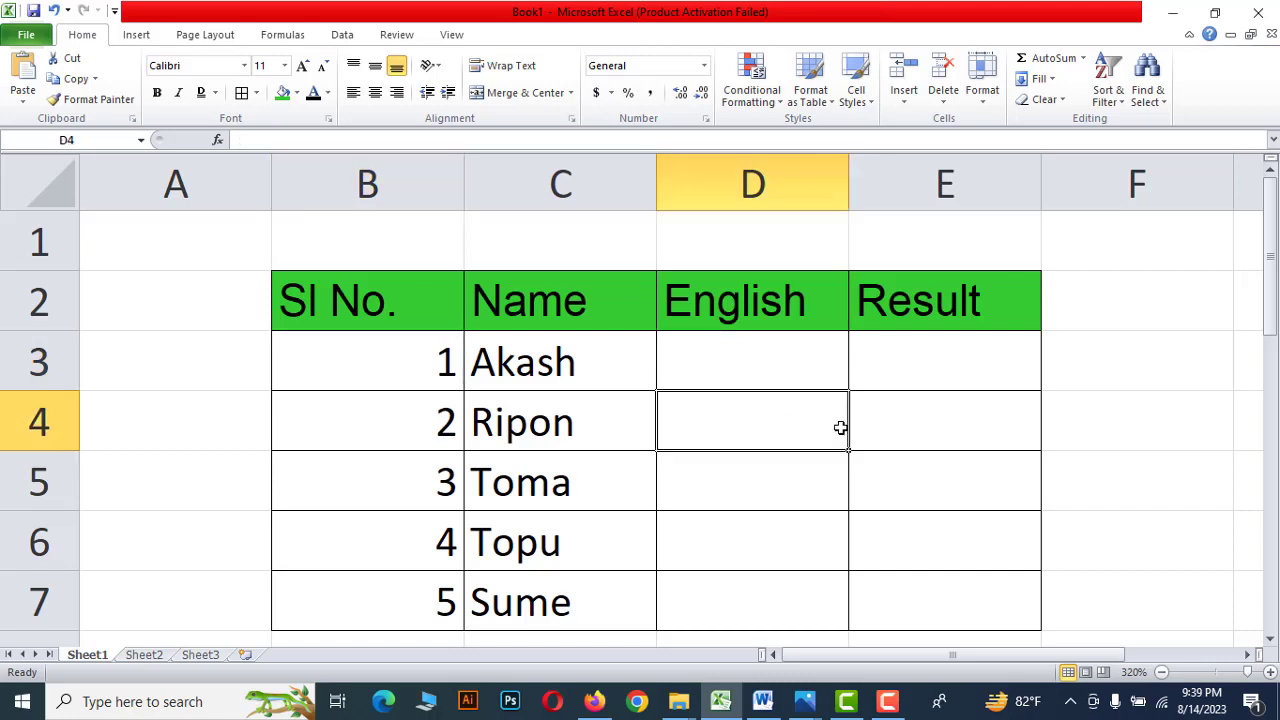
click(937, 481)
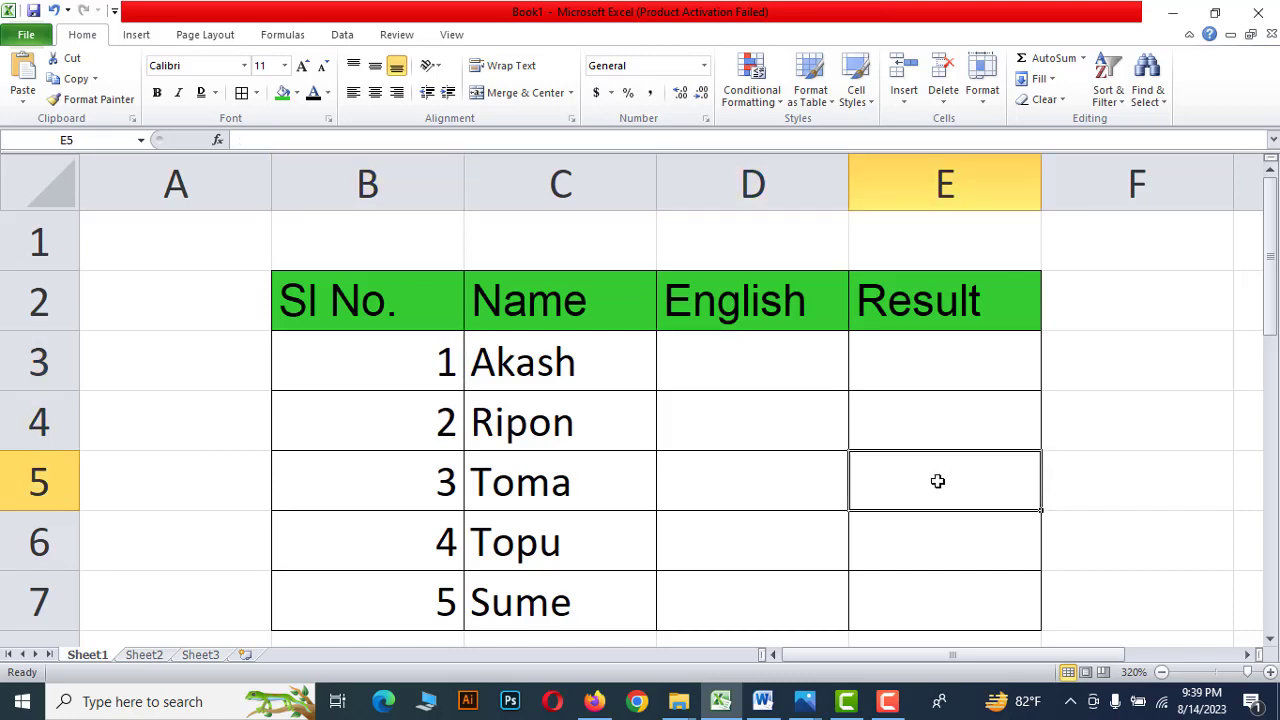
Remove all borders from the table range B2:E7 by applying No Border.
drag(383, 300, 1017, 612)
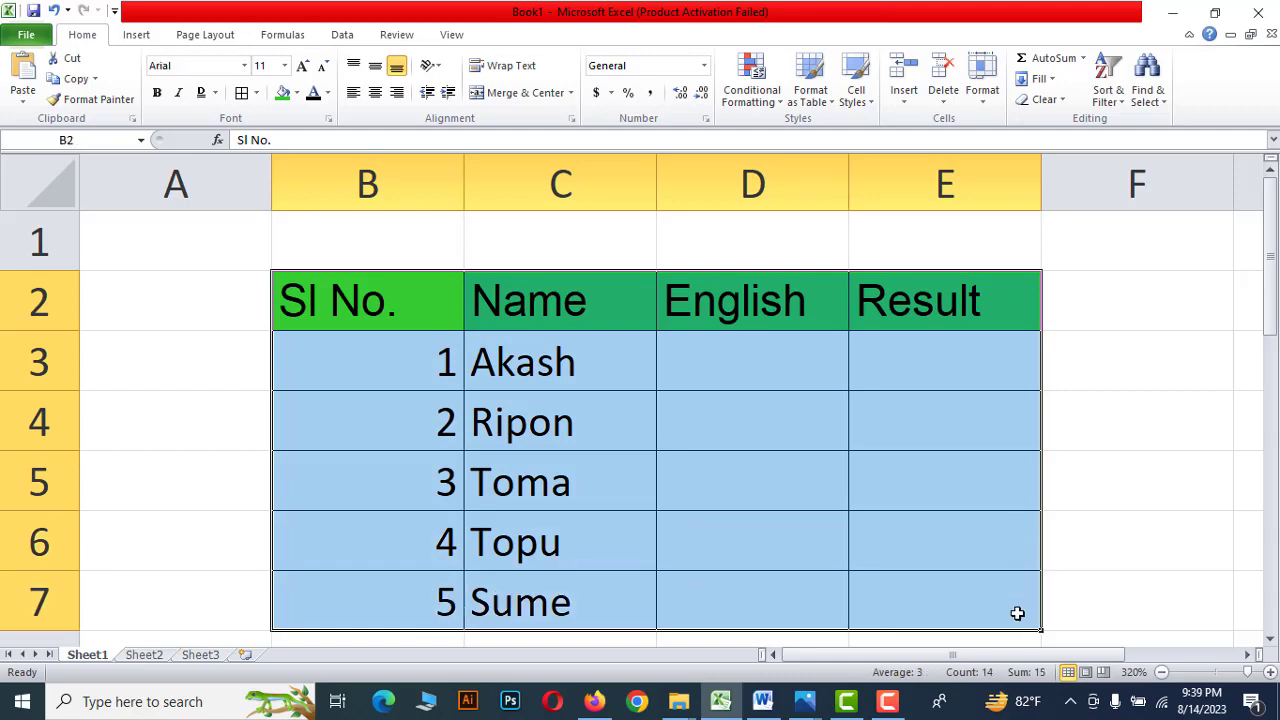
click(255, 93)
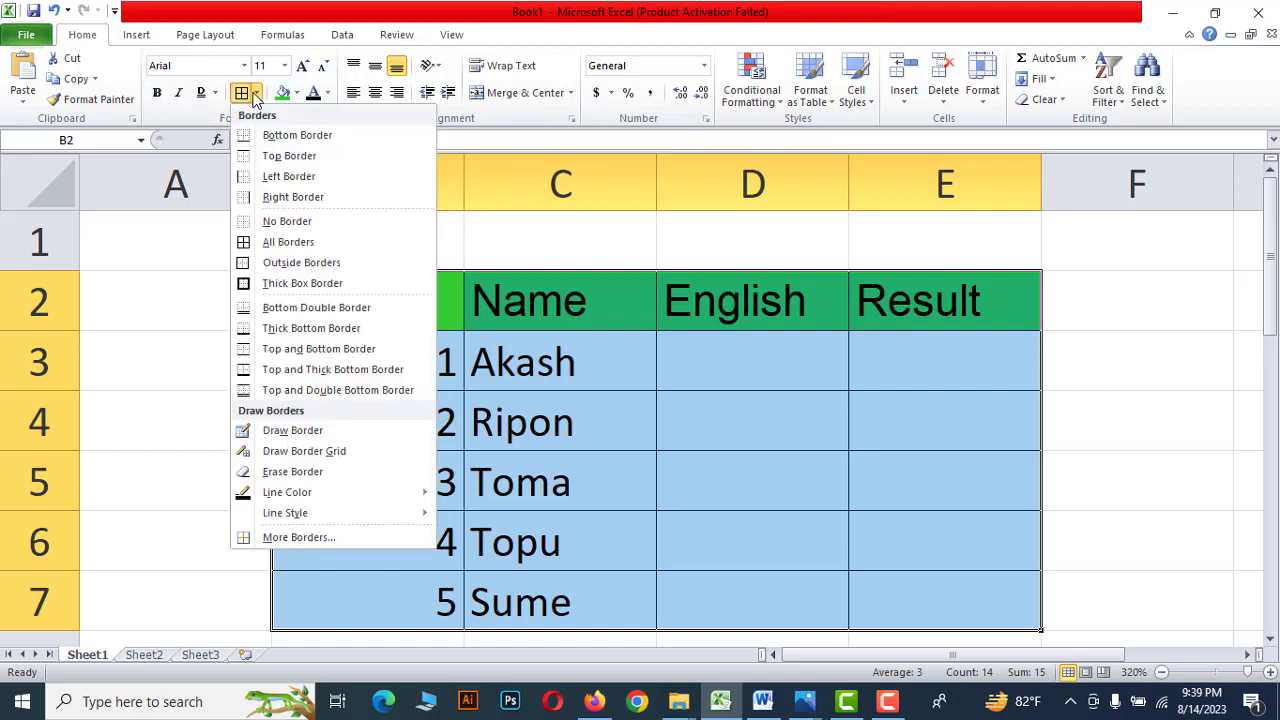
click(266, 221)
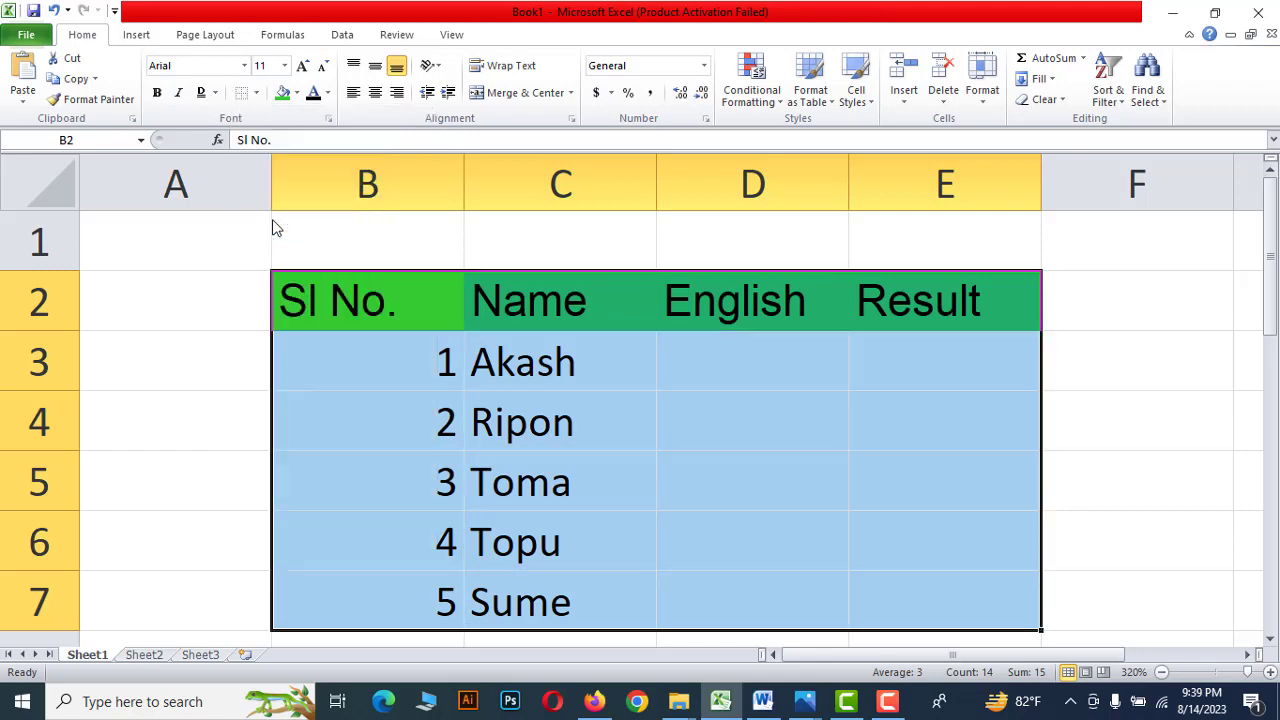
click(1088, 508)
click(733, 376)
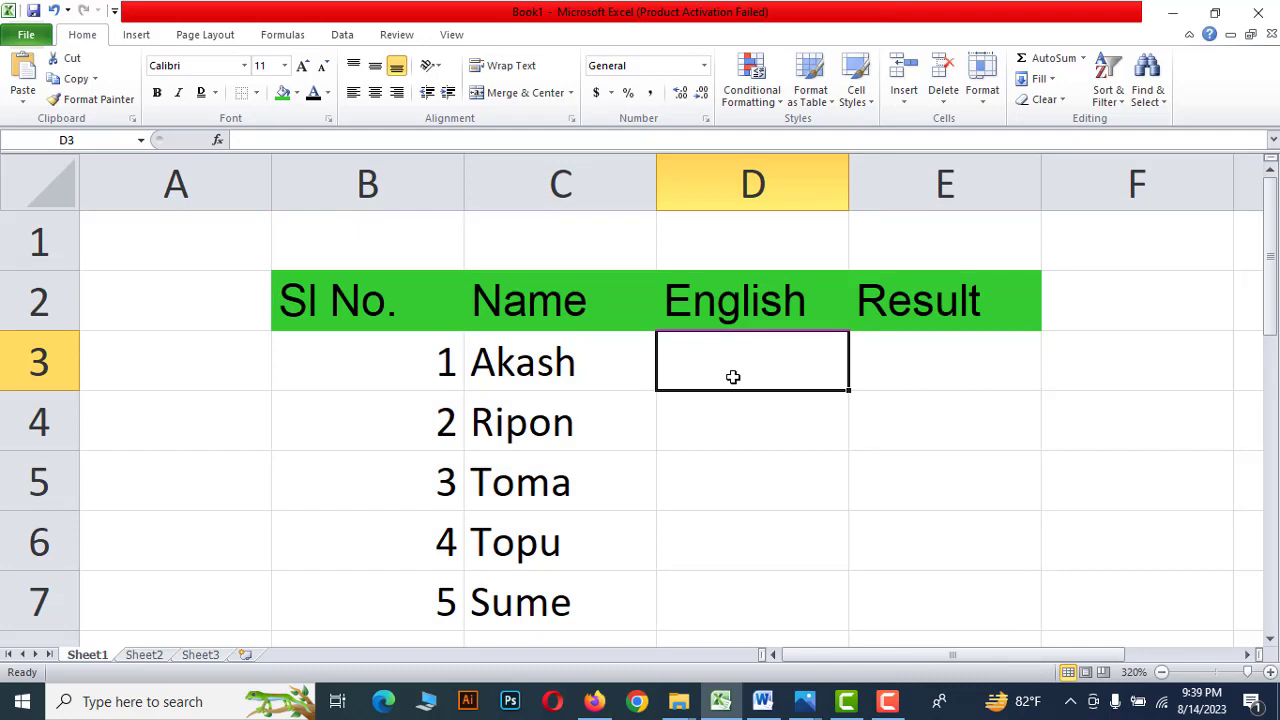
click(727, 522)
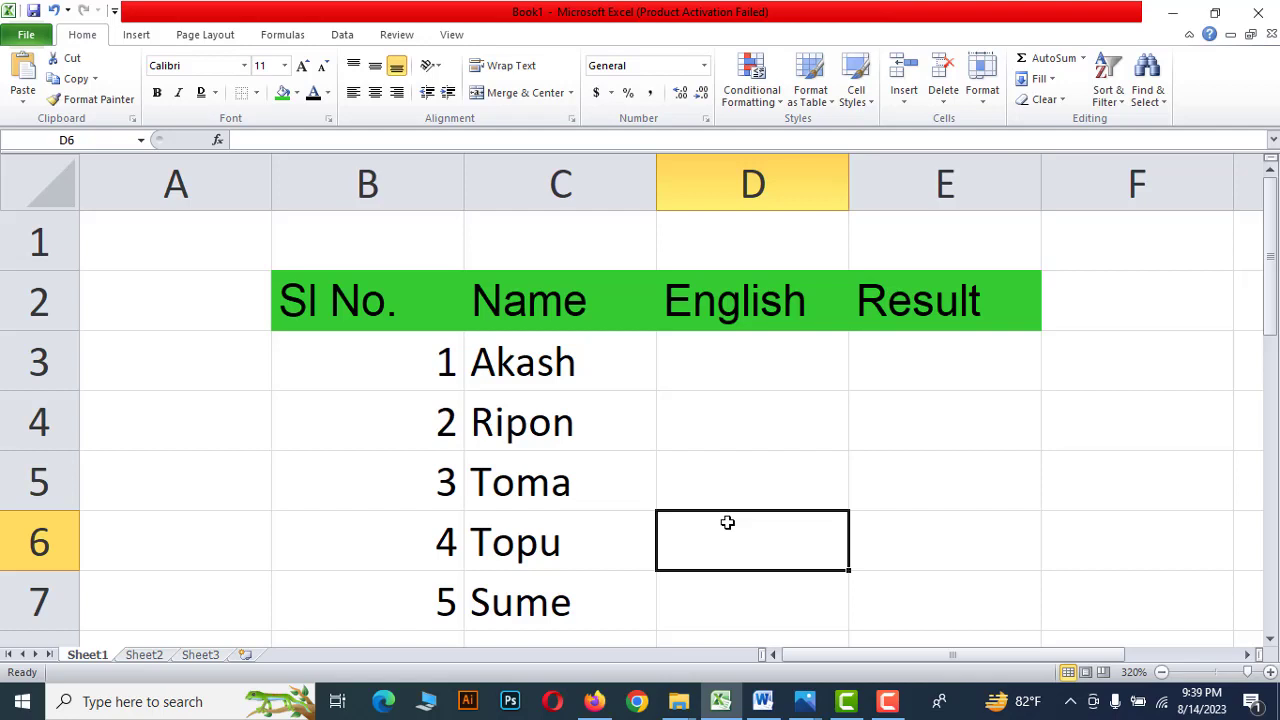
click(887, 701)
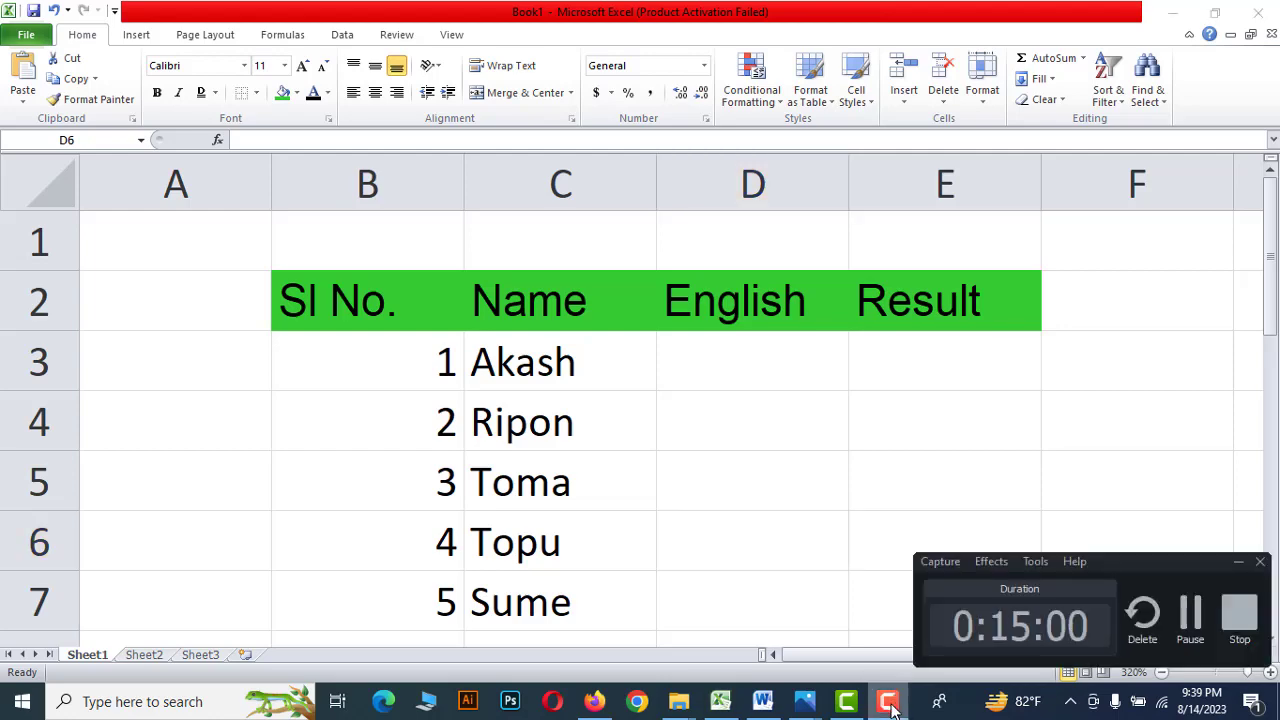